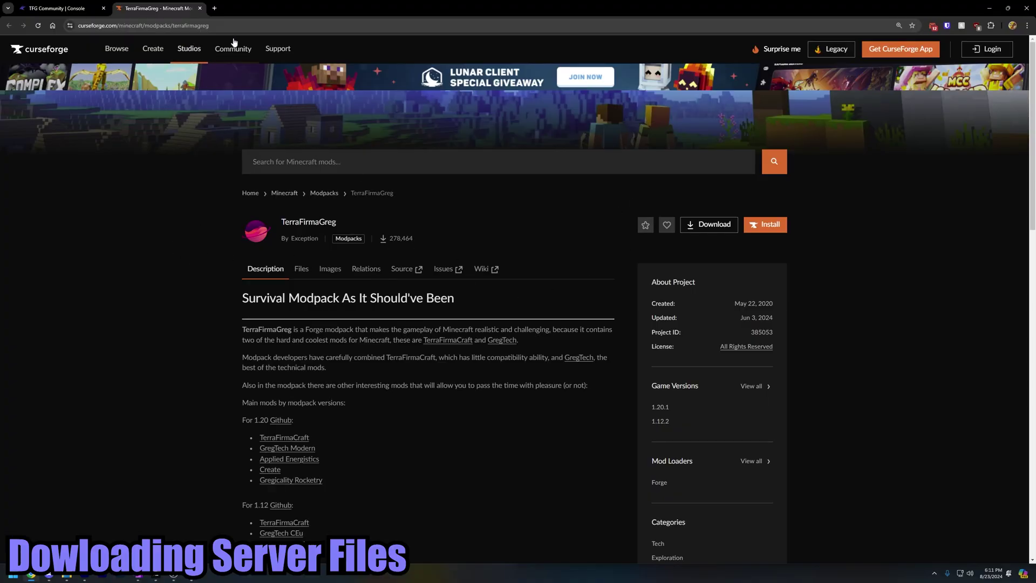
- Open the TerraFirmaGreg modpack's Files list, leaving the game version filter unchanged
{"action": "left_click", "coordinate": [62, 25]}
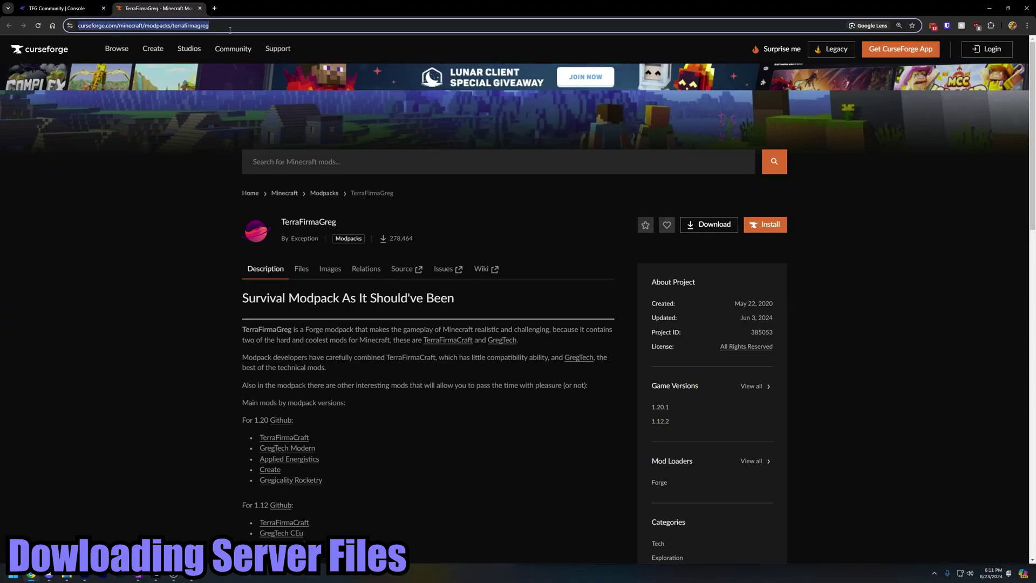
{"action": "left_click", "coordinate": [216, 26]}
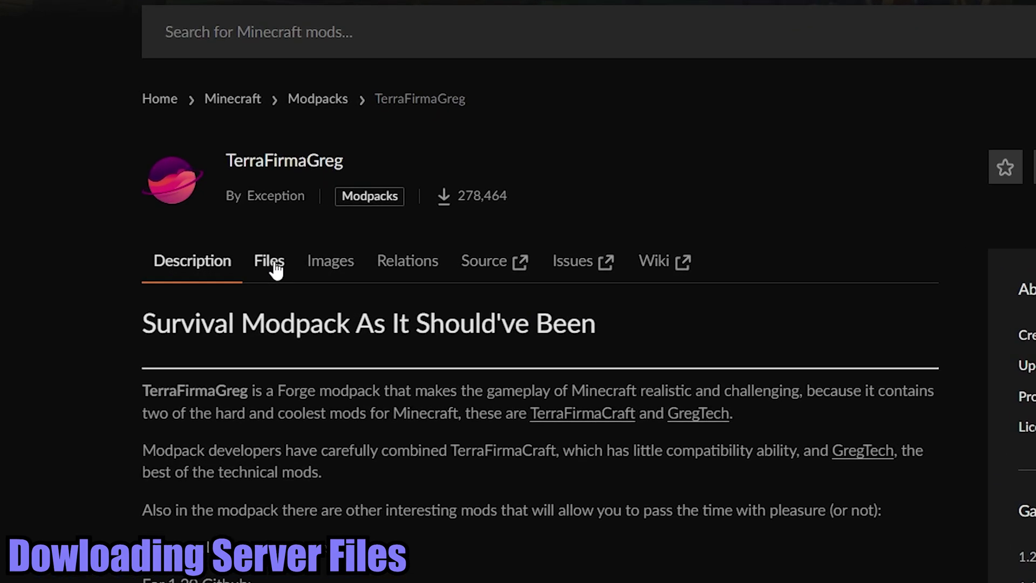
{"action": "left_click", "coordinate": [270, 261]}
{"action": "scroll", "coordinate": [536, 204], "scroll_direction": "down", "scroll_amount": 3}
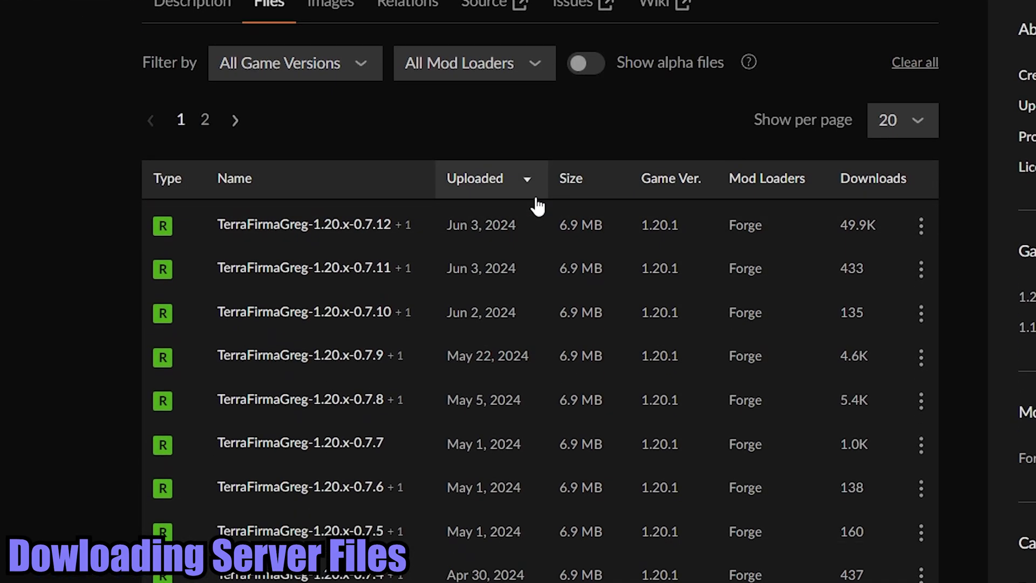
{"action": "left_click", "coordinate": [265, 67]}
{"action": "left_click", "coordinate": [69, 35]}
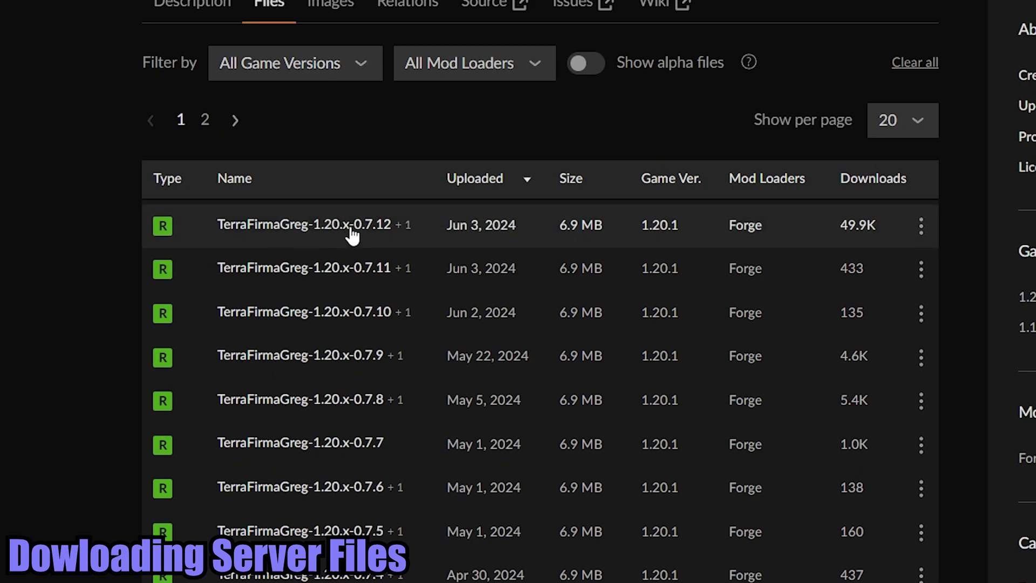
- Download the server pack from the 0.7.12 release's Additional Files
{"action": "left_click", "coordinate": [371, 234]}
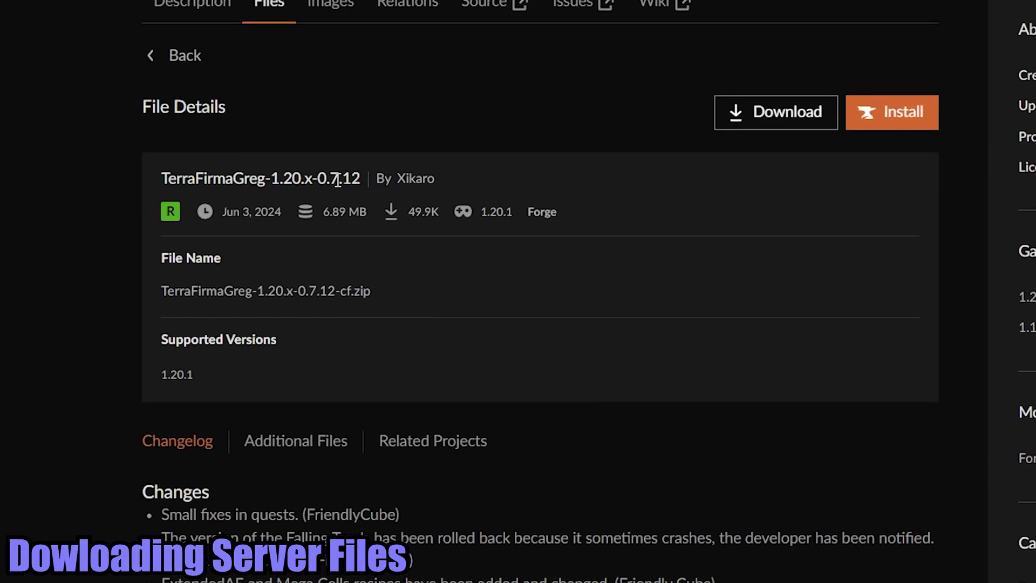
{"action": "left_click_drag", "start_coordinate": [335, 178], "coordinate": [602, 271]}
{"action": "left_click", "coordinate": [602, 271]}
{"action": "left_click", "coordinate": [309, 452]}
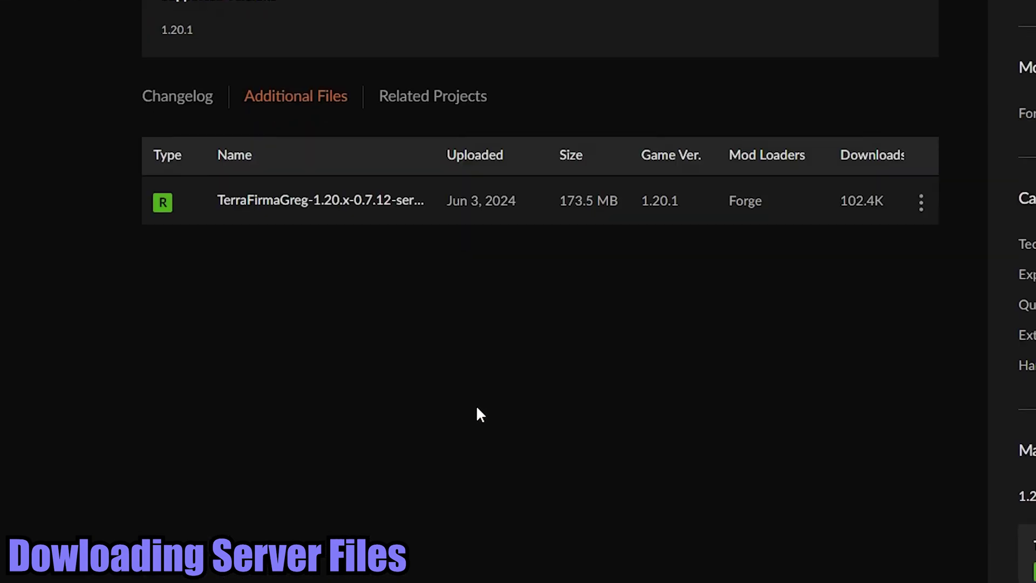
{"action": "left_click", "coordinate": [356, 200]}
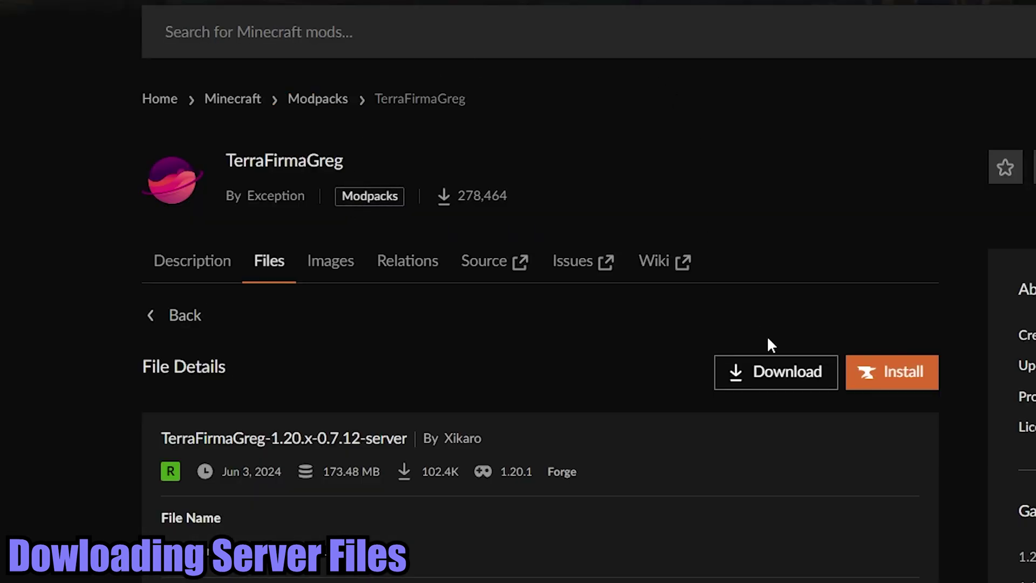
{"action": "left_click", "coordinate": [765, 377]}
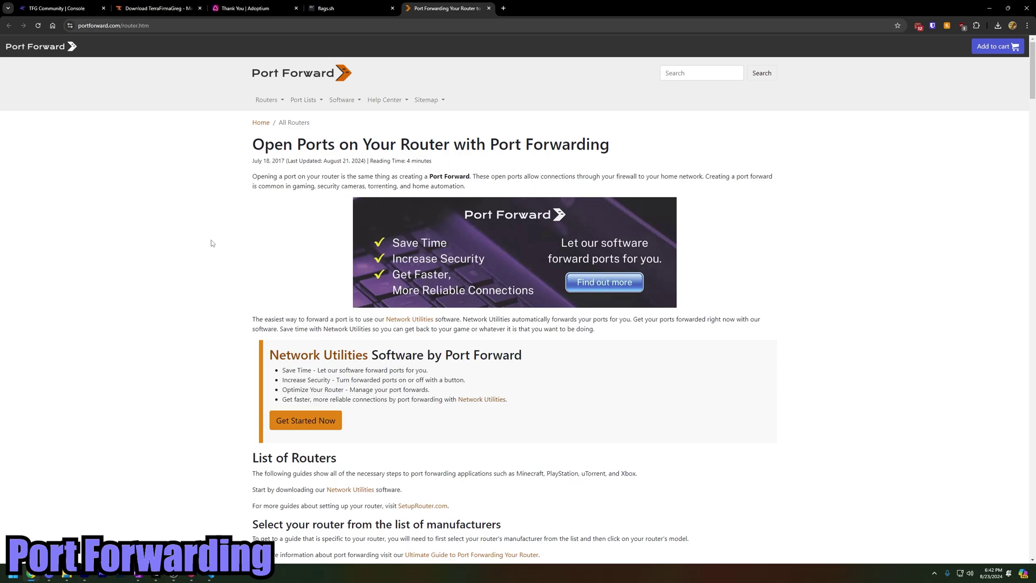
- Dismiss the Port Forward pricing popup and browse the router list
{"action": "scroll", "coordinate": [211, 243], "scroll_direction": "down", "scroll_amount": 9}
{"action": "scroll", "coordinate": [189, 244], "scroll_direction": "up", "scroll_amount": 9}
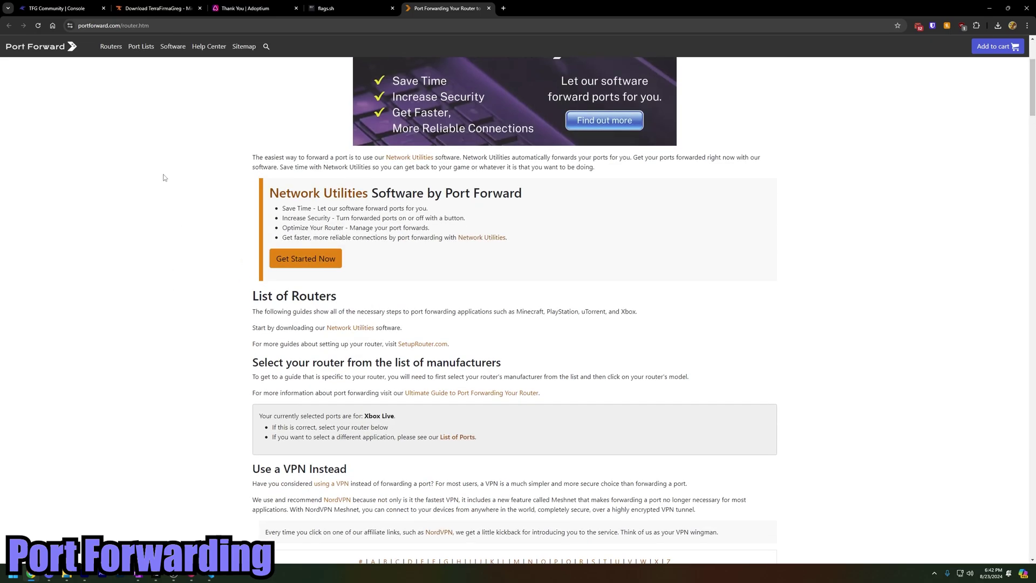
{"action": "left_click", "coordinate": [147, 27]}
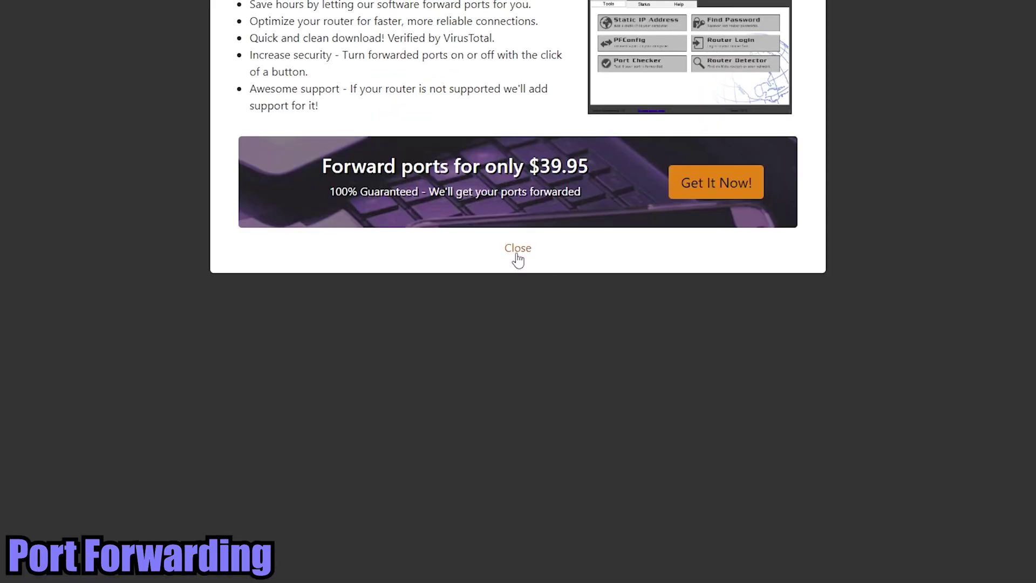
{"action": "left_click", "coordinate": [517, 250]}
{"action": "scroll", "coordinate": [275, 313], "scroll_direction": "down", "scroll_amount": 20}
{"action": "scroll", "coordinate": [273, 314], "scroll_direction": "down", "scroll_amount": 20}
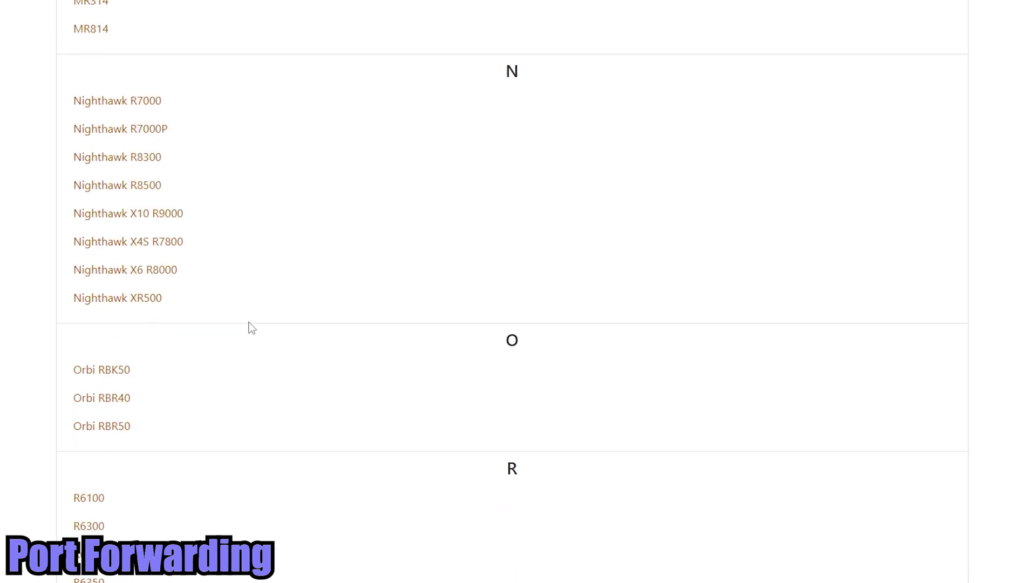
{"action": "scroll", "coordinate": [242, 321], "scroll_direction": "up", "scroll_amount": 9}
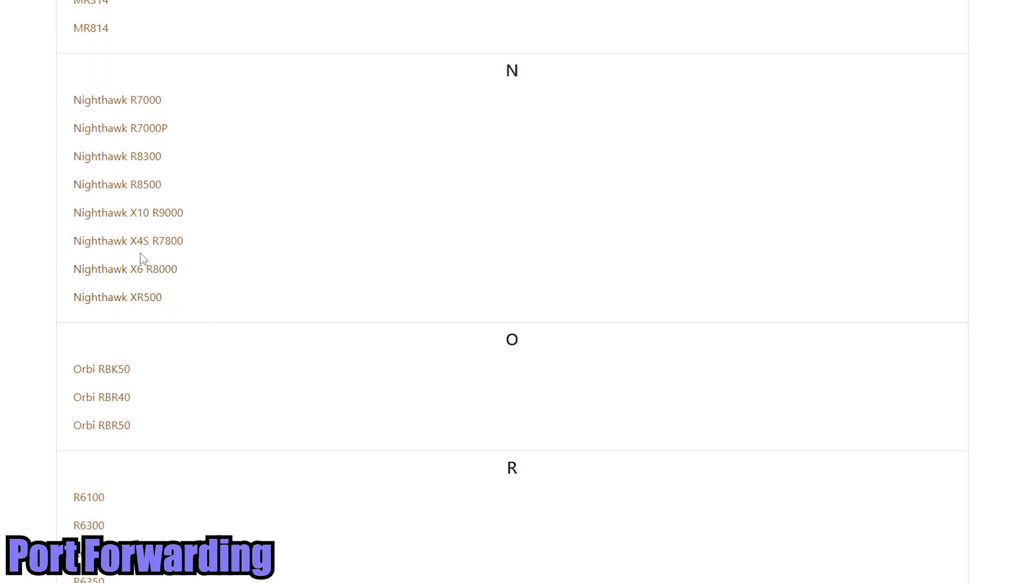
- Open the Netgear Nighthawk R8500 port forwarding guide and read through its steps
{"action": "left_click", "coordinate": [138, 188]}
{"action": "scroll", "coordinate": [5, 308], "scroll_direction": "down", "scroll_amount": 15}
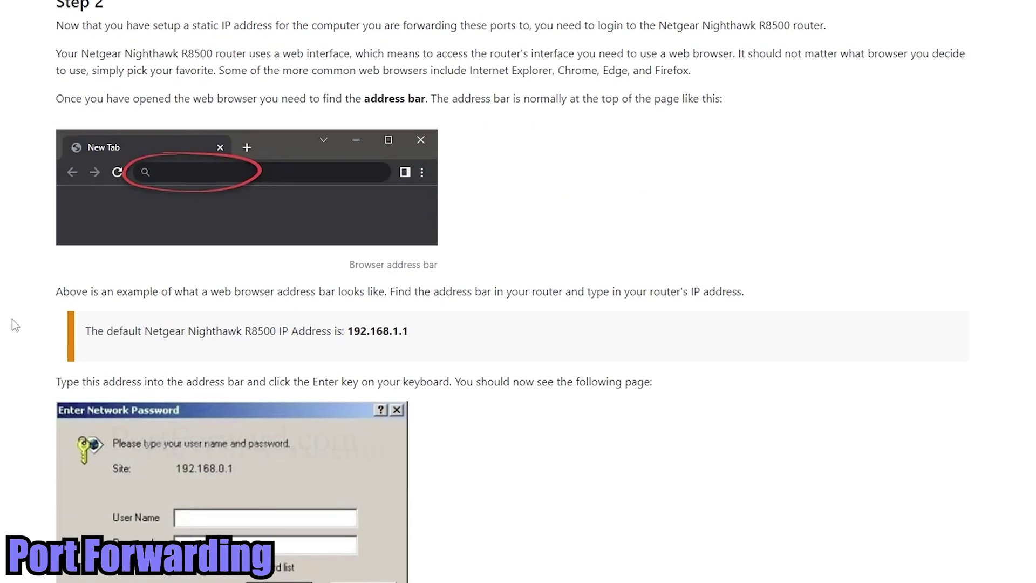
{"action": "scroll", "coordinate": [12, 319], "scroll_direction": "up", "scroll_amount": 10}
{"action": "scroll", "coordinate": [8, 219], "scroll_direction": "down", "scroll_amount": 3}
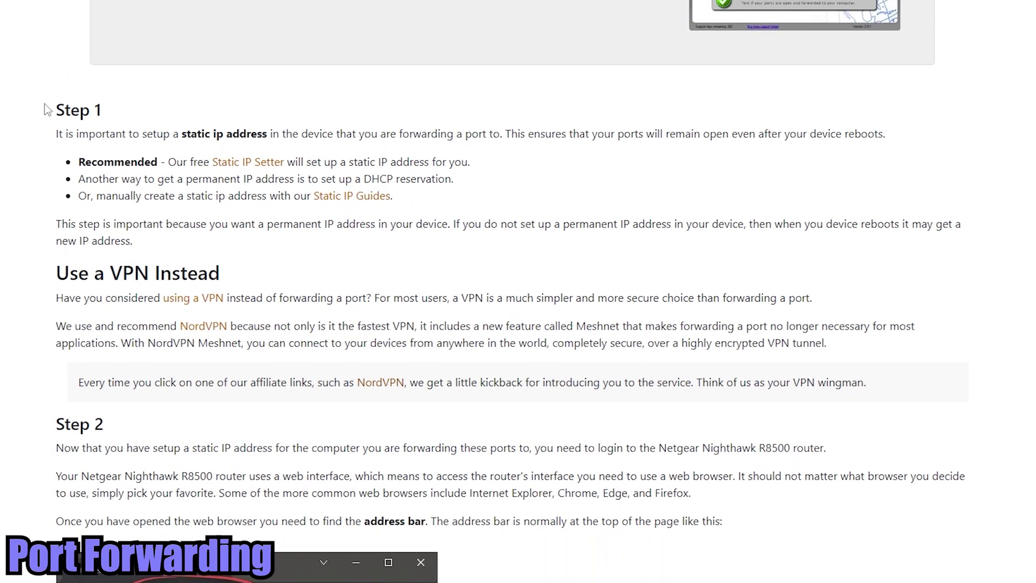
{"action": "left_click_drag", "start_coordinate": [47, 110], "coordinate": [642, 413]}
{"action": "scroll", "coordinate": [642, 413], "scroll_direction": "down", "scroll_amount": 7}
{"action": "left_click", "coordinate": [643, 412]}
{"action": "scroll", "coordinate": [643, 412], "scroll_direction": "down", "scroll_amount": 9}
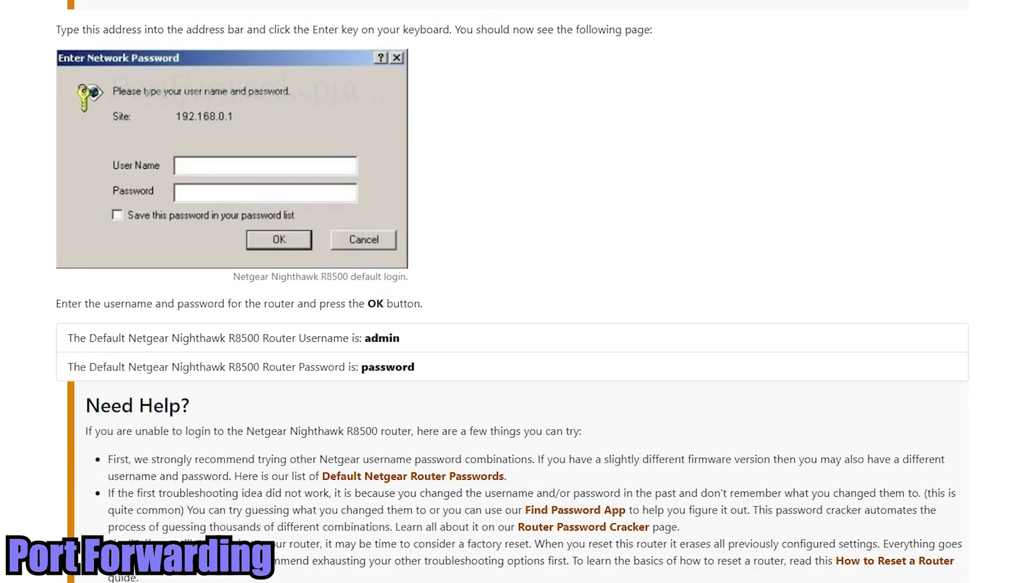
{"action": "scroll", "coordinate": [518, 291], "scroll_direction": "down", "scroll_amount": 12}
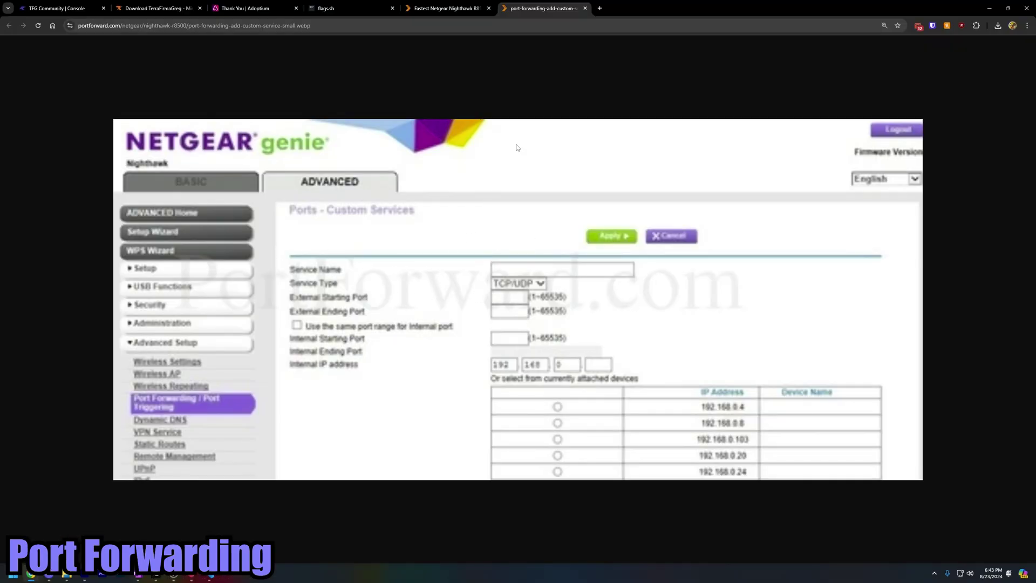
- Switch to the Netgear Nighthawk article and back to the Custom Services screenshot
{"action": "left_click", "coordinate": [445, 8]}
{"action": "left_click", "coordinate": [567, 4]}
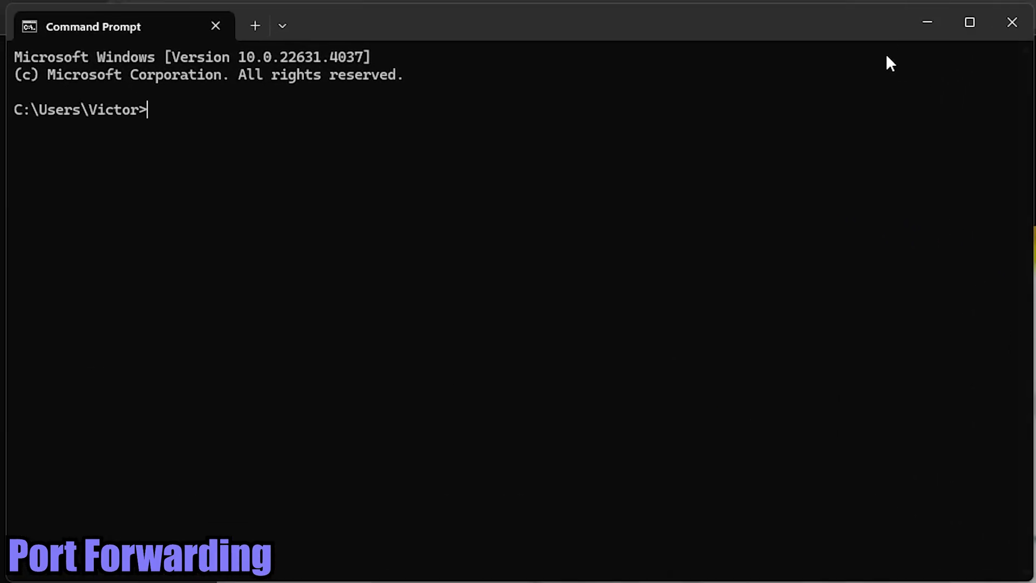
- Run ipconfig and select the Ethernet IPv4 address, subnet mask and default gateway lines
{"action": "type", "text": "ipconfig"}
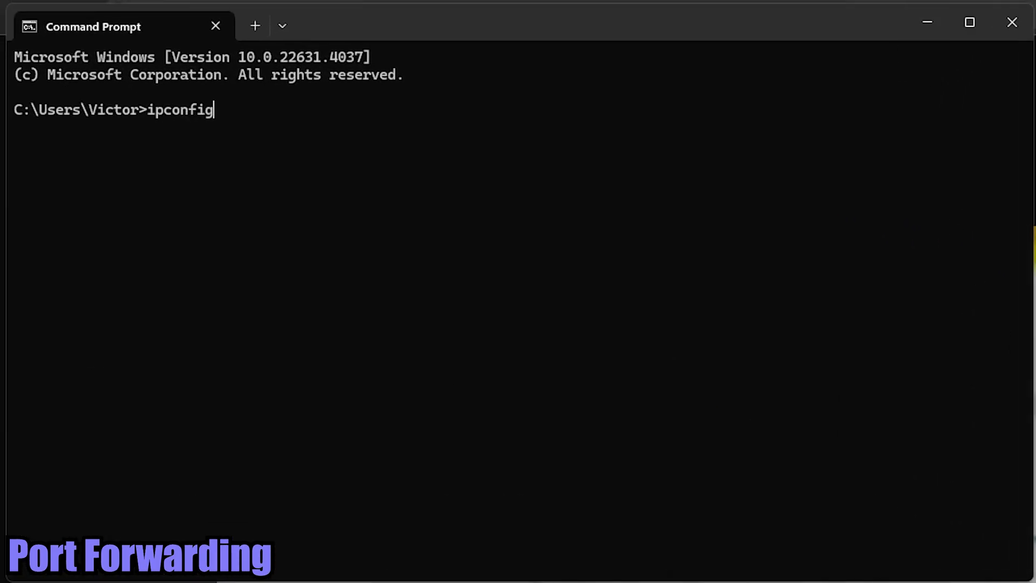
{"action": "key", "text": "Return"}
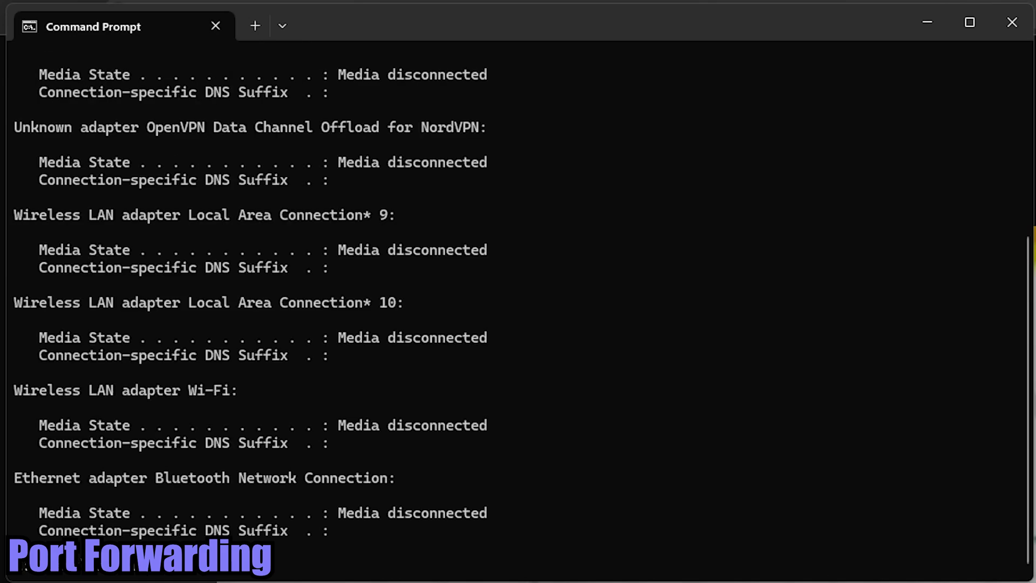
{"action": "scroll", "coordinate": [662, 365], "scroll_direction": "up", "scroll_amount": 5}
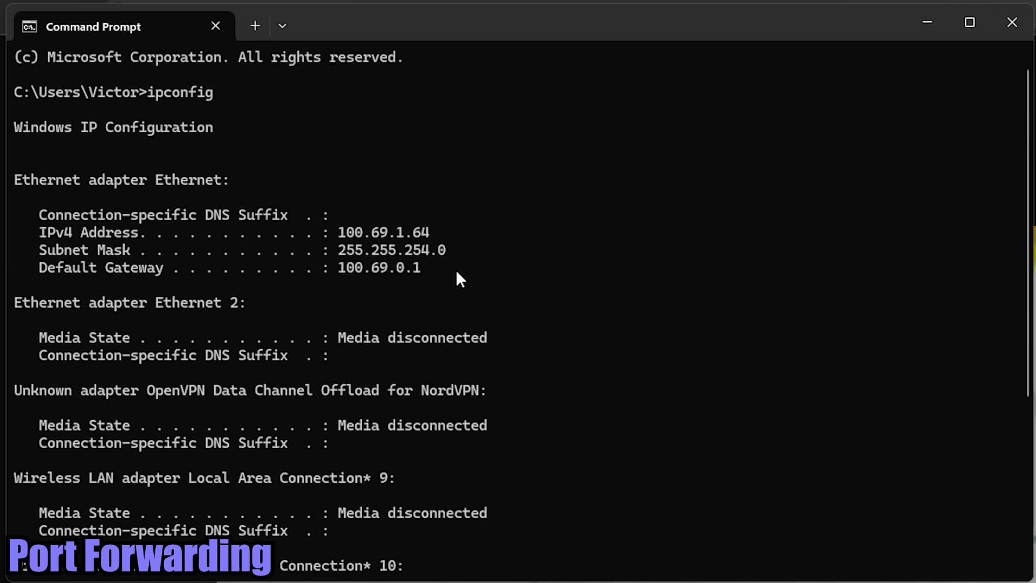
{"action": "left_click_drag", "start_coordinate": [390, 263], "coordinate": [37, 237]}
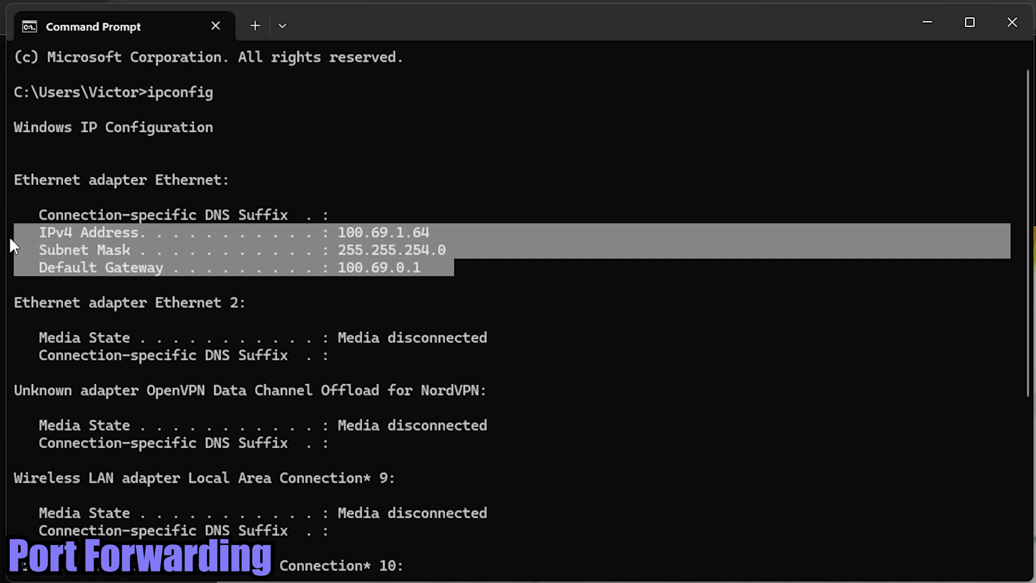
{"action": "left_click", "coordinate": [469, 258]}
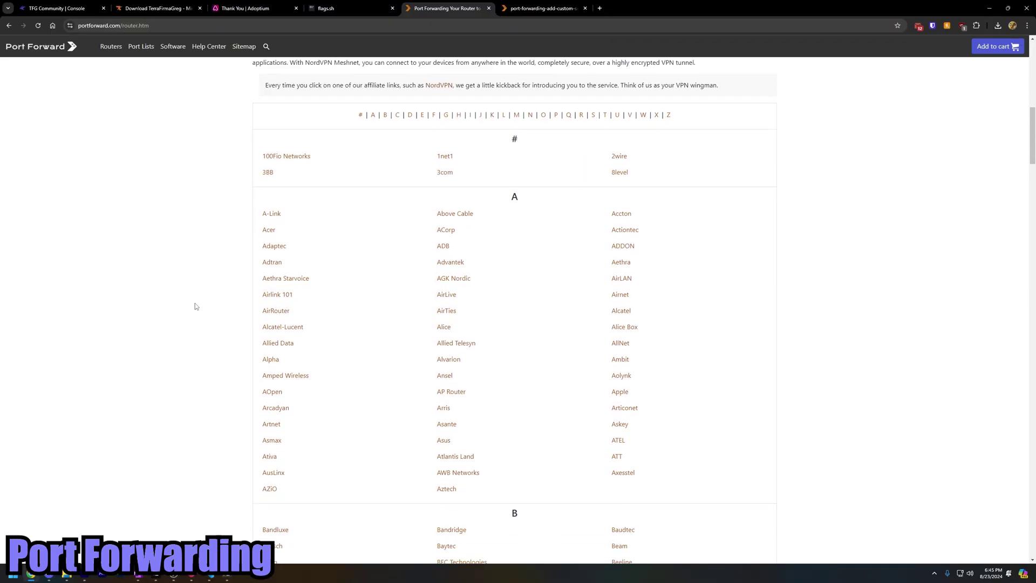
- Scroll down through the lettered sections of the router manufacturer list
{"action": "scroll", "coordinate": [195, 303], "scroll_direction": "down", "scroll_amount": 5}
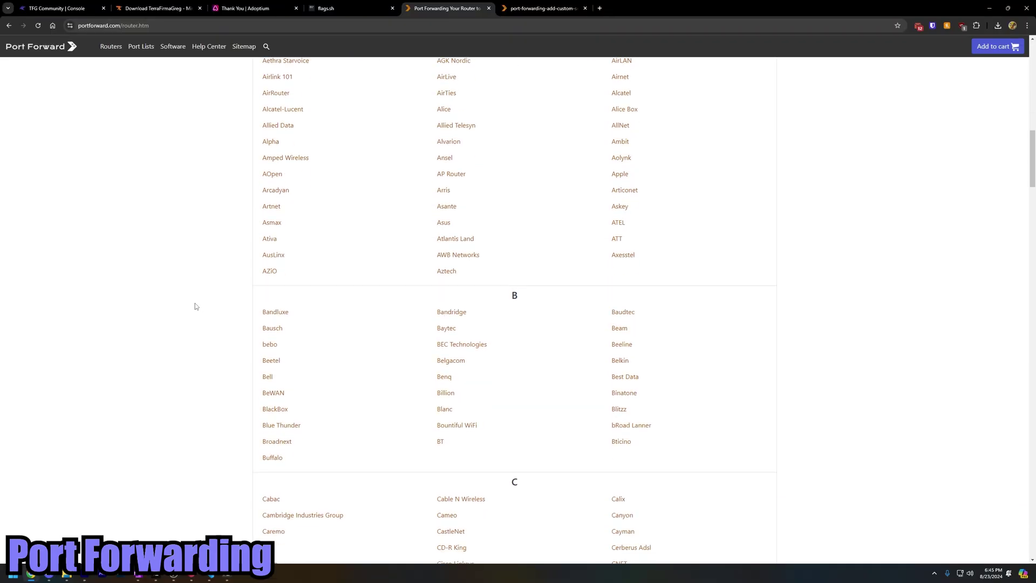
{"action": "scroll", "coordinate": [196, 308], "scroll_direction": "down", "scroll_amount": 7}
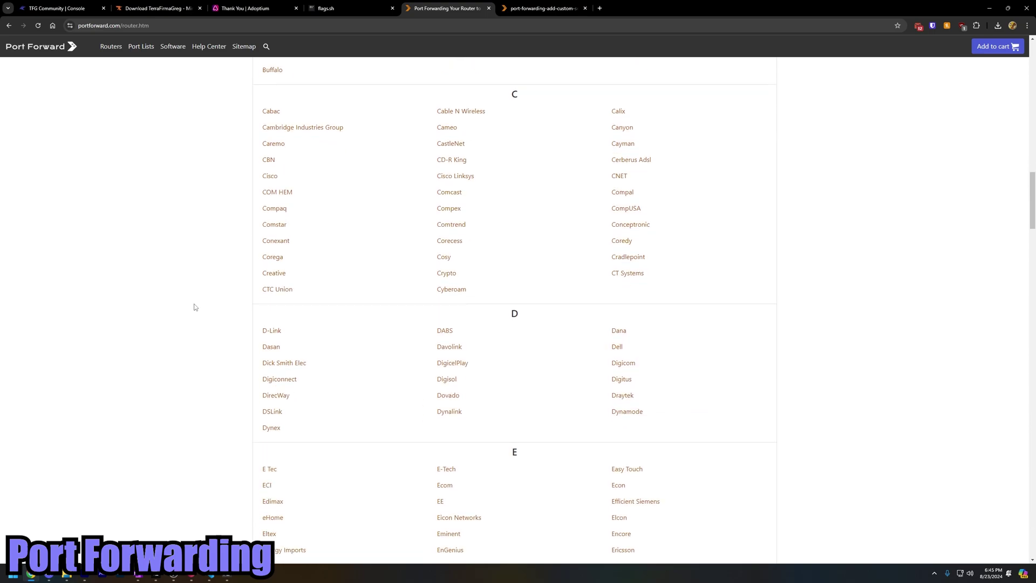
{"action": "scroll", "coordinate": [195, 307], "scroll_direction": "down", "scroll_amount": 2}
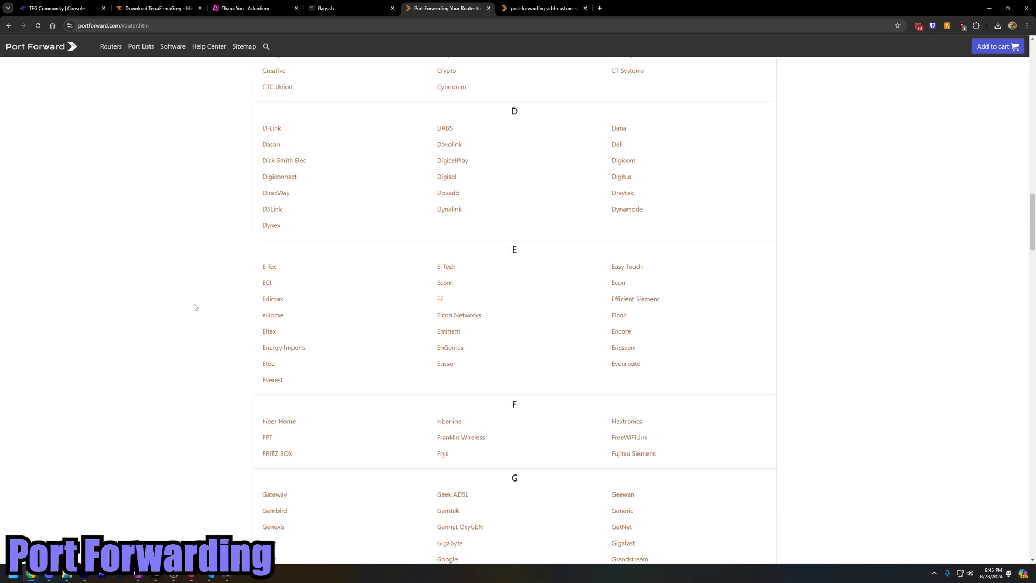
{"action": "scroll", "coordinate": [195, 307], "scroll_direction": "down", "scroll_amount": 5}
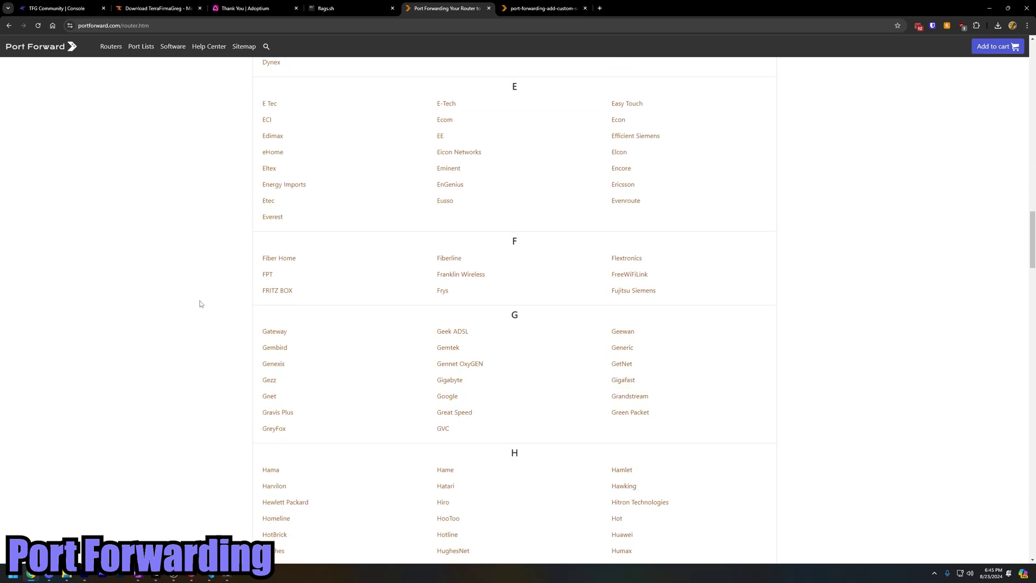
{"action": "scroll", "coordinate": [243, 297], "scroll_direction": "down", "scroll_amount": 4}
{"action": "scroll", "coordinate": [544, 252], "scroll_direction": "down", "scroll_amount": 4}
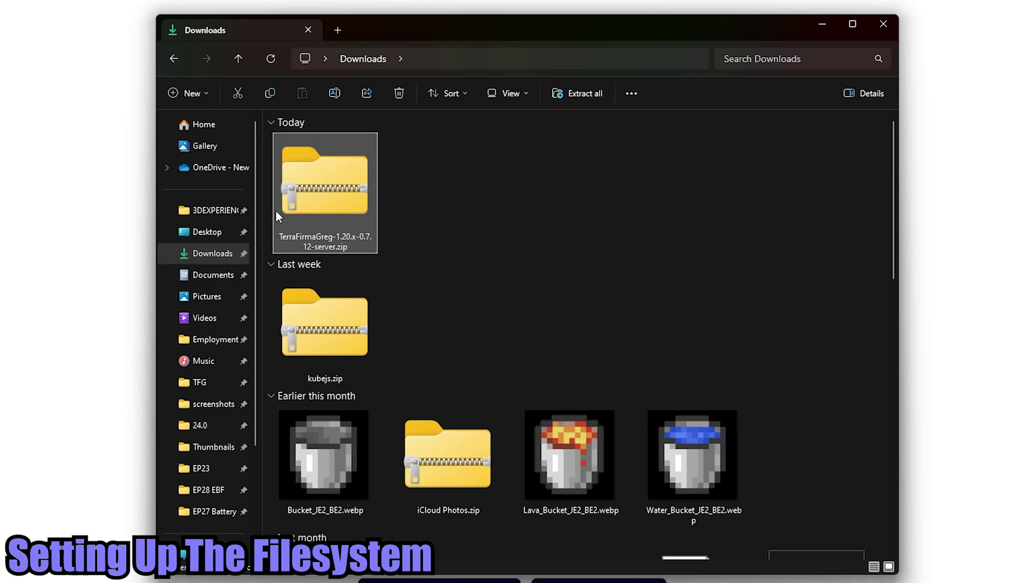
- Extract the TerraFirmaGreg server zip into Downloads, then delete the zip
{"action": "double_click", "coordinate": [322, 193]}
{"action": "left_click", "coordinate": [384, 57]}
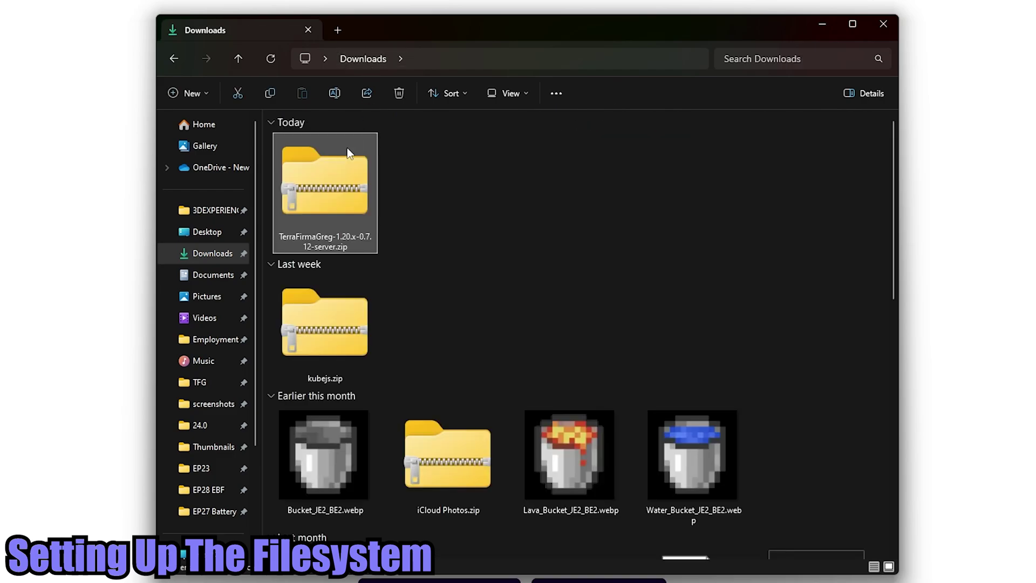
{"action": "right_click", "coordinate": [323, 190]}
{"action": "left_click", "coordinate": [367, 345]}
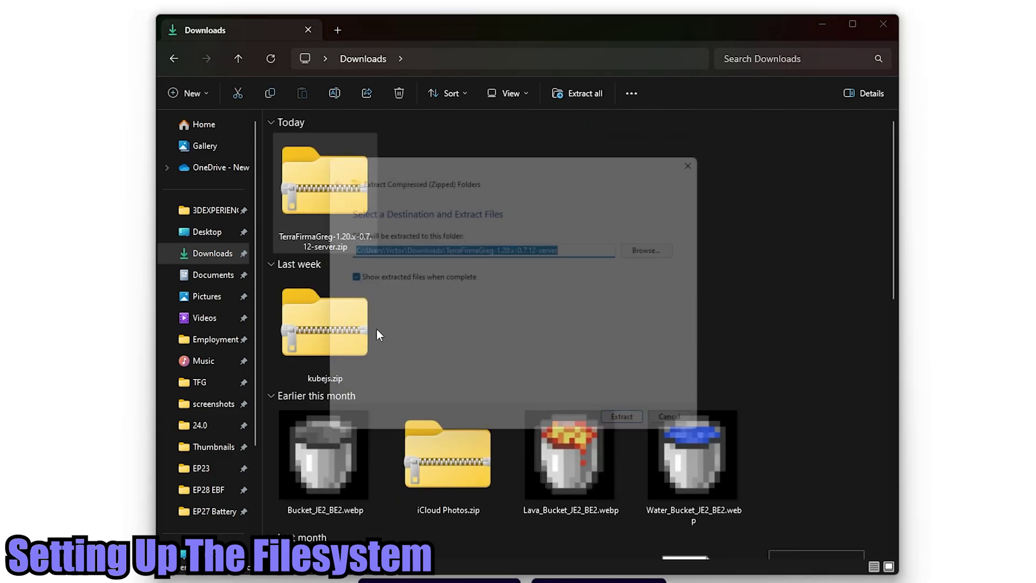
{"action": "left_click", "coordinate": [637, 433]}
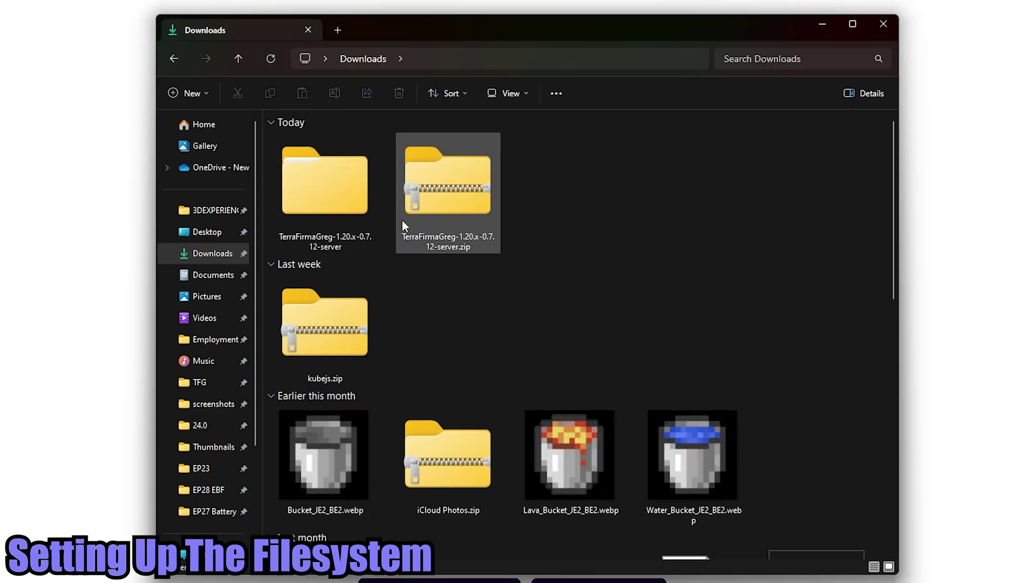
{"action": "left_click", "coordinate": [426, 200]}
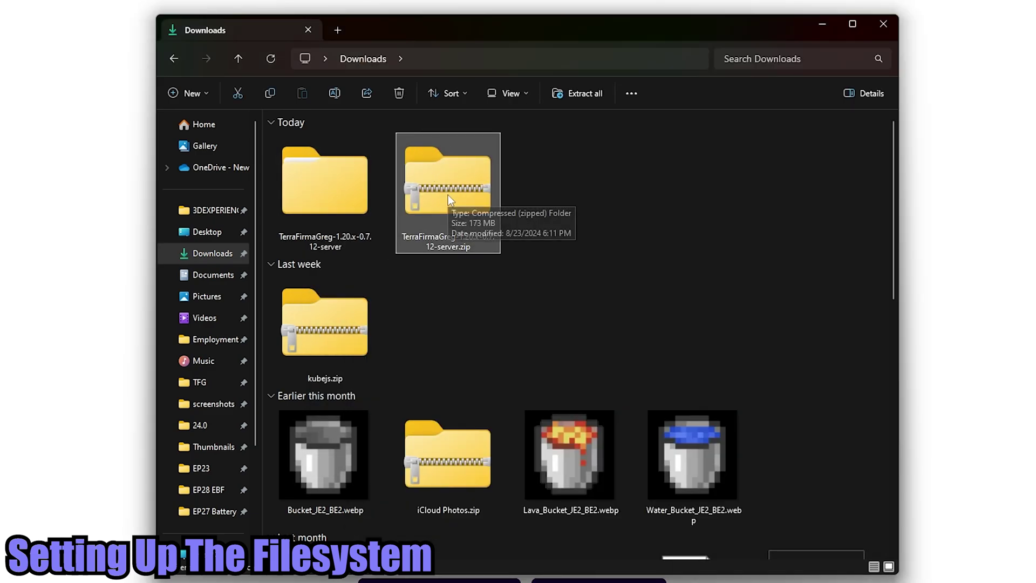
{"action": "key", "text": "Delete"}
- Open the extracted server folder's .minecraft directory and locate start_server.bat
{"action": "left_click", "coordinate": [334, 181]}
{"action": "double_click", "coordinate": [319, 193]}
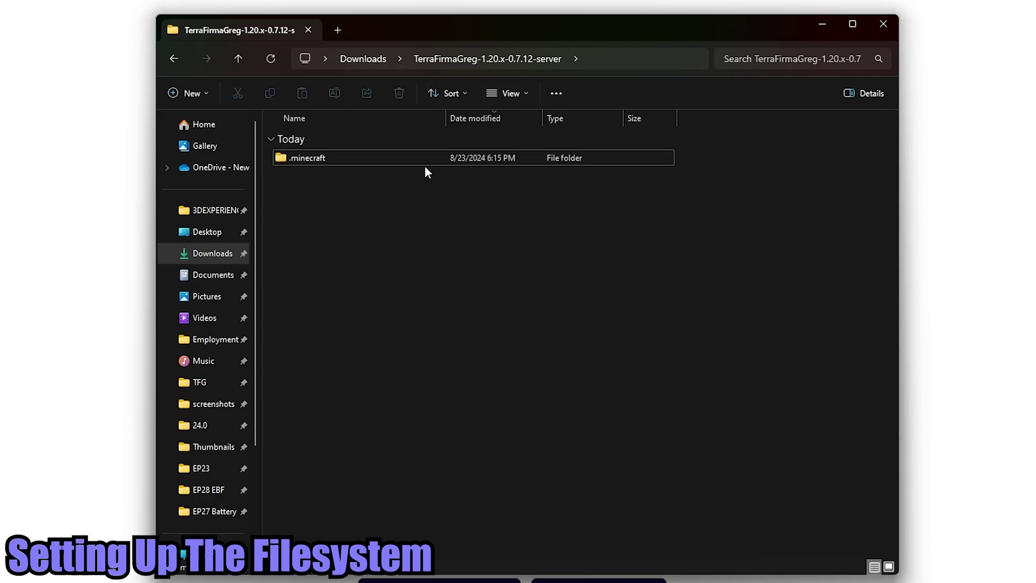
{"action": "double_click", "coordinate": [309, 161]}
{"action": "left_click", "coordinate": [526, 61]}
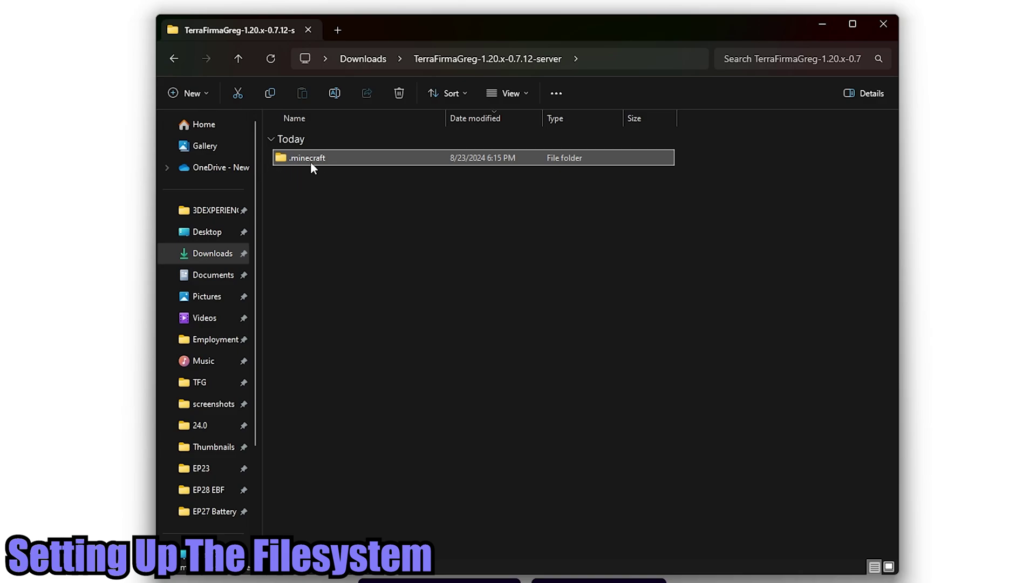
{"action": "double_click", "coordinate": [344, 158]}
{"action": "left_click", "coordinate": [405, 253]}
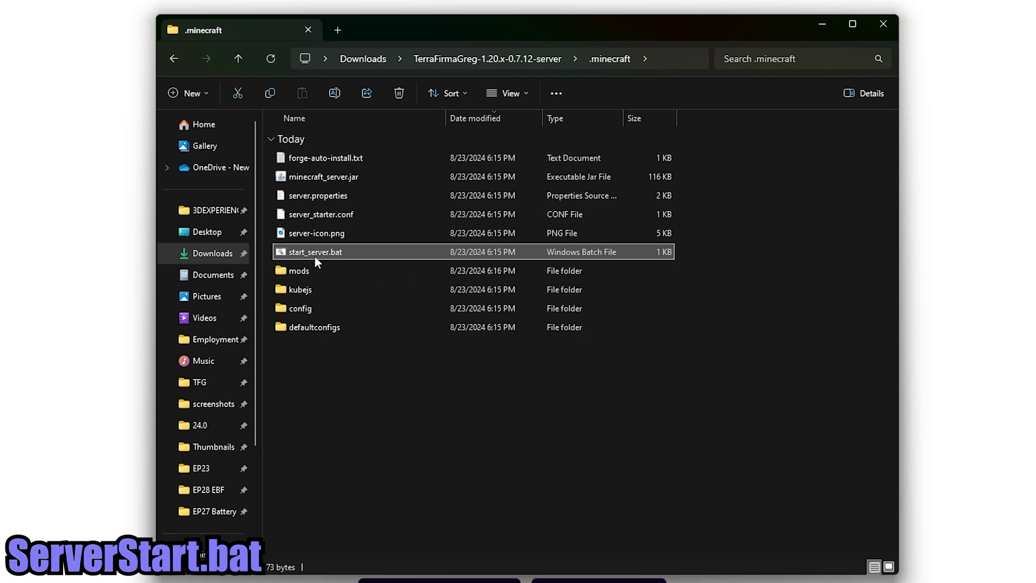
- Load the flags.sh website in a new browser tab
{"action": "left_click", "coordinate": [822, 24]}
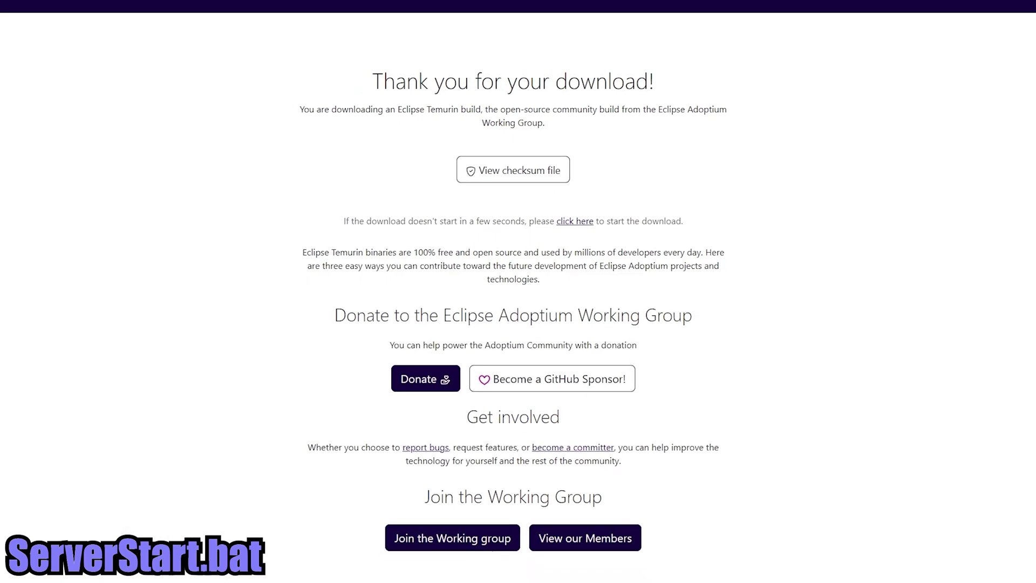
{"action": "key", "text": "ctrl+t"}
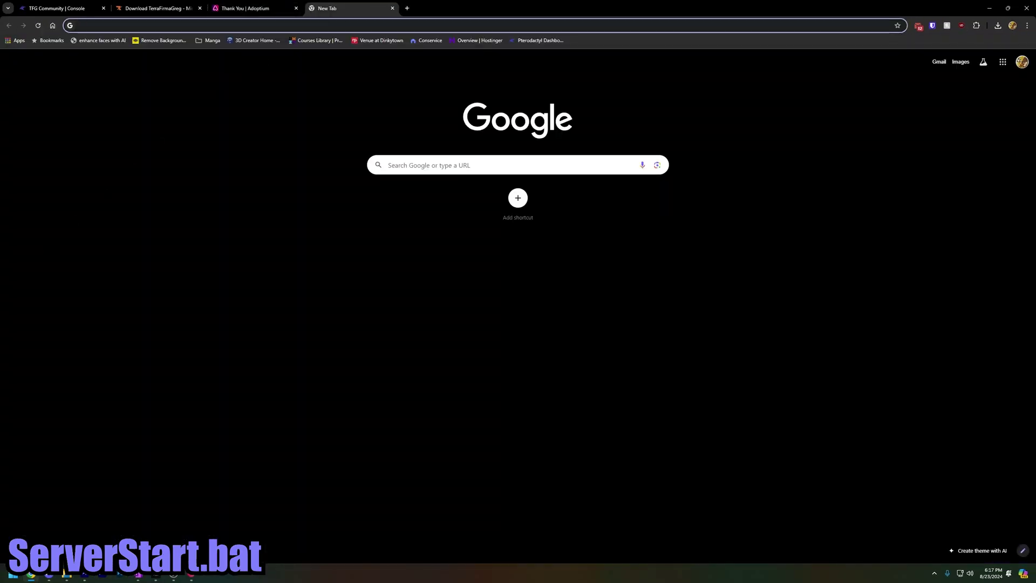
{"action": "type", "text": "flags.sh"}
{"action": "key", "text": "Return"}
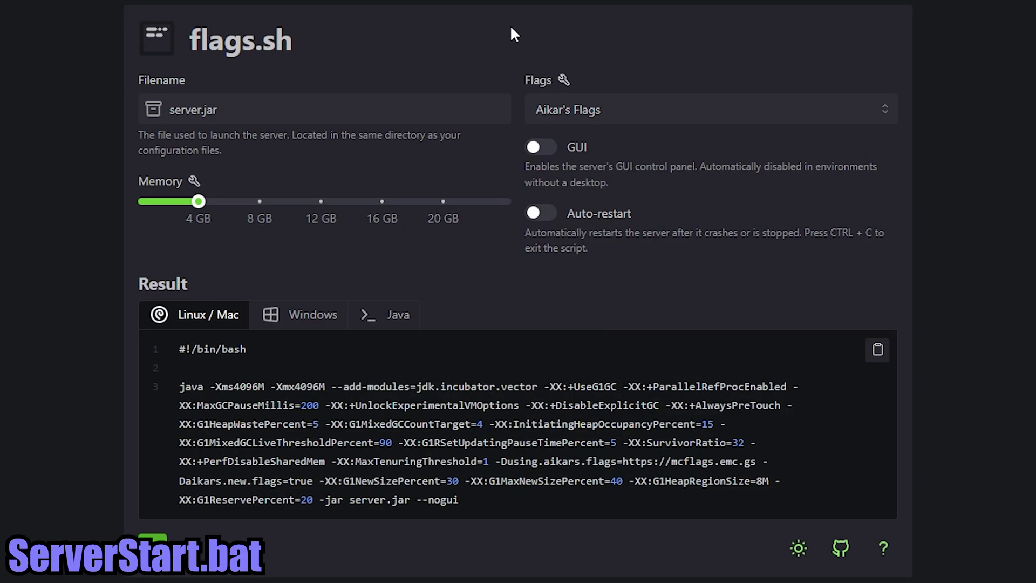
- Set the launch Filename to minecraft_server.jar and keep the Aikar's Flags preset
{"action": "left_click", "coordinate": [244, 116]}
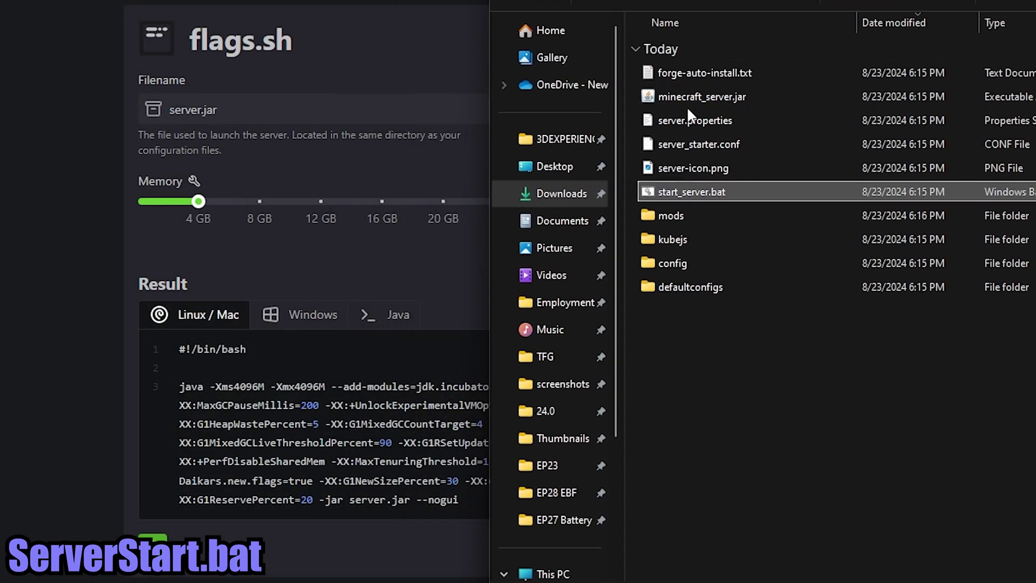
{"action": "left_click", "coordinate": [700, 97]}
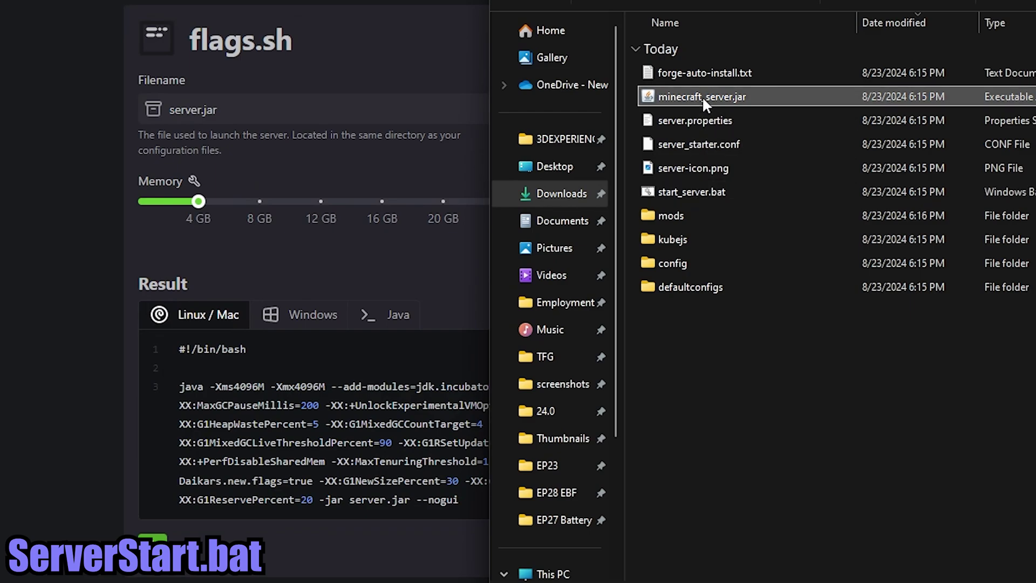
{"action": "left_click", "coordinate": [251, 113]}
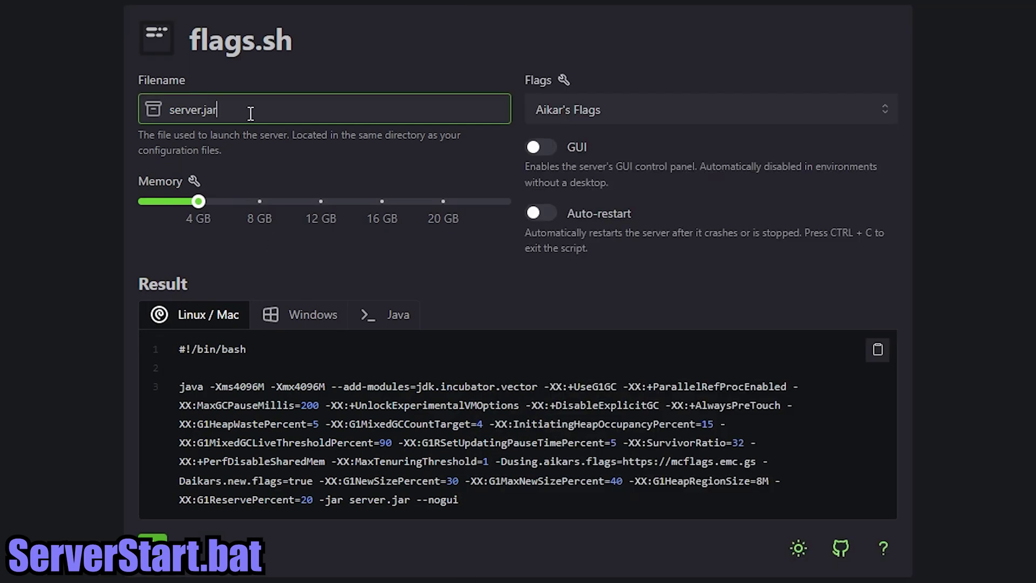
{"action": "type", "text": "min"}
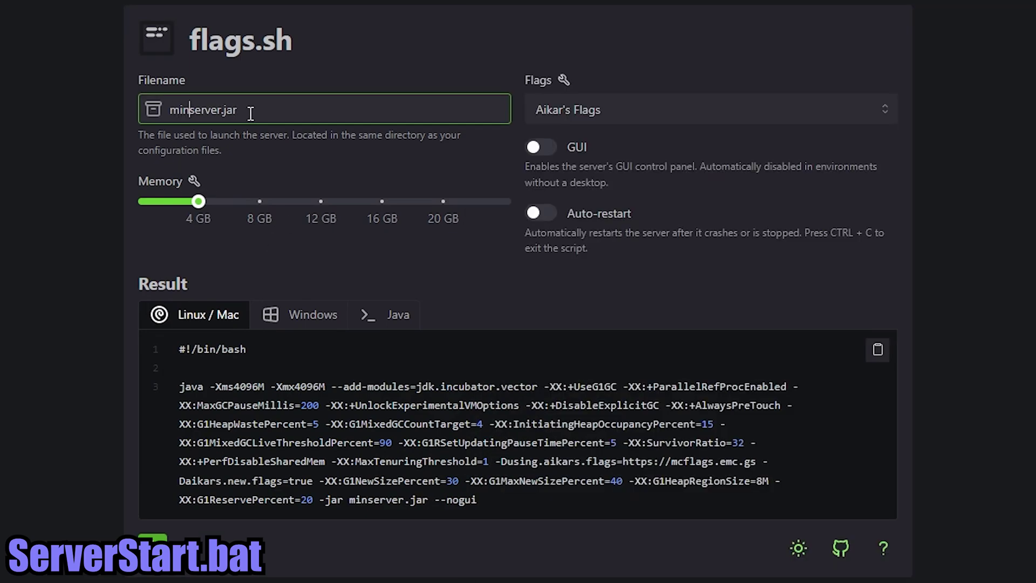
{"action": "type", "text": "ecraft_"}
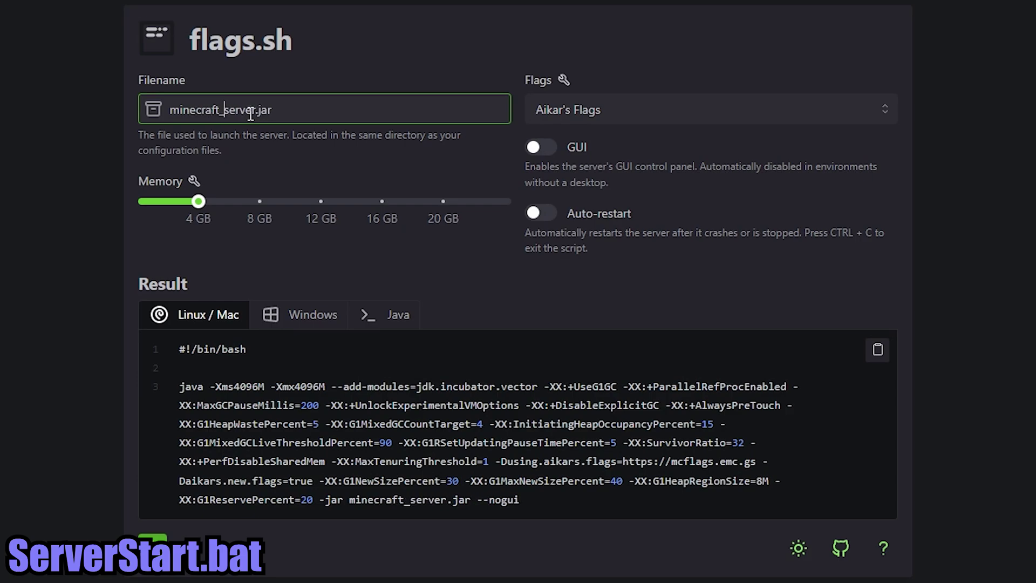
{"action": "left_click", "coordinate": [654, 112]}
{"action": "left_click", "coordinate": [657, 50]}
{"action": "left_click", "coordinate": [620, 102]}
{"action": "left_click", "coordinate": [665, 67]}
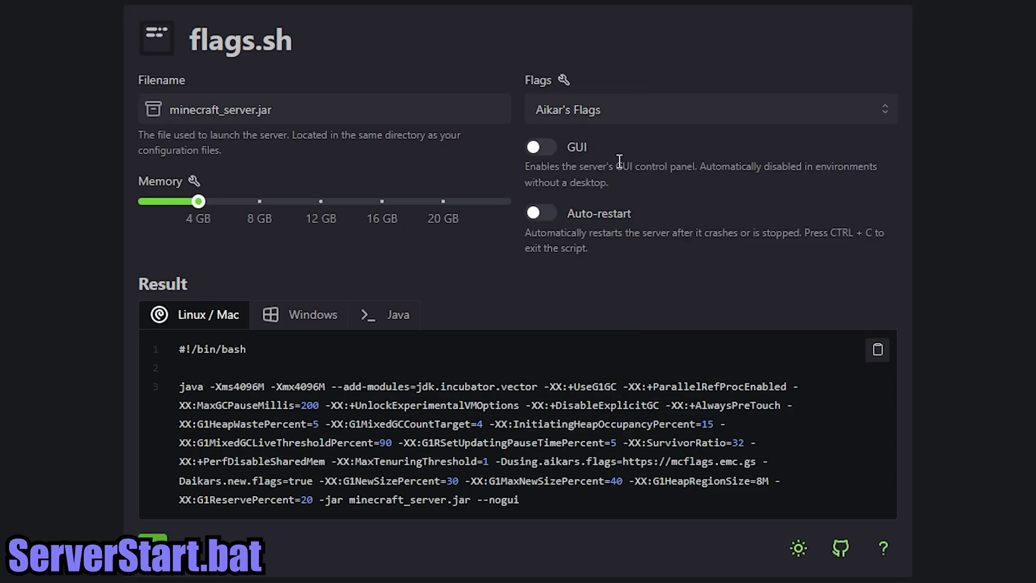
{"action": "left_click", "coordinate": [656, 160]}
{"action": "left_click", "coordinate": [650, 213]}
{"action": "left_click", "coordinate": [806, 217]}
- Set the server Memory slider to 6 GB after briefly trying 8 GB
{"action": "mouse_move", "coordinate": [199, 206]}
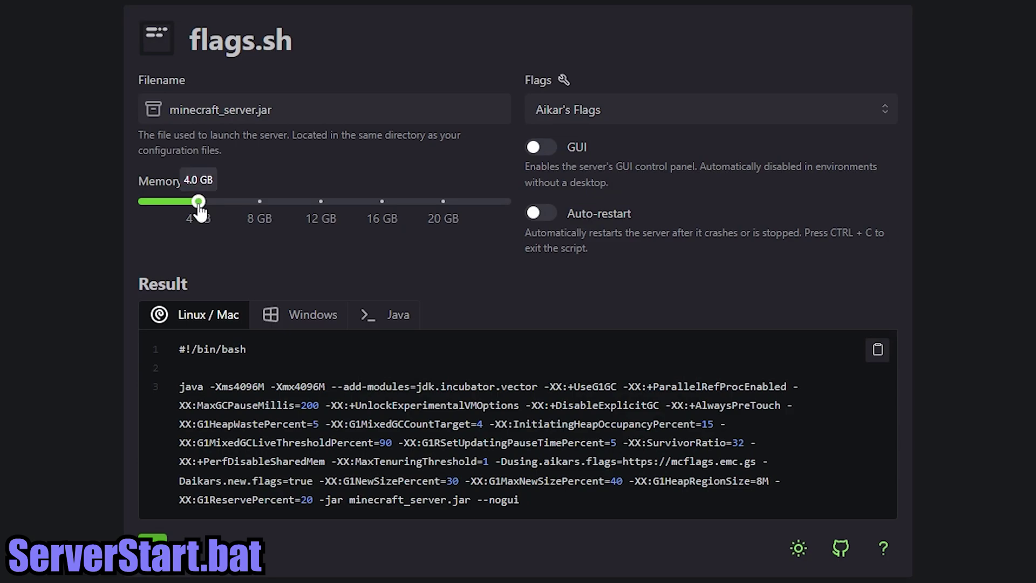
{"action": "left_click_drag", "start_coordinate": [199, 206], "coordinate": [229, 200]}
{"action": "mouse_move", "coordinate": [229, 208]}
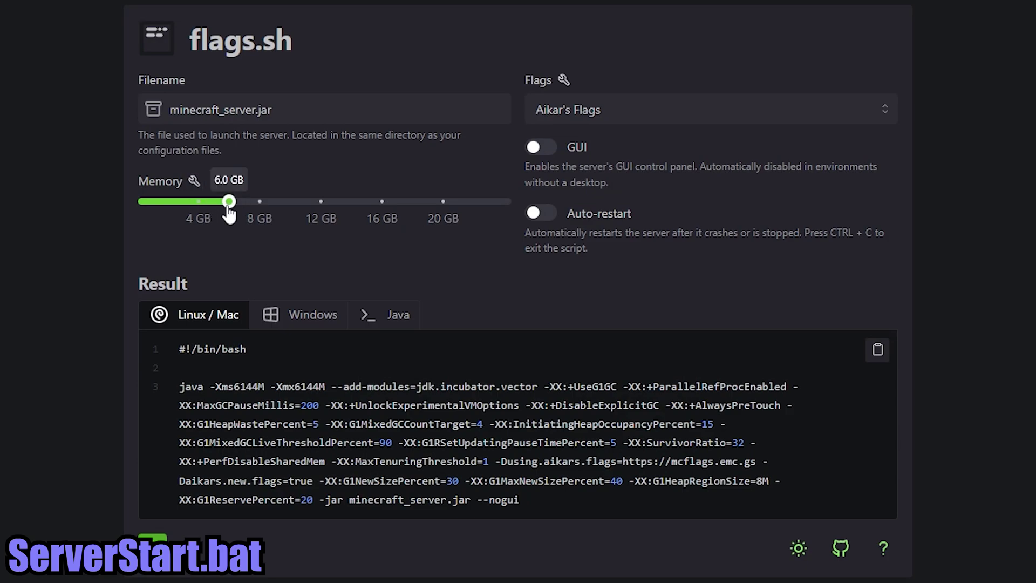
{"action": "left_click_drag", "start_coordinate": [229, 206], "coordinate": [260, 205]}
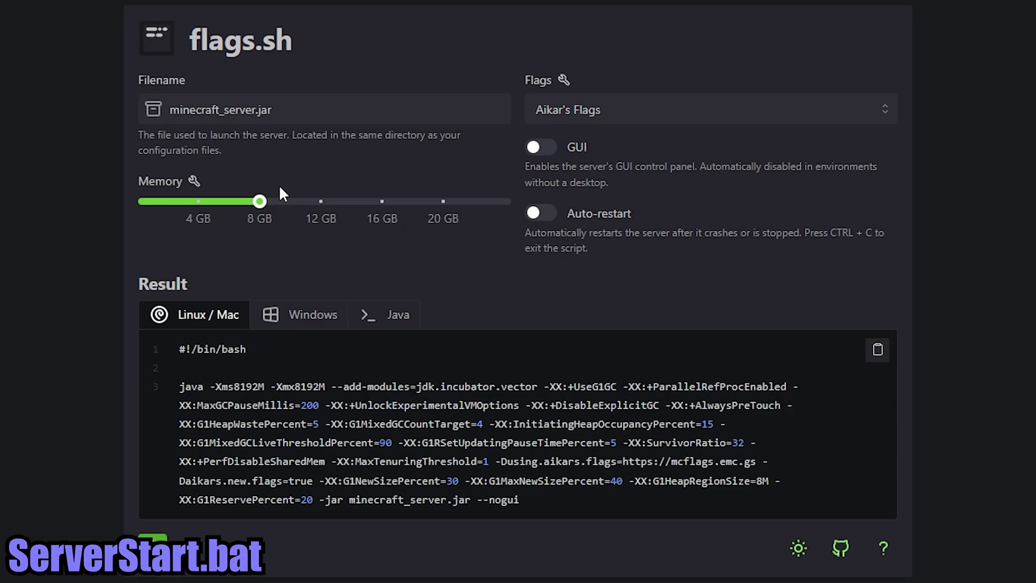
{"action": "mouse_move", "coordinate": [261, 204]}
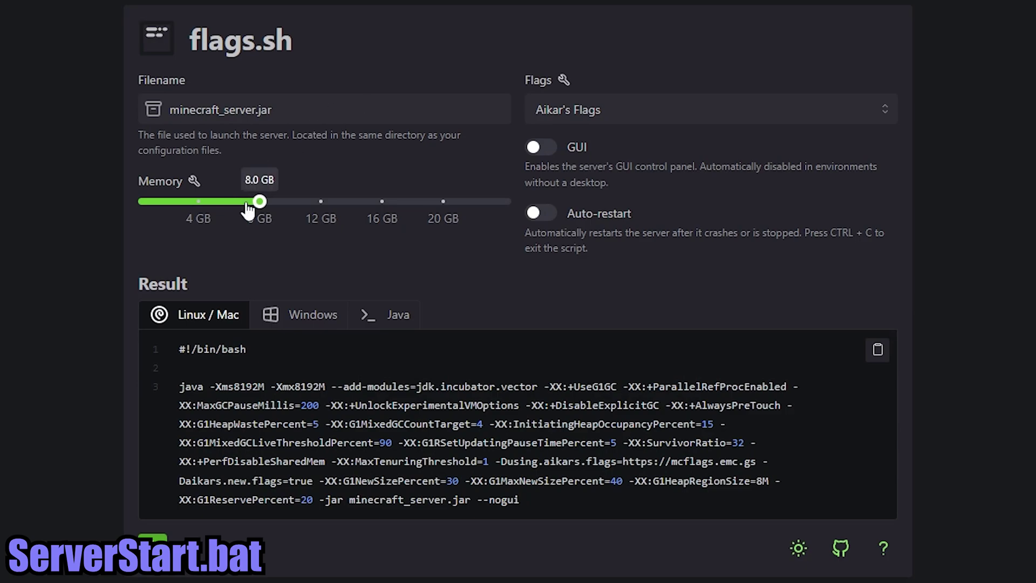
{"action": "left_click_drag", "start_coordinate": [259, 203], "coordinate": [231, 214]}
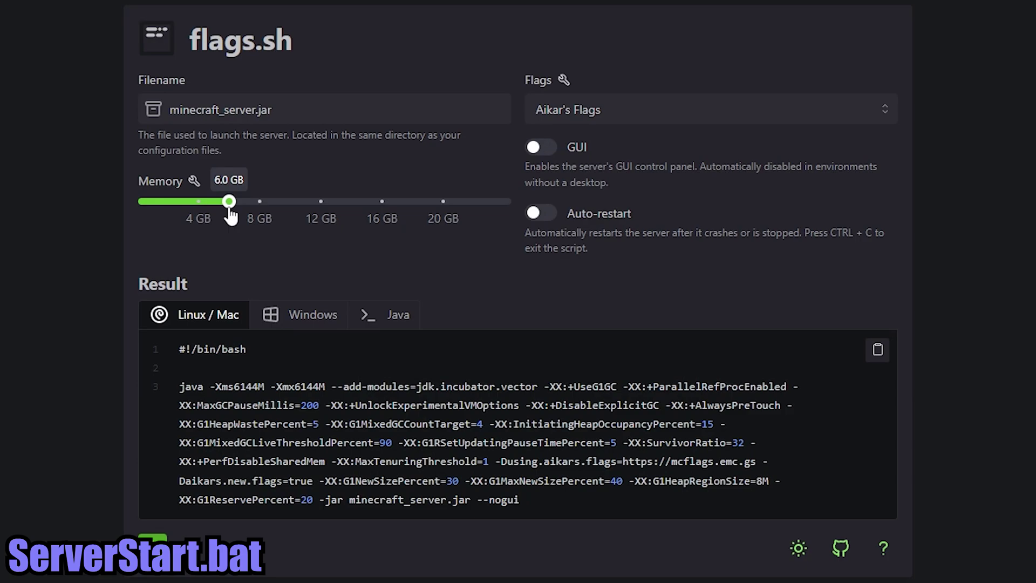
- Copy the Windows version of the launch script and return to File Explorer
{"action": "left_click", "coordinate": [301, 313]}
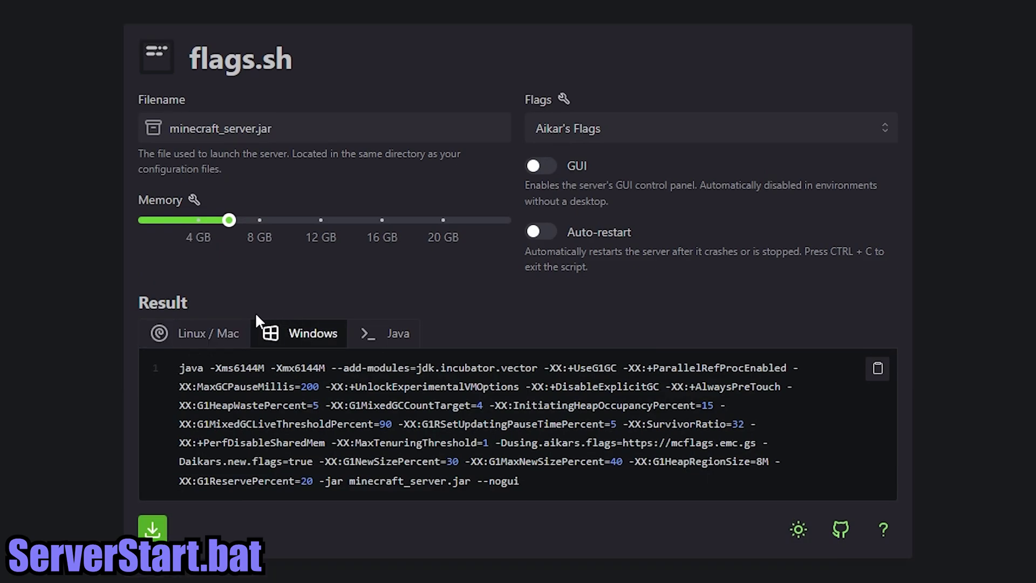
{"action": "left_click", "coordinate": [878, 369]}
{"action": "key", "text": "alt+Tab"}
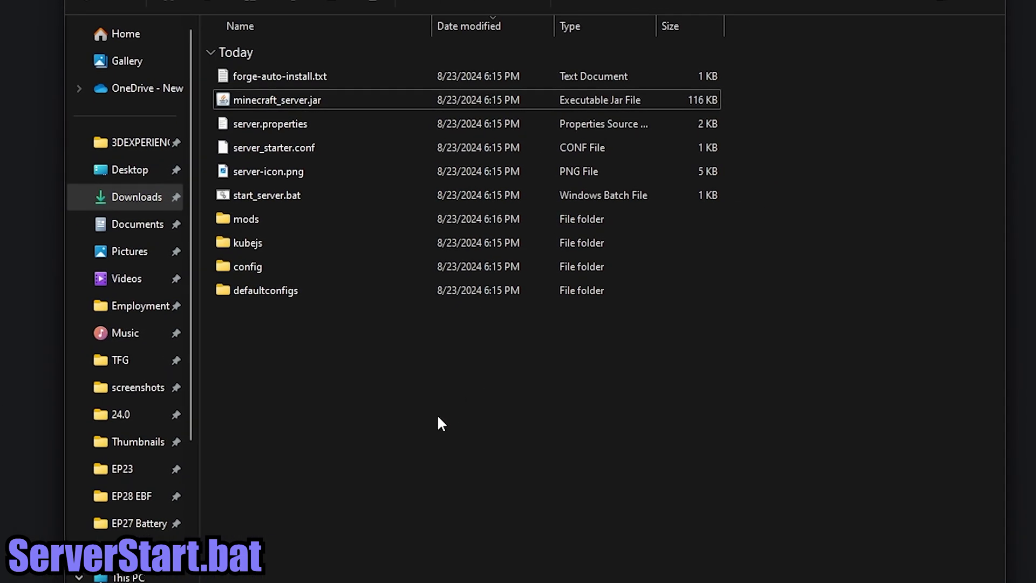
- Create a new text document in .minecraft and rename it ServerStart.bat, dropping .txt
{"action": "right_click", "coordinate": [312, 397]}
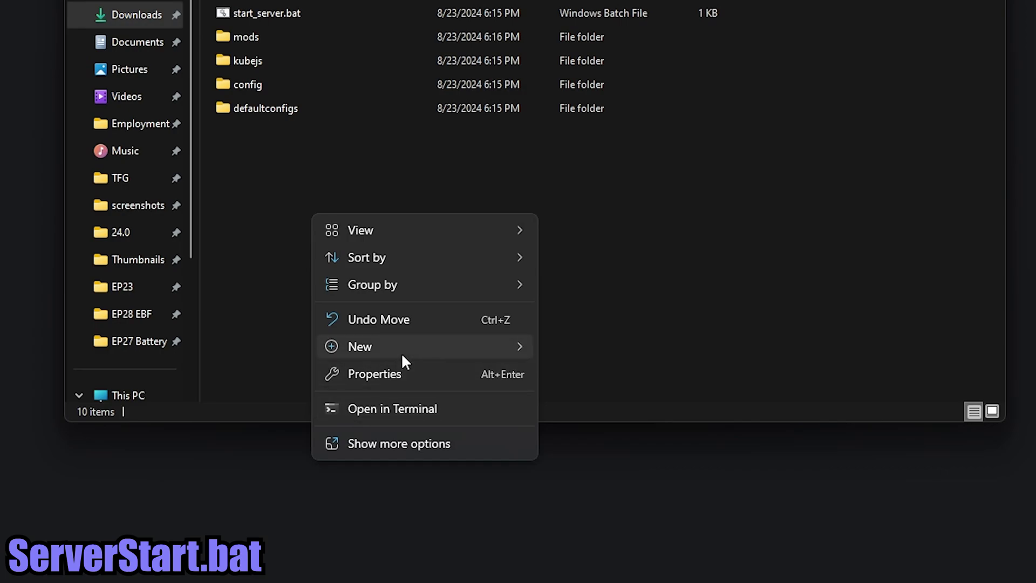
{"action": "mouse_move", "coordinate": [497, 345]}
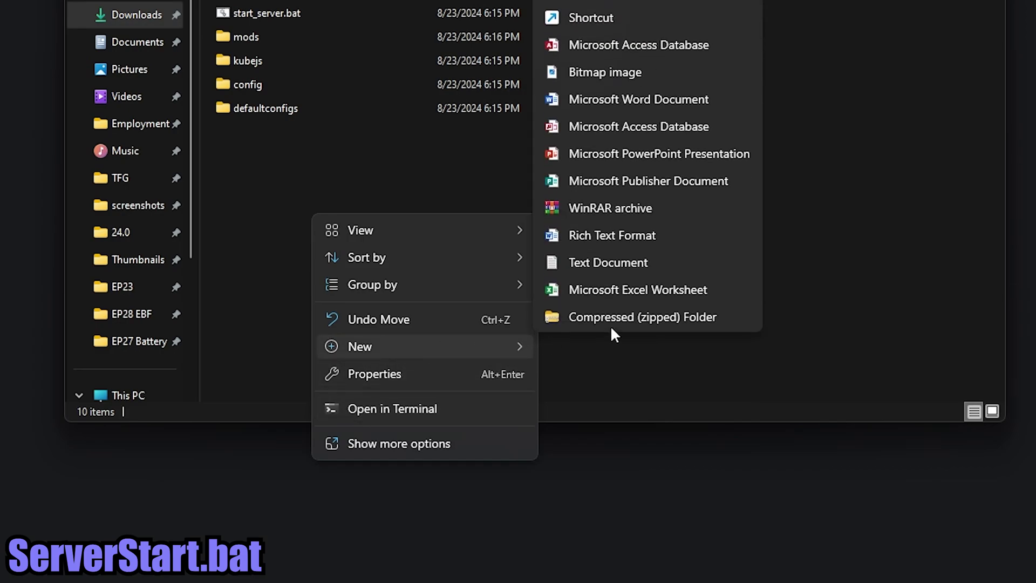
{"action": "left_click", "coordinate": [610, 264]}
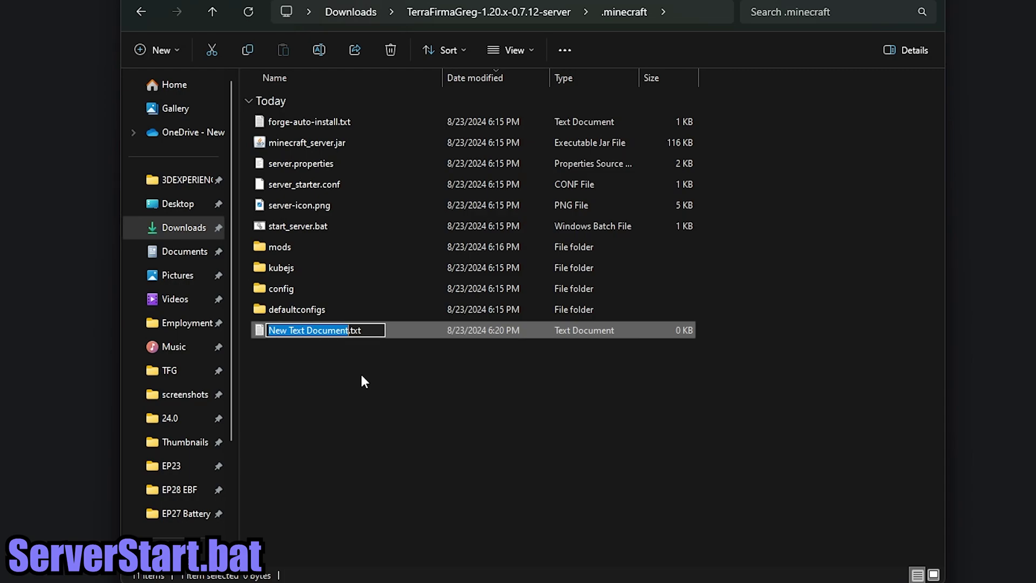
{"action": "type", "text": "ServerS"}
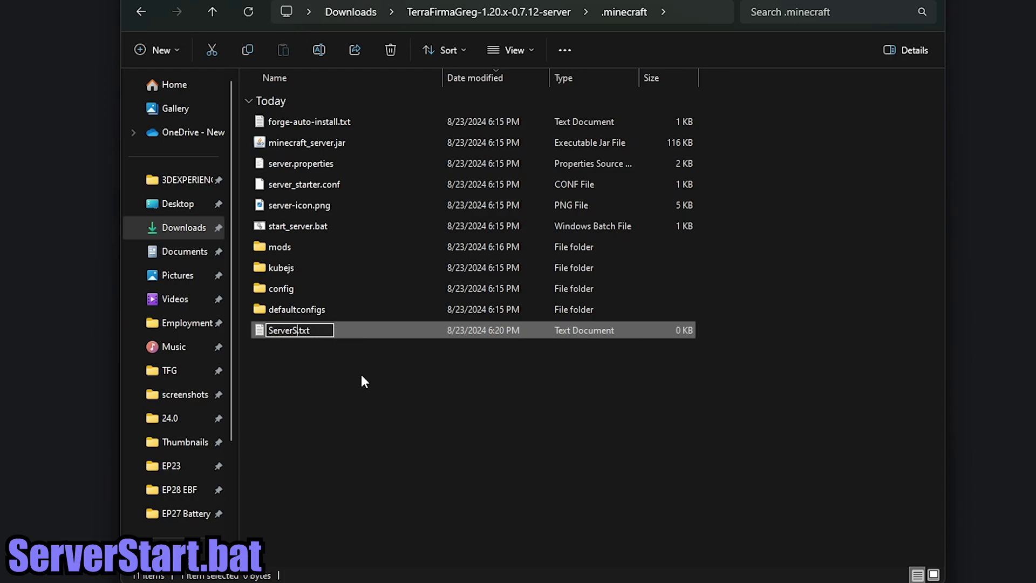
{"action": "type", "text": "tart.bat"}
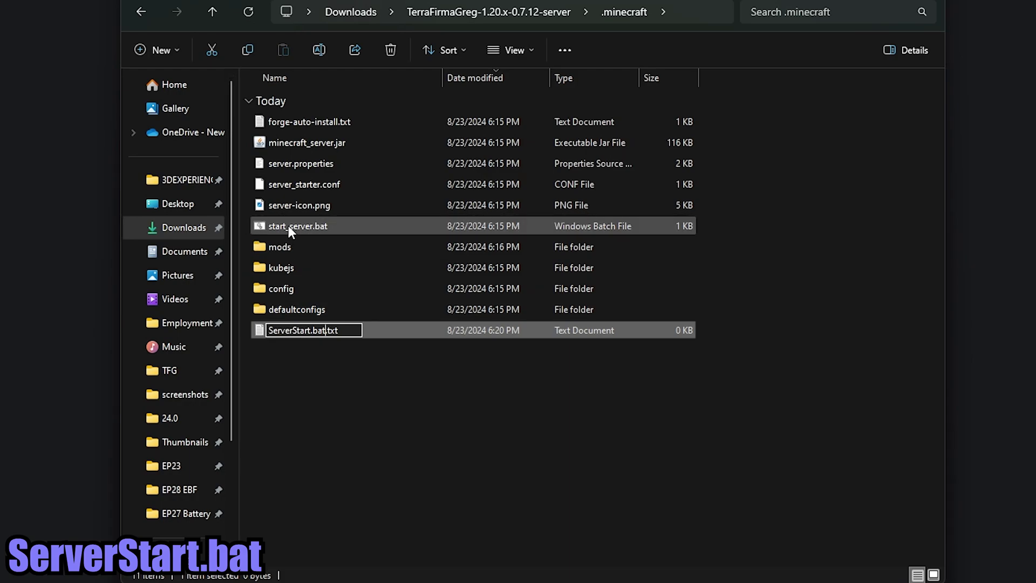
{"action": "key", "text": "End"}
{"action": "key", "text": "BackSpace"}
{"action": "key", "text": "BackSpace"}
{"action": "key", "text": "BackSpace"}
{"action": "key", "text": "BackSpace"}
{"action": "key", "text": "Return"}
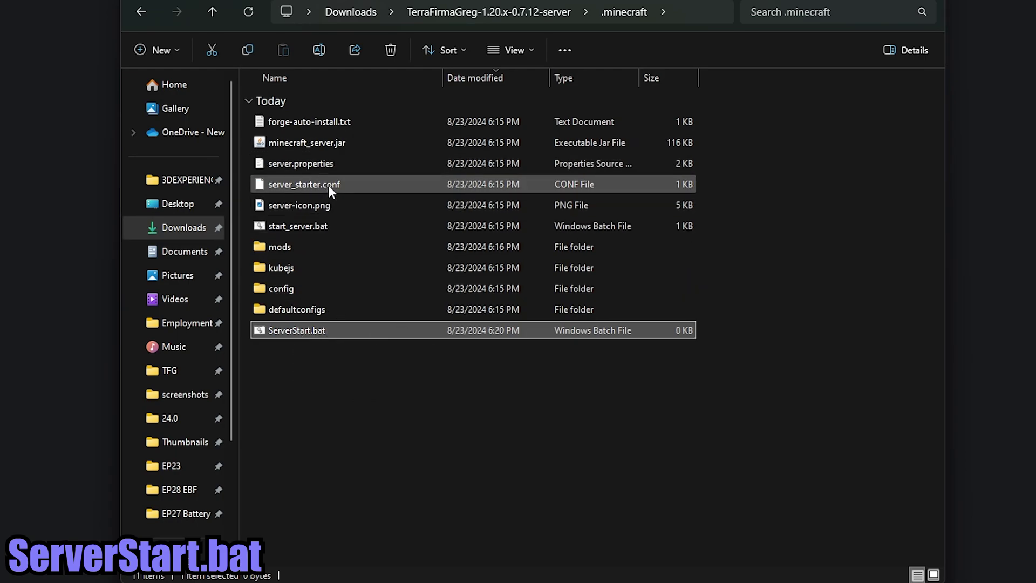
- Check the folder's View options for file name extensions, then select ServerStart.bat
{"action": "left_click", "coordinate": [530, 47]}
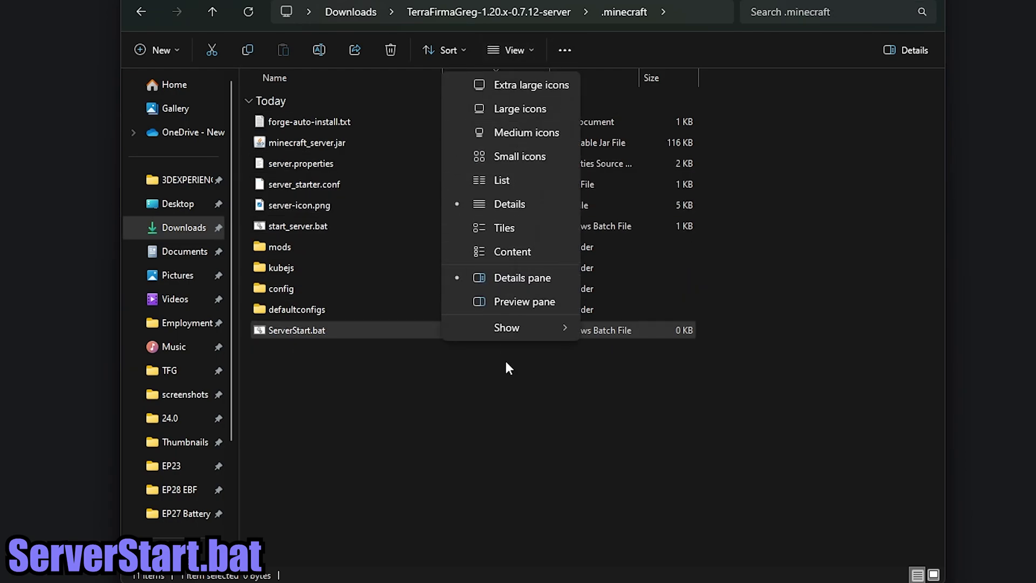
{"action": "mouse_move", "coordinate": [520, 324]}
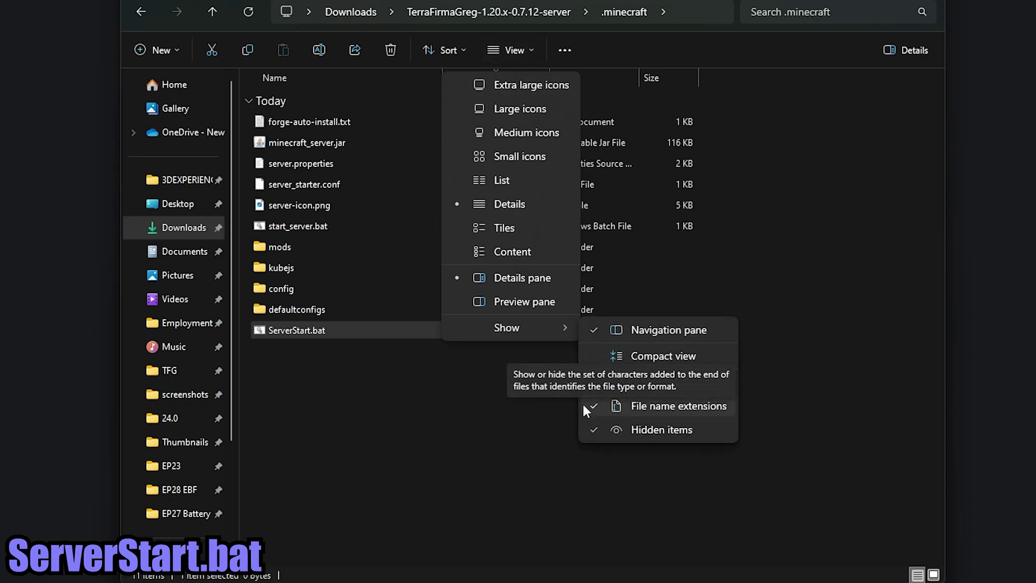
{"action": "left_click", "coordinate": [458, 351]}
{"action": "left_click", "coordinate": [339, 331]}
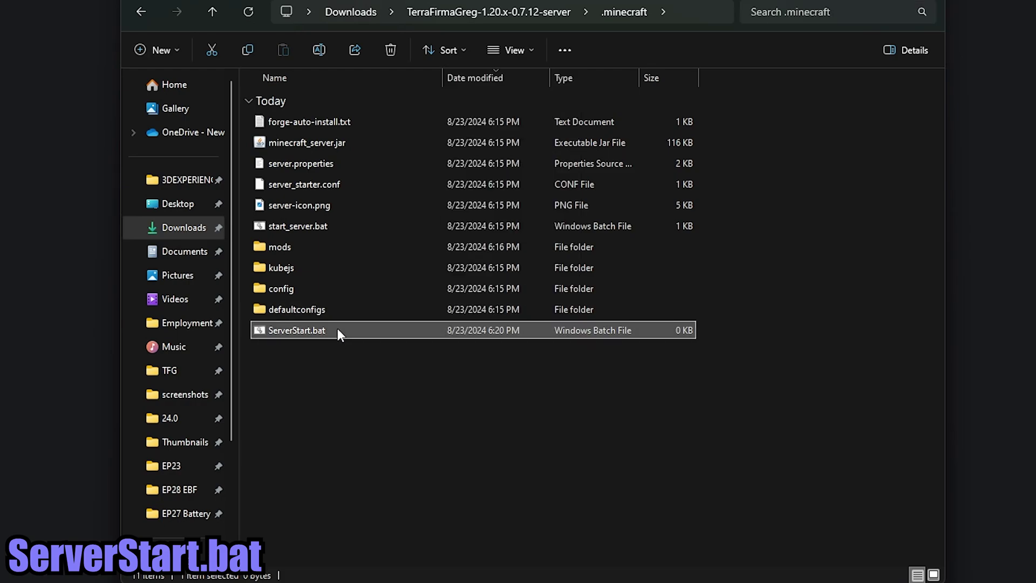
- Paste the 6 GB java launch command plus a pause line into ServerStart.bat in Notepad
{"action": "right_click", "coordinate": [326, 331]}
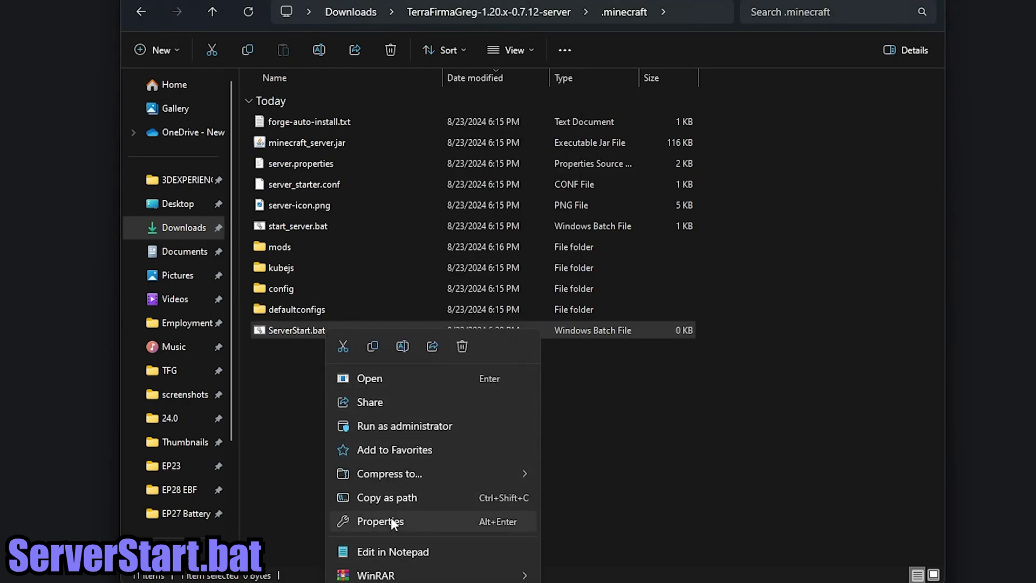
{"action": "left_click", "coordinate": [403, 549]}
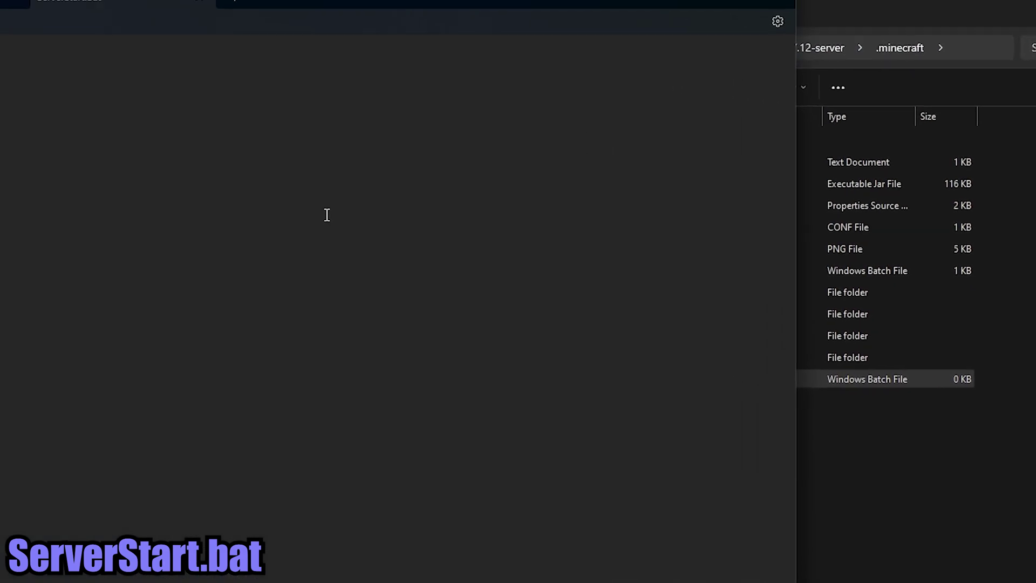
{"action": "key", "text": "ctrl+v"}
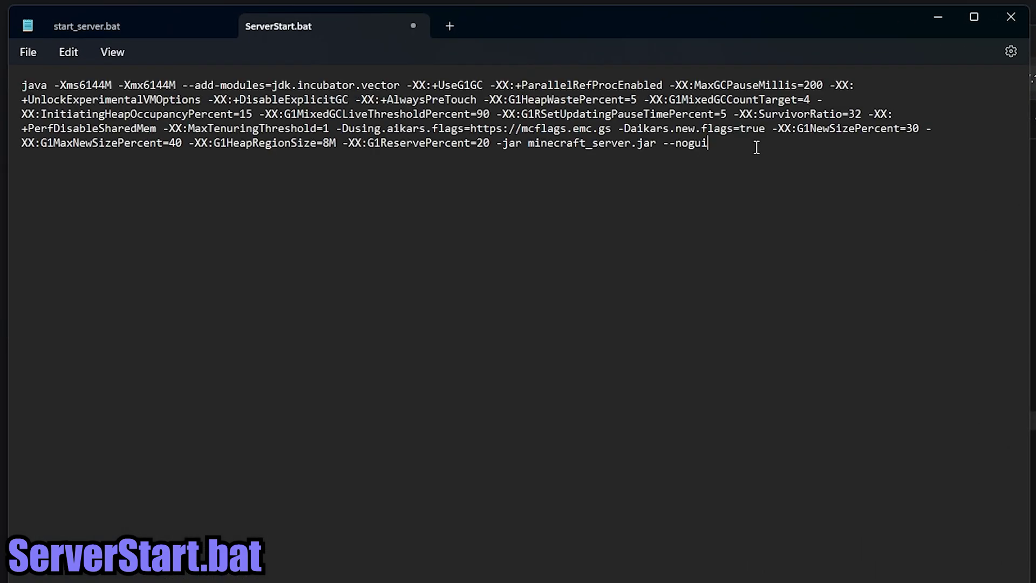
{"action": "key", "text": "Return"}
{"action": "key", "text": "Return"}
{"action": "type", "text": "pause"}
{"action": "left_click", "coordinate": [413, 25]}
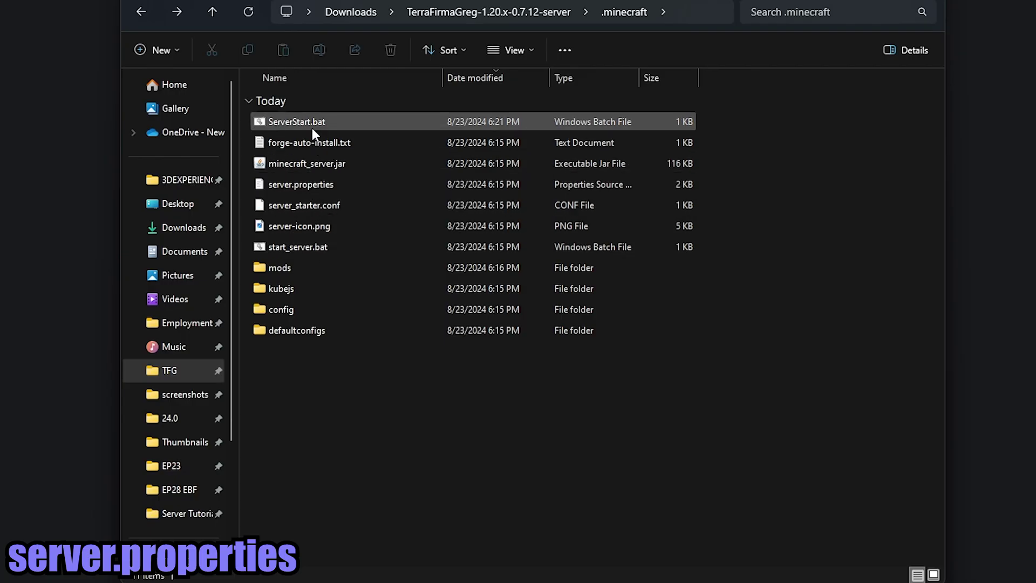
{"action": "left_click", "coordinate": [309, 126]}
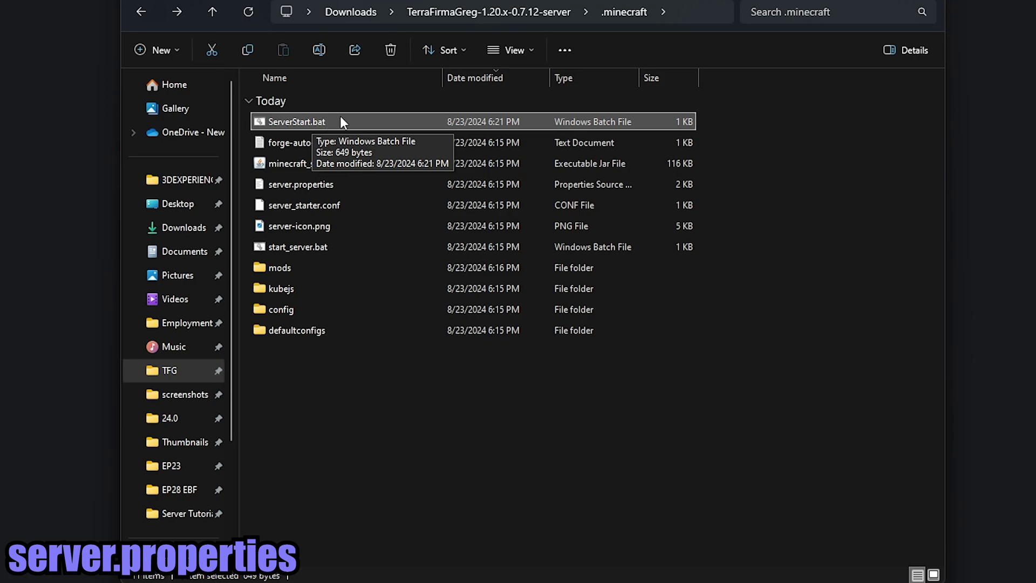
- Open server.properties in Visual Studio Code and look over difficulty=normal and gamemode=survival
{"action": "left_click", "coordinate": [360, 182]}
{"action": "right_click", "coordinate": [360, 183]}
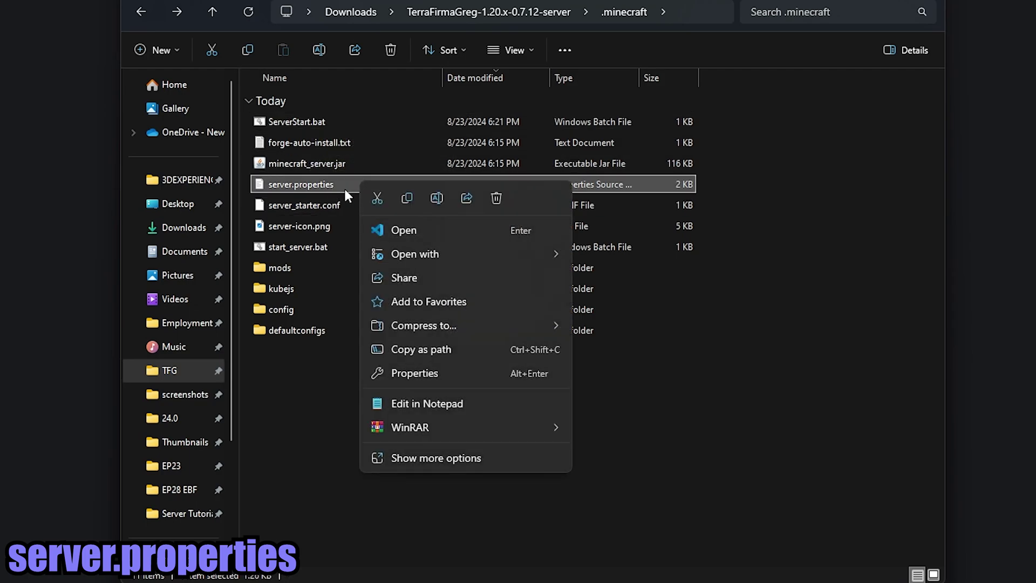
{"action": "left_click", "coordinate": [407, 233]}
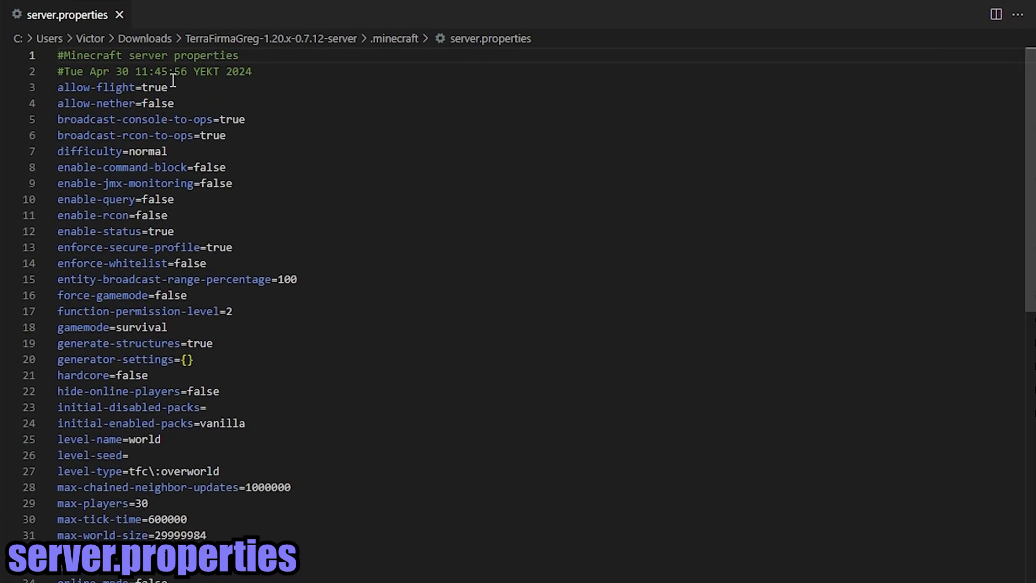
{"action": "left_click", "coordinate": [195, 153]}
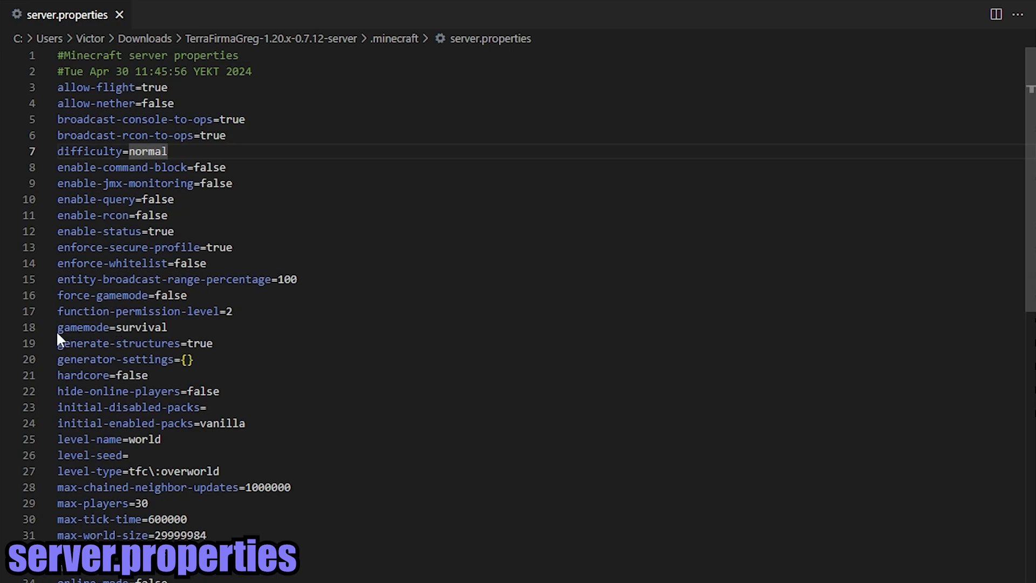
{"action": "left_click_drag", "start_coordinate": [172, 327], "coordinate": [56, 327]}
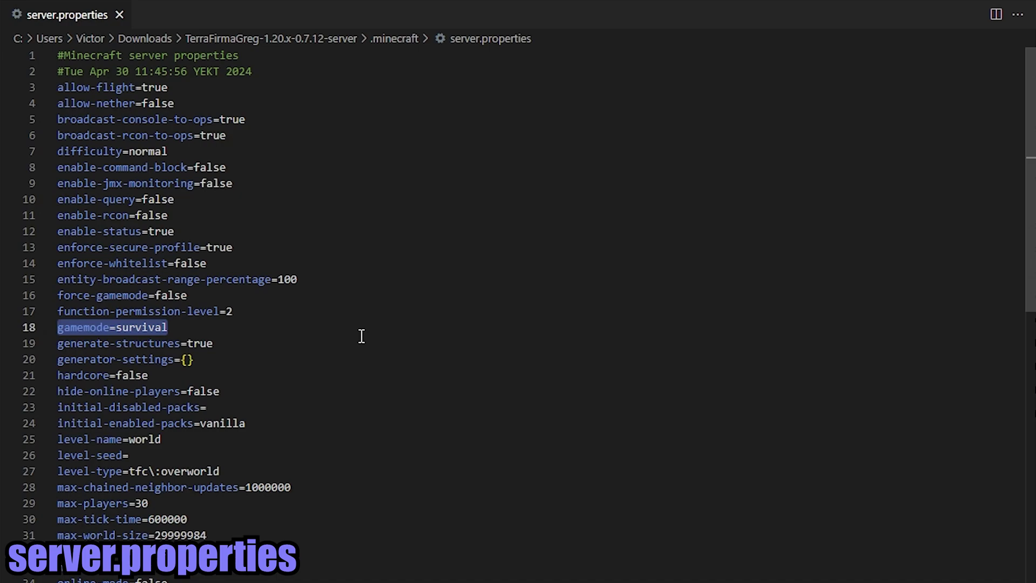
{"action": "left_click", "coordinate": [149, 331]}
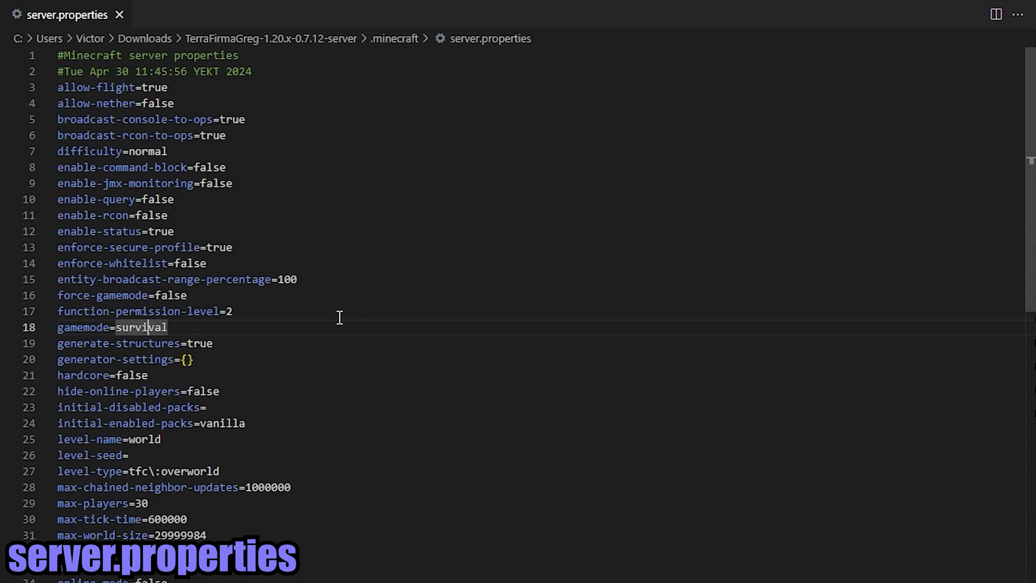
{"action": "scroll", "coordinate": [338, 316], "scroll_direction": "down", "scroll_amount": 3}
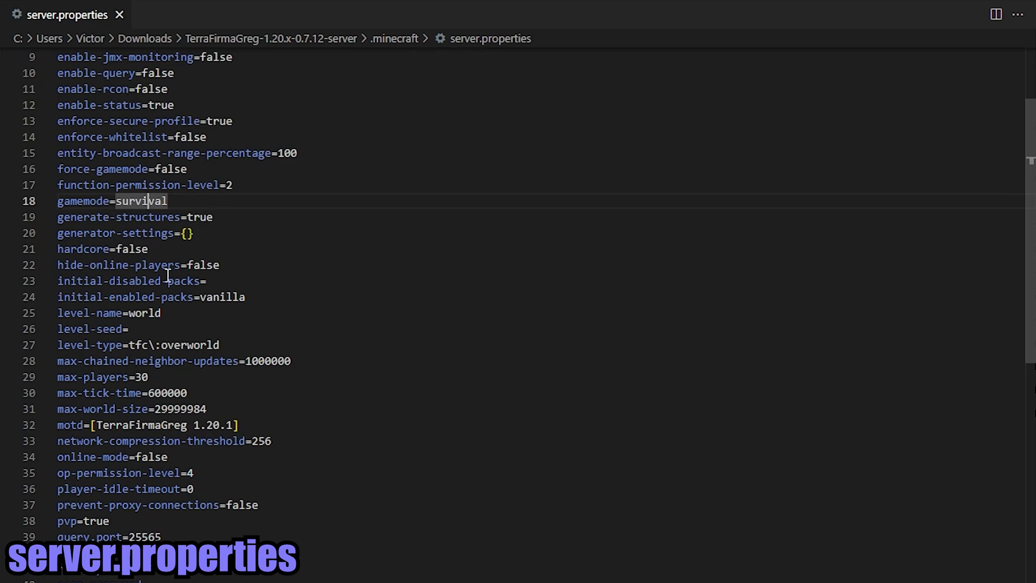
- Try renaming level-name to world1 and world2, then restore it to world
{"action": "scroll", "coordinate": [226, 416], "scroll_direction": "down", "scroll_amount": 2}
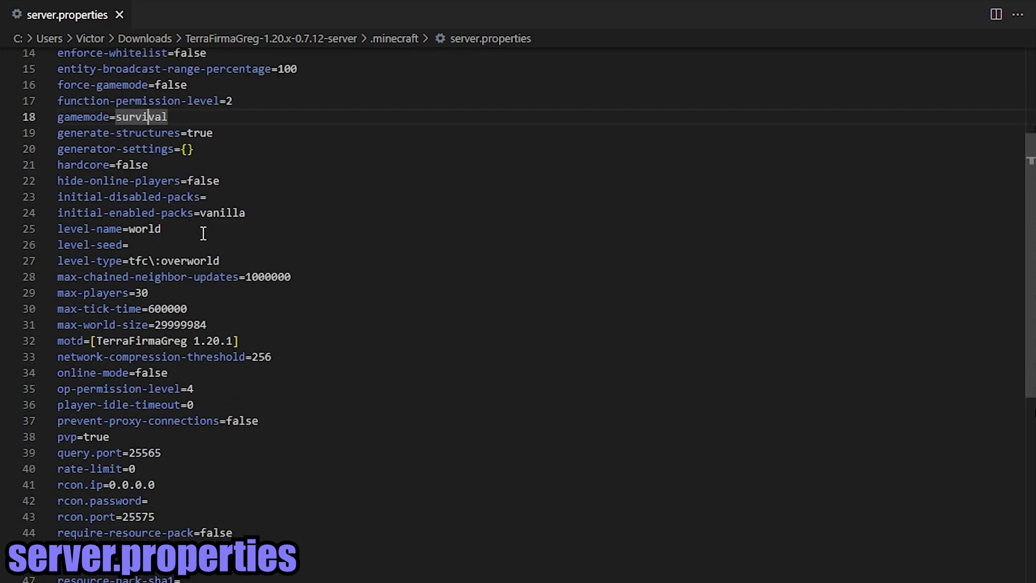
{"action": "left_click_drag", "start_coordinate": [203, 234], "coordinate": [58, 230]}
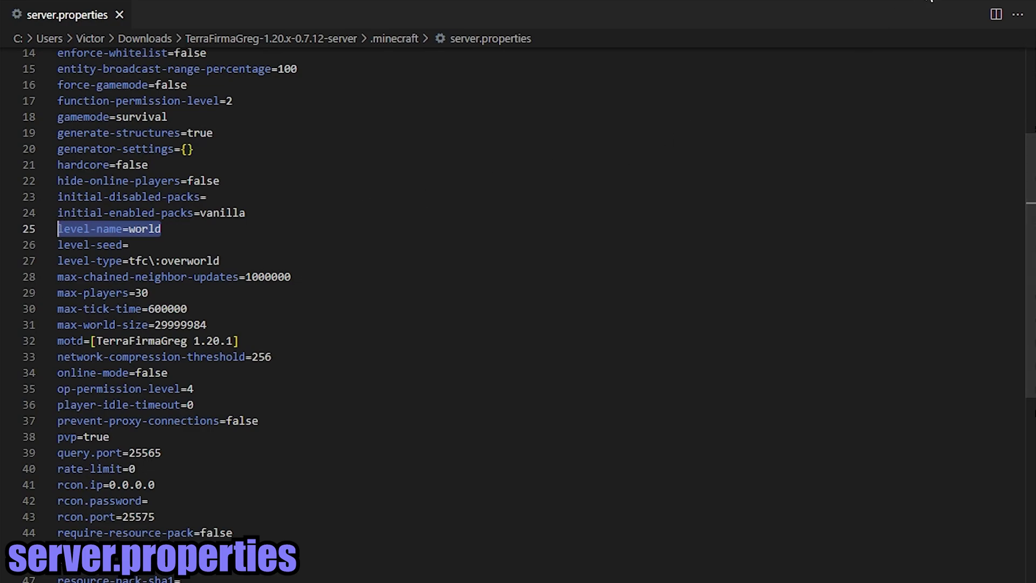
{"action": "key", "text": "alt+Tab"}
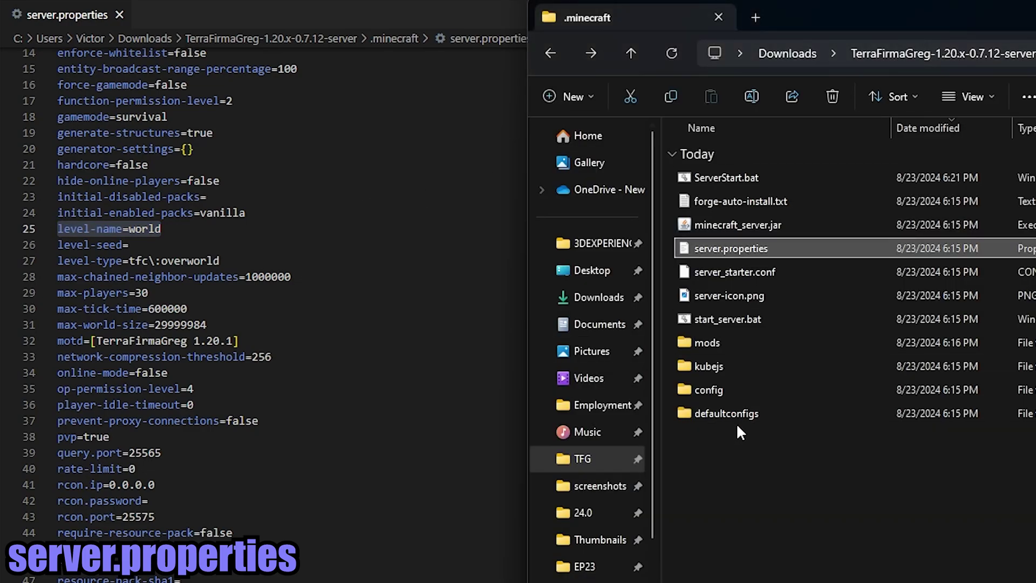
{"action": "double_click", "coordinate": [165, 231]}
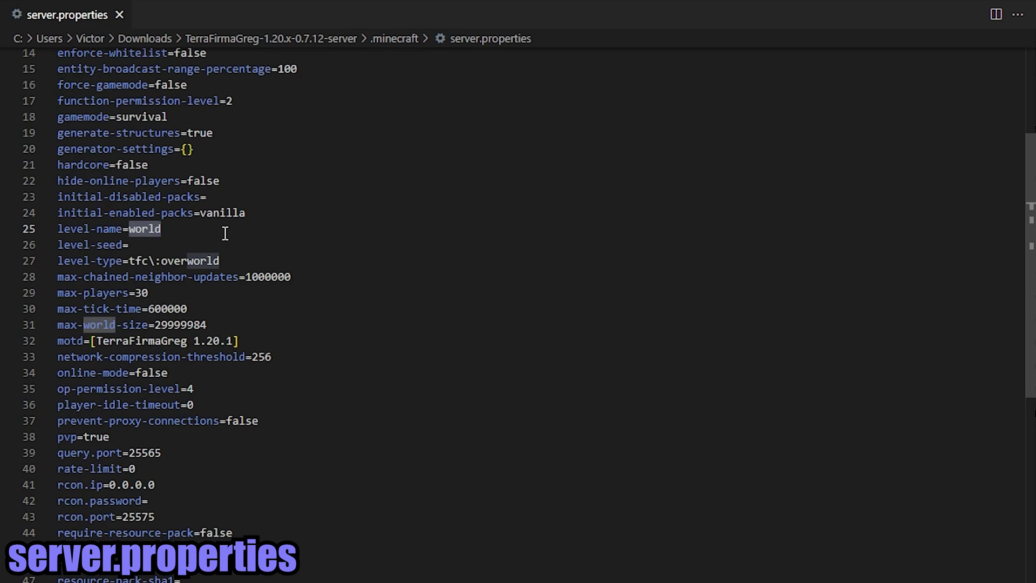
{"action": "key", "text": "alt+Tab"}
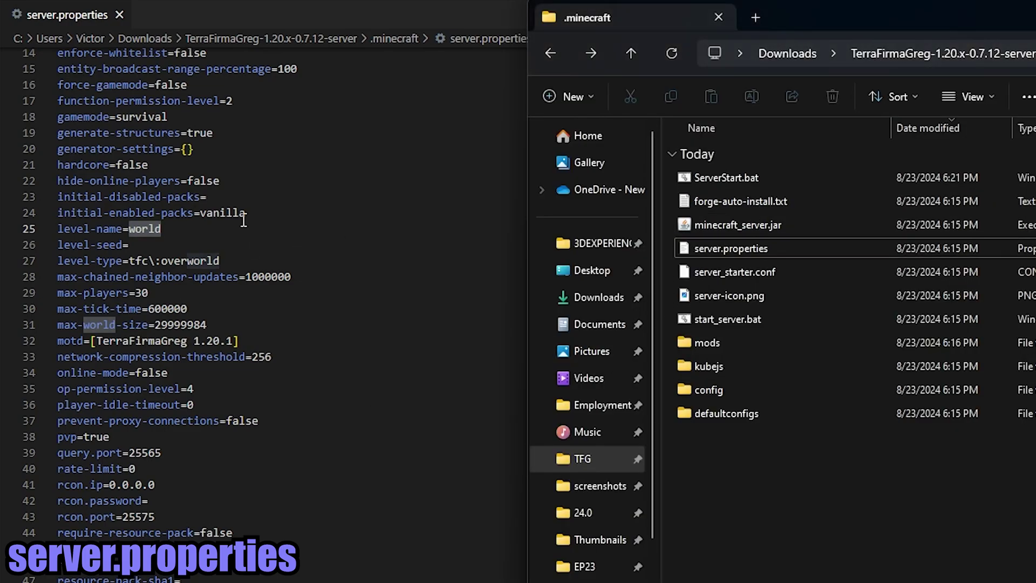
{"action": "left_click", "coordinate": [191, 229]}
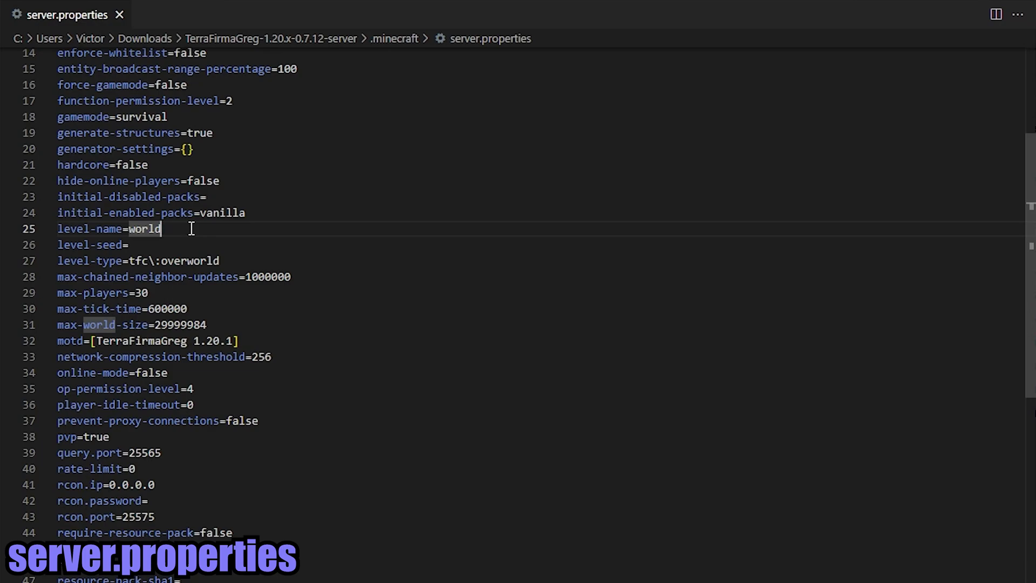
{"action": "type", "text": "1"}
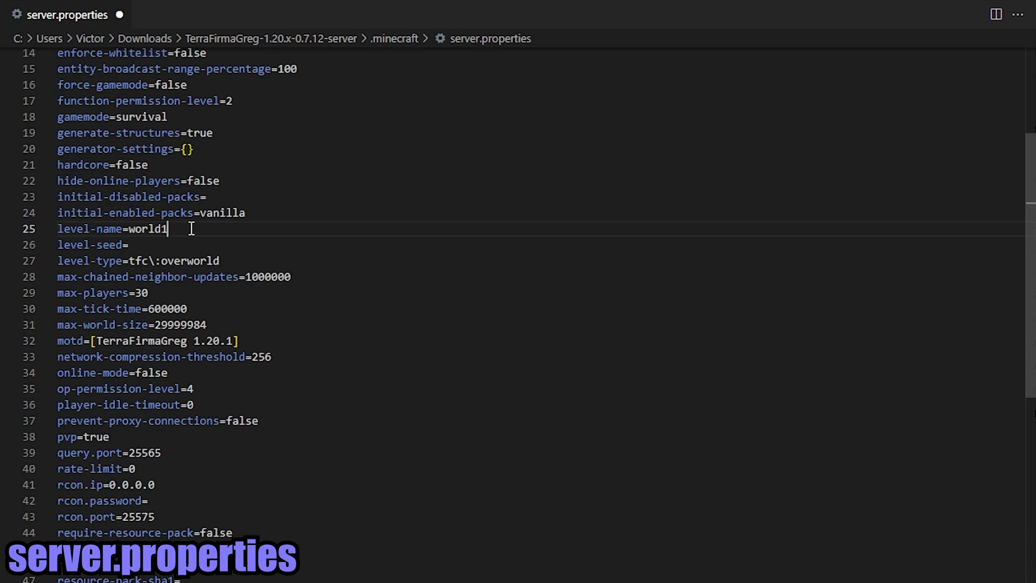
{"action": "key", "text": "BackSpace"}
{"action": "type", "text": "2"}
{"action": "key", "text": "BackSpace"}
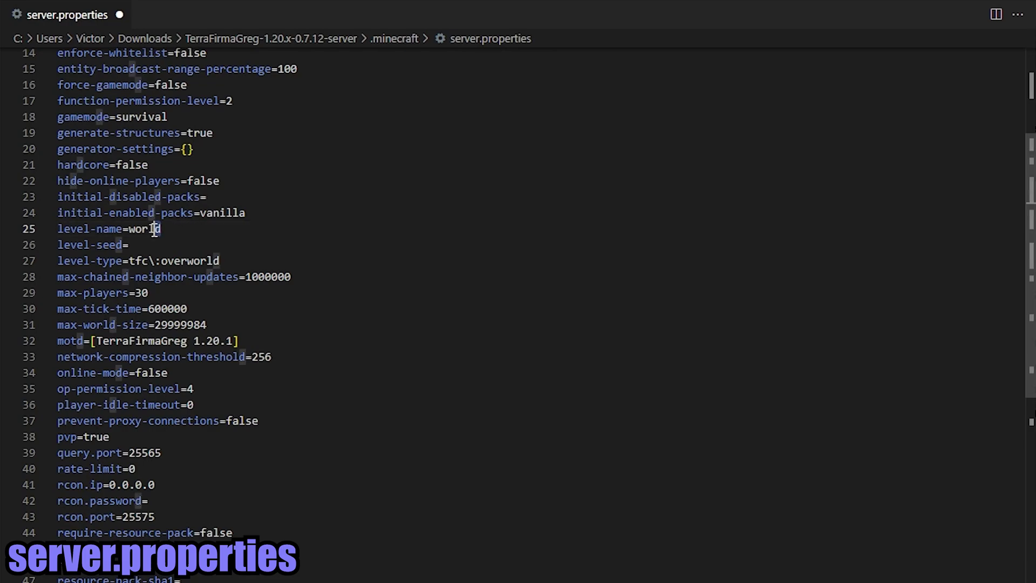
{"action": "double_click", "coordinate": [145, 229]}
{"action": "left_click", "coordinate": [176, 246]}
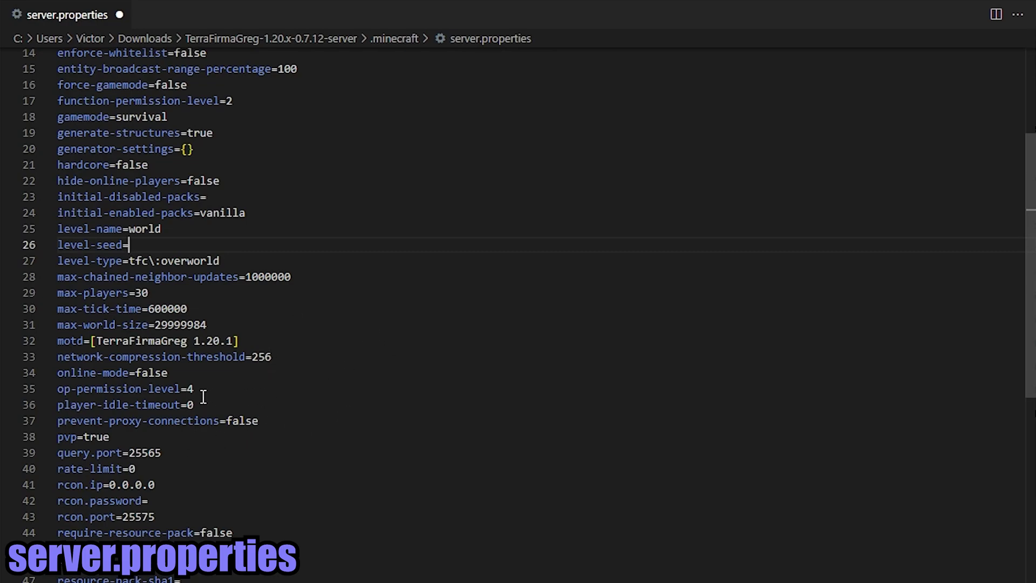
- Replace online-mode=false with online-mode=true on line 34, dismissing the autocomplete popup
{"action": "left_click", "coordinate": [32, 374]}
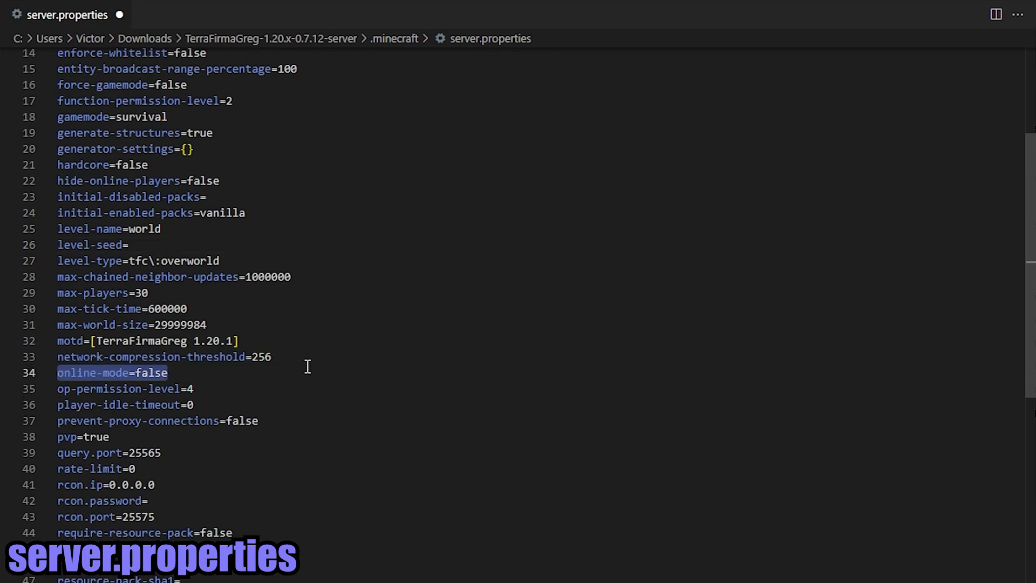
{"action": "scroll", "coordinate": [307, 365], "scroll_direction": "down", "scroll_amount": 1}
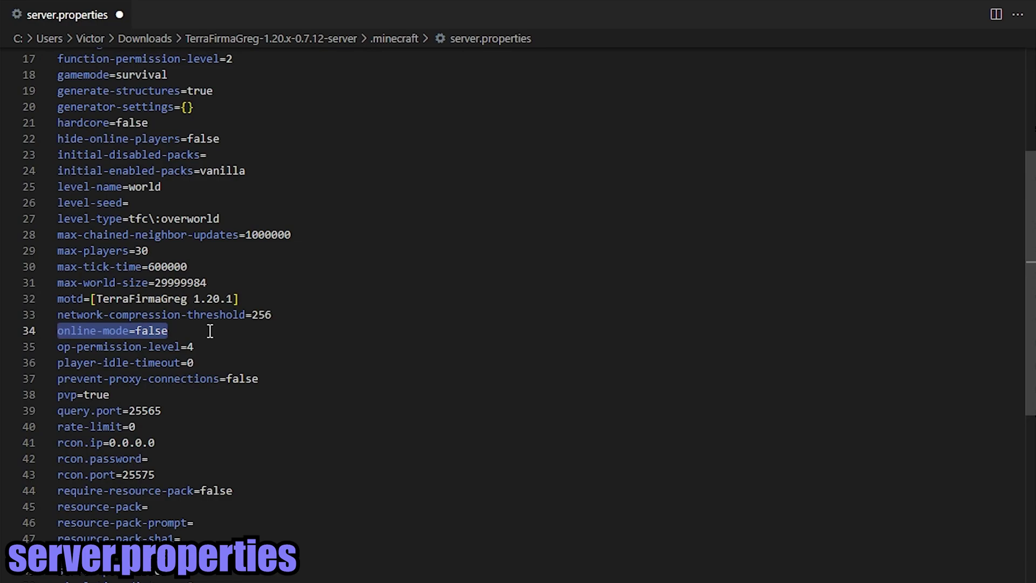
{"action": "key", "text": "Down"}
{"action": "key", "text": "Up"}
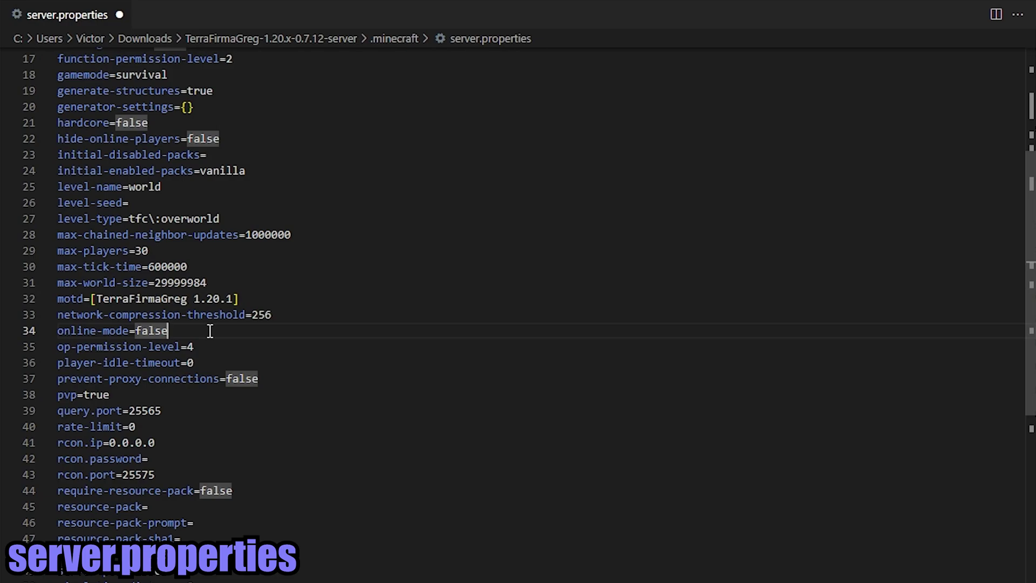
{"action": "key", "text": "ctrl+BackSpace"}
{"action": "type", "text": "true"}
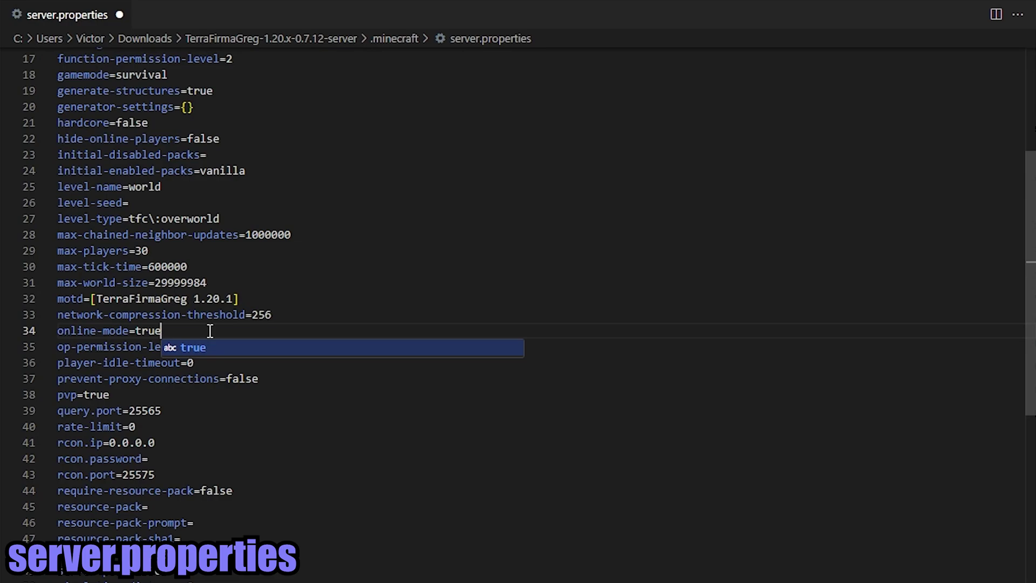
{"action": "key", "text": "Escape"}
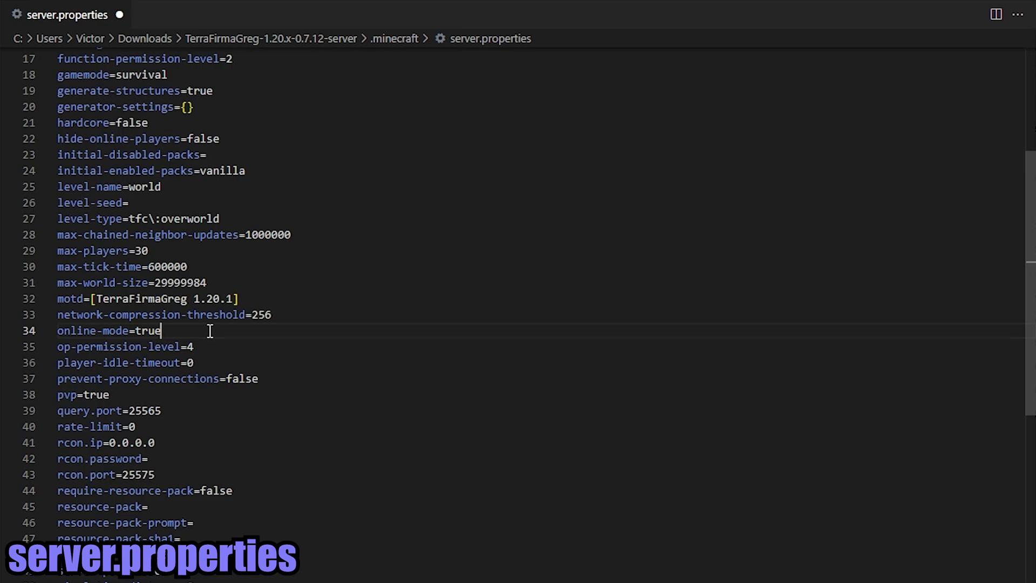
{"action": "double_click", "coordinate": [210, 330]}
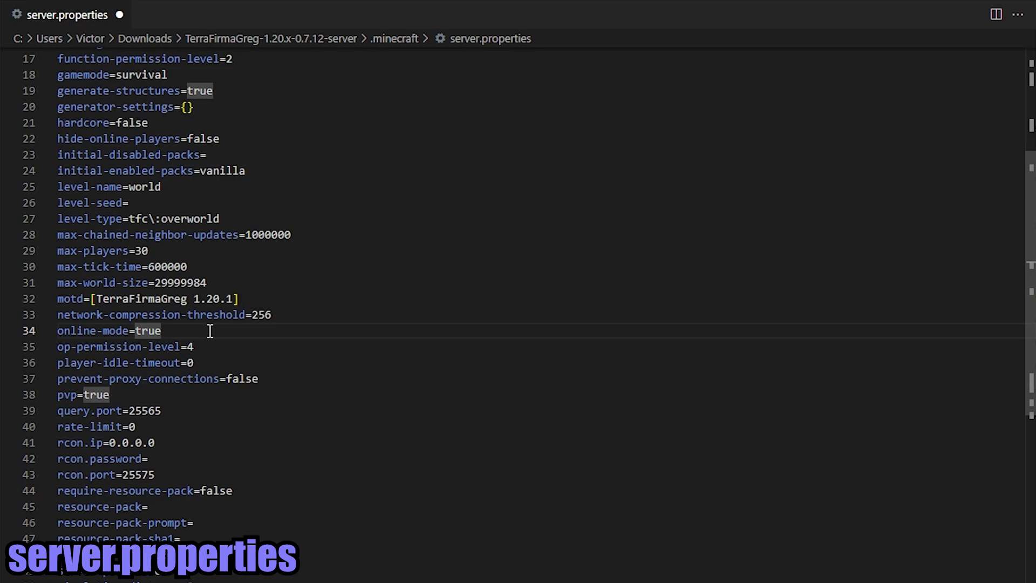
{"action": "key", "text": "Down"}
{"action": "key", "text": "Down"}
{"action": "key", "text": "Down"}
{"action": "key", "text": "Down"}
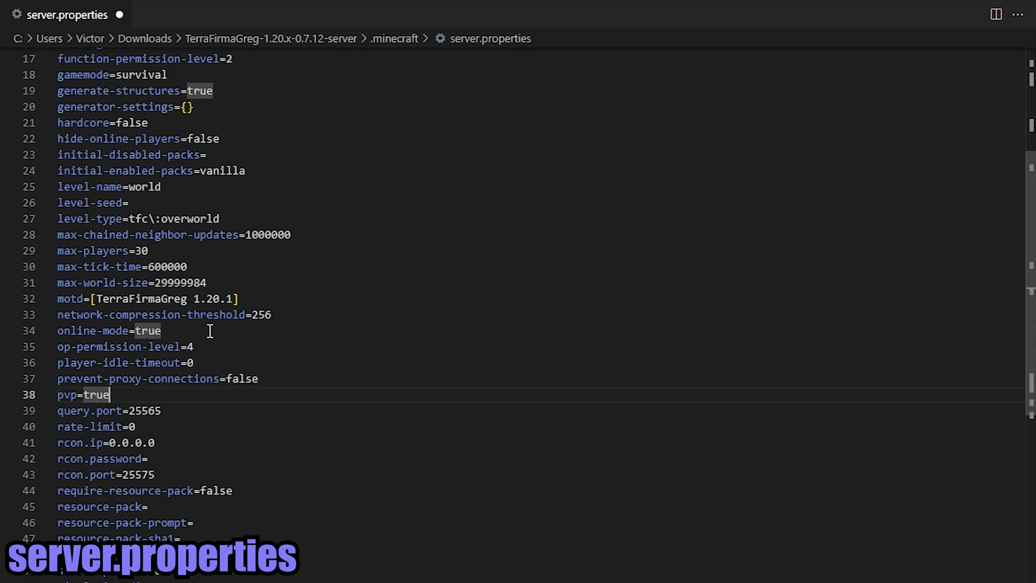
- Change pvp=true to pvp=false, leaving simulation-distance=8 unchanged
{"action": "key", "text": "BackSpace"}
{"action": "key", "text": "BackSpace"}
{"action": "key", "text": "BackSpace"}
{"action": "key", "text": "BackSpace"}
{"action": "type", "text": "false"}
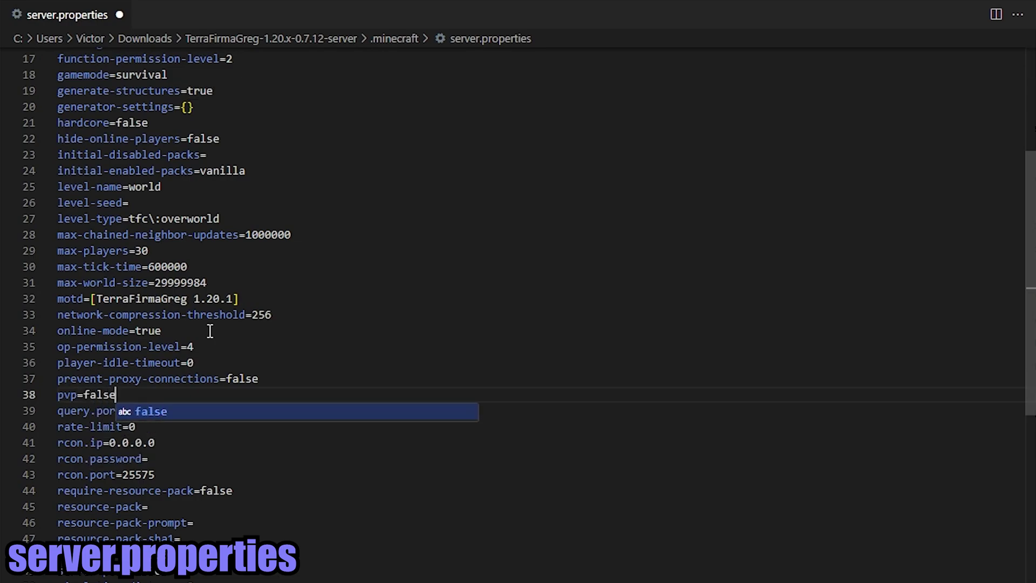
{"action": "key", "text": "Escape"}
{"action": "key", "text": "Down"}
{"action": "key", "text": "Down"}
{"action": "key", "text": "Down"}
{"action": "key", "text": "Down"}
{"action": "key", "text": "Down"}
{"action": "key", "text": "Down"}
{"action": "key", "text": "Down"}
{"action": "key", "text": "End"}
{"action": "scroll", "coordinate": [300, 393], "scroll_direction": "down", "scroll_amount": 2}
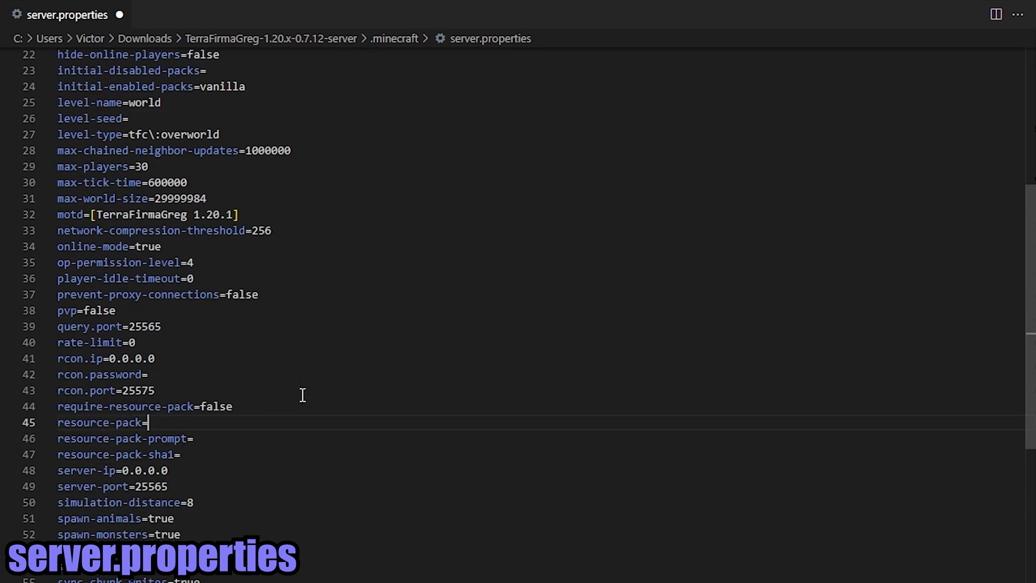
{"action": "left_click", "coordinate": [209, 503]}
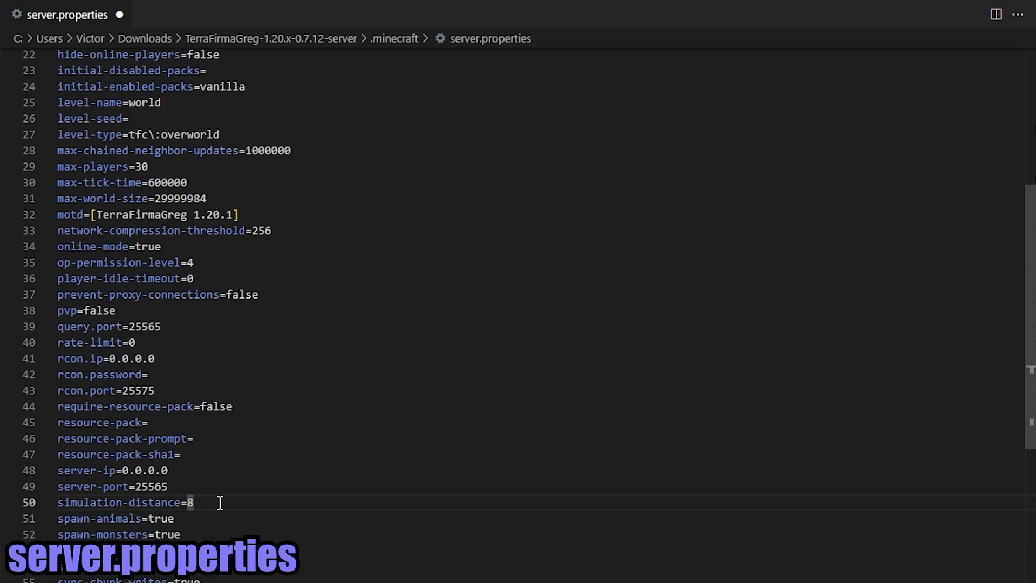
{"action": "key", "text": "Down"}
{"action": "key", "text": "Down"}
{"action": "key", "text": "Up"}
{"action": "key", "text": "Up"}
- Change spawn-protection from 16 to 0 and view-distance from 8 to 16
{"action": "key", "text": "Down"}
{"action": "key", "text": "Down"}
{"action": "key", "text": "Down"}
{"action": "key", "text": "Down"}
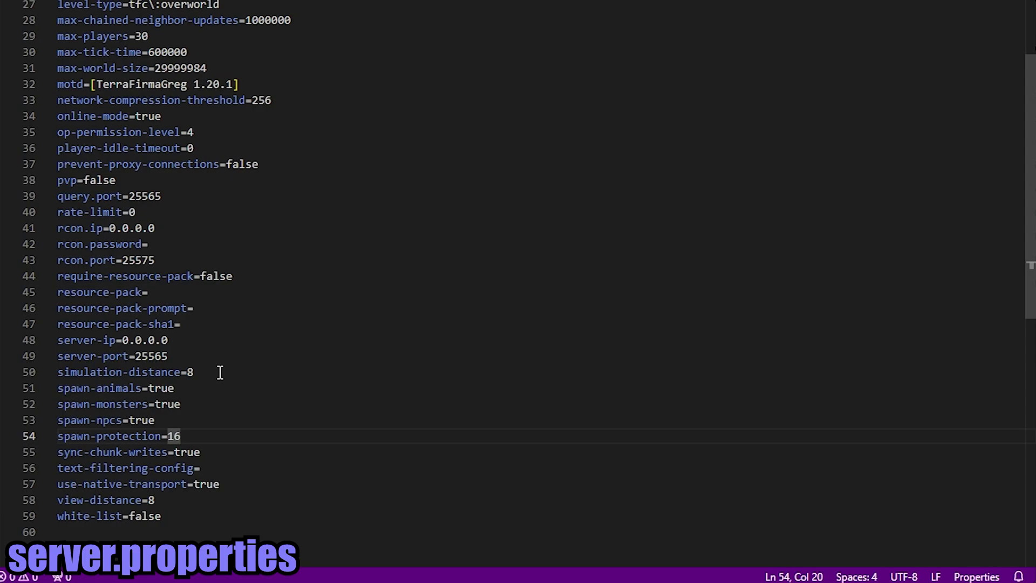
{"action": "key", "text": "BackSpace"}
{"action": "key", "text": "BackSpace"}
{"action": "type", "text": "0"}
{"action": "key", "text": "Down"}
{"action": "key", "text": "Down"}
{"action": "key", "text": "Down"}
{"action": "key", "text": "Down"}
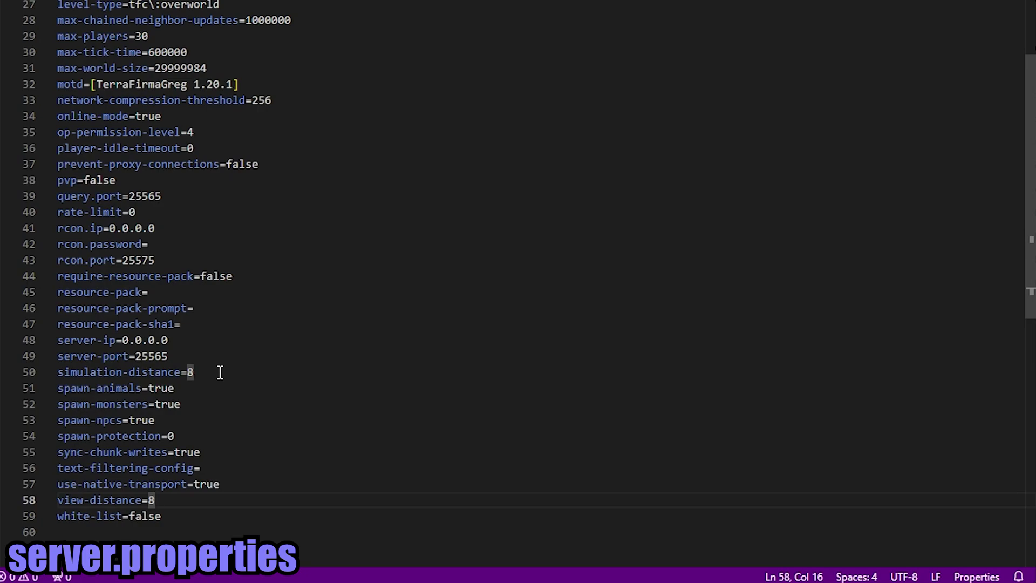
{"action": "key", "text": "BackSpace"}
{"action": "type", "text": "12"}
{"action": "key", "text": "BackSpace"}
{"action": "type", "text": "6"}
{"action": "key", "text": "BackSpace"}
{"action": "key", "text": "BackSpace"}
{"action": "type", "text": "16"}
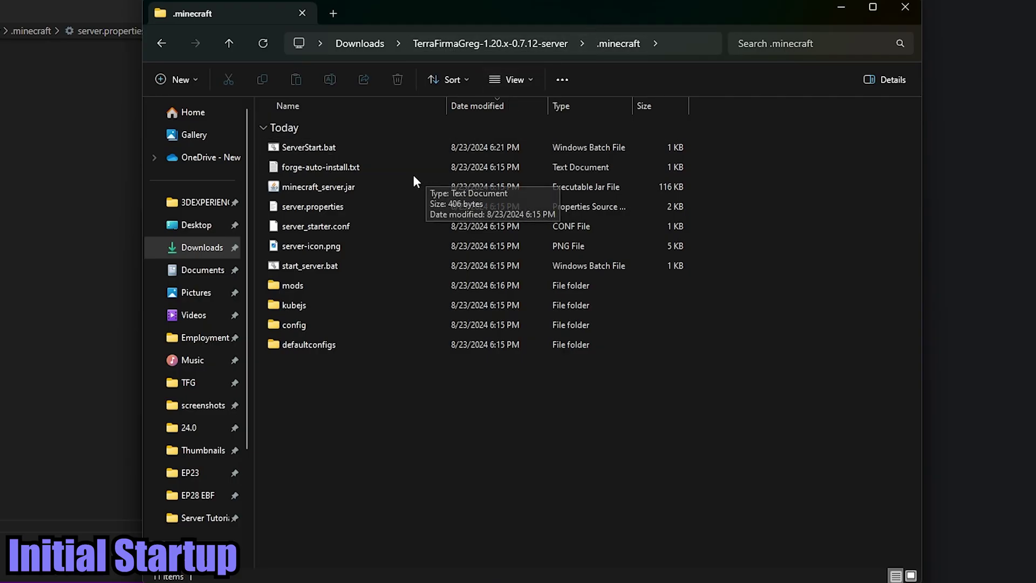
- Run ServerStart.bat from the .minecraft folder and bring its server console to the front
{"action": "left_click", "coordinate": [337, 149]}
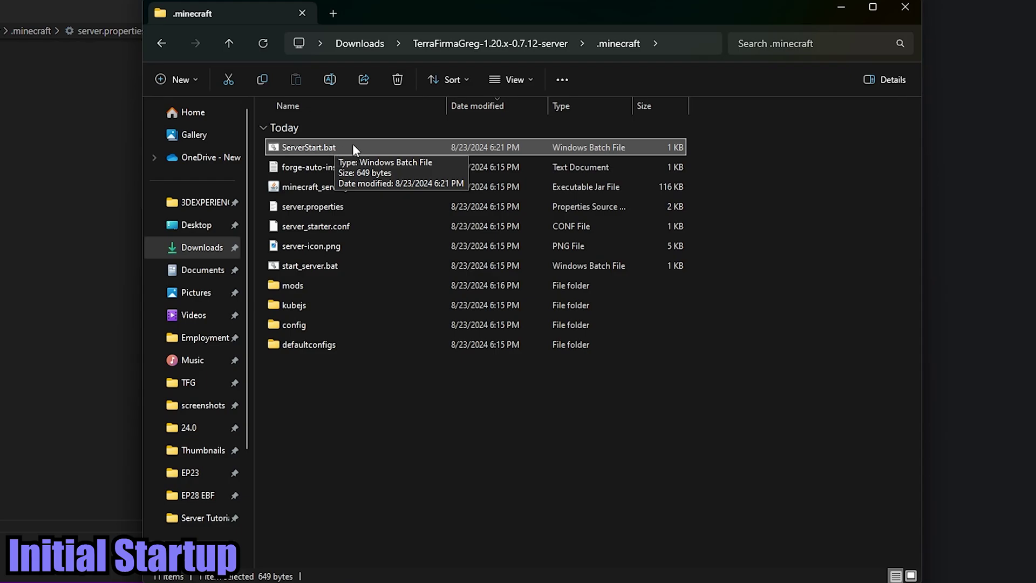
{"action": "double_click", "coordinate": [354, 148]}
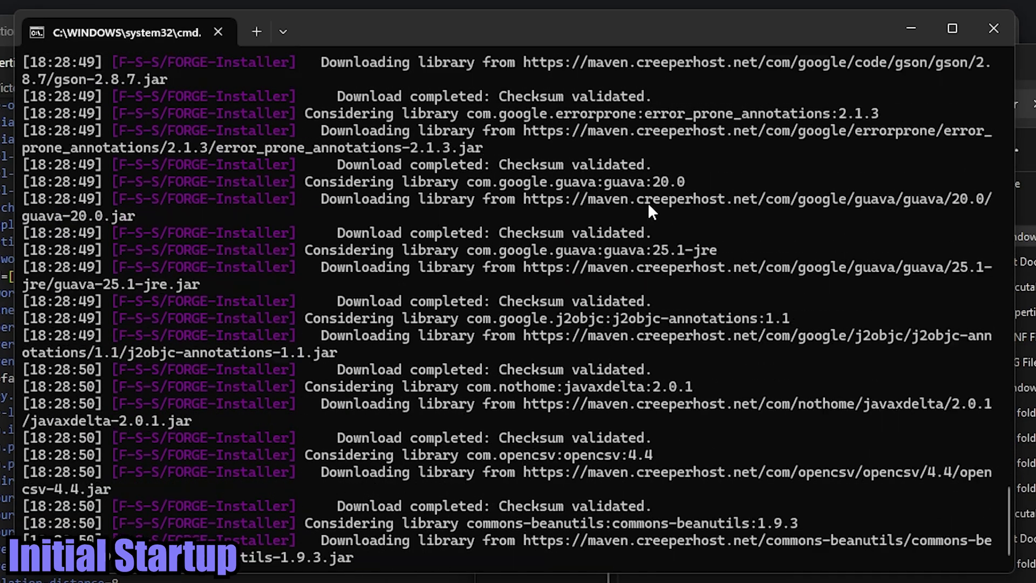
{"action": "key", "text": "alt+Tab"}
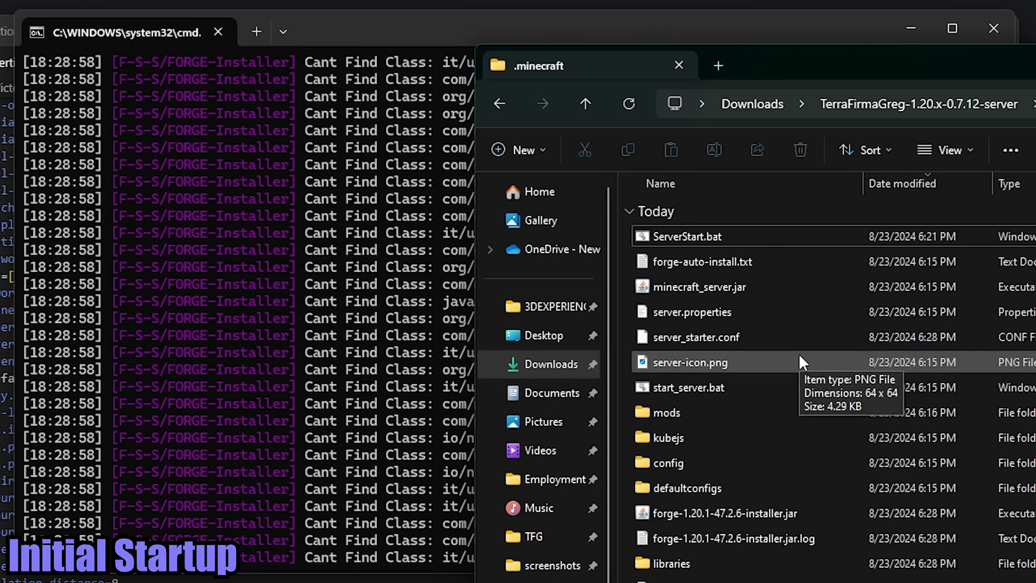
{"action": "left_click", "coordinate": [358, 329]}
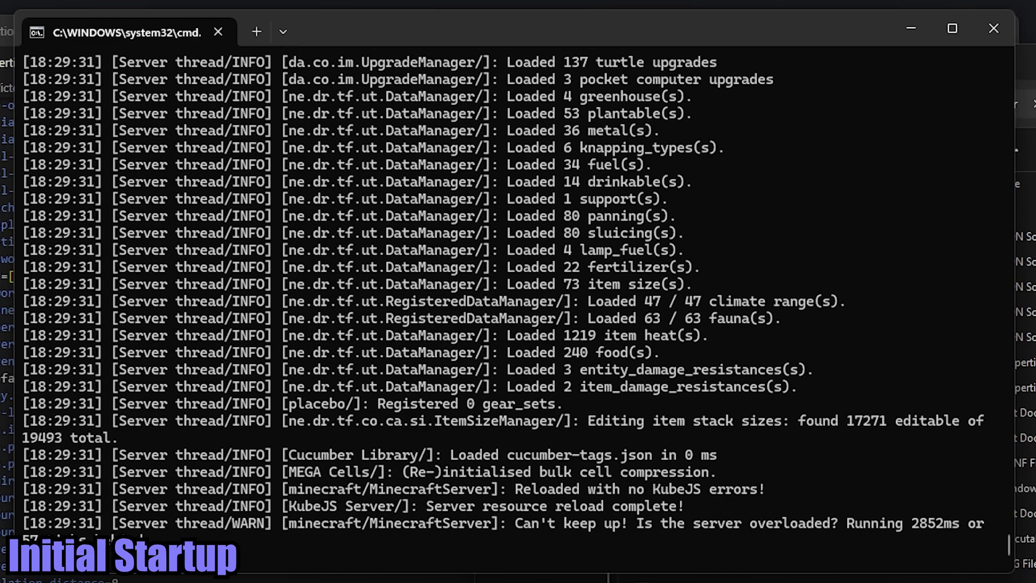
- Review the can't-keep-up warning in the log, then shut the server down with stop
{"action": "left_click_drag", "start_coordinate": [183, 539], "coordinate": [22, 522]}
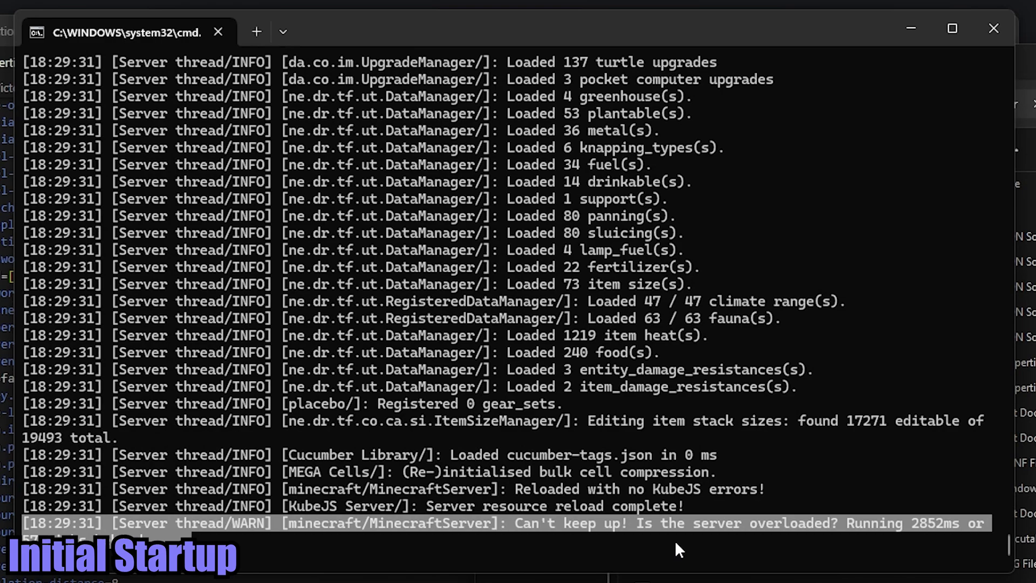
{"action": "key", "text": "ctrl+c"}
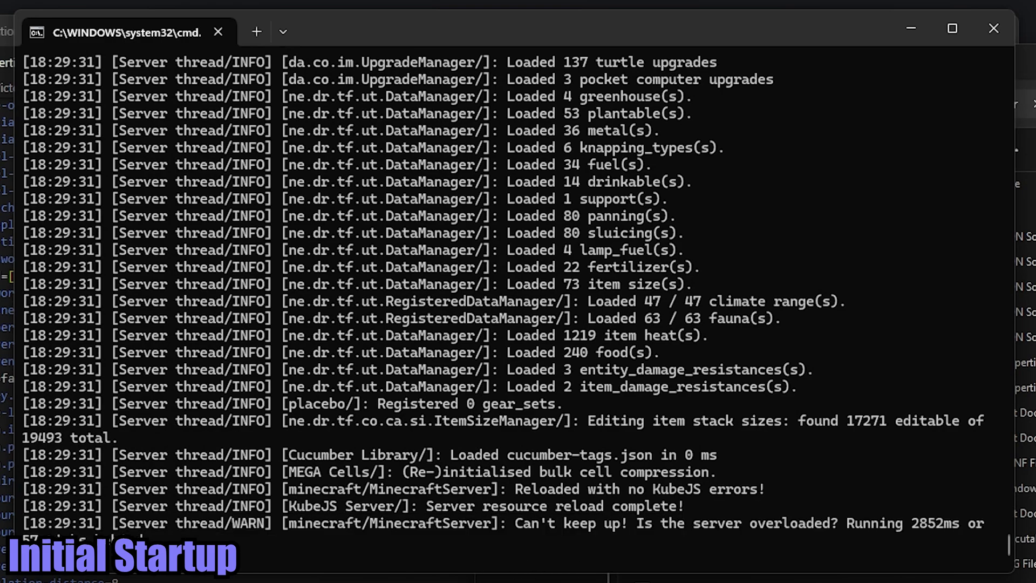
{"action": "left_click_drag", "start_coordinate": [167, 539], "coordinate": [22, 540]}
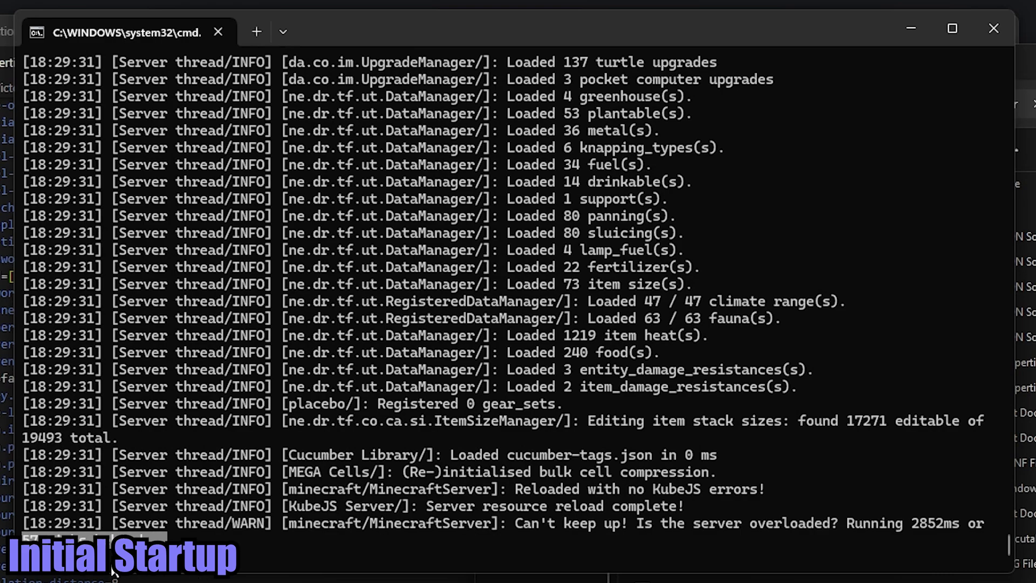
{"action": "left_click", "coordinate": [656, 493]}
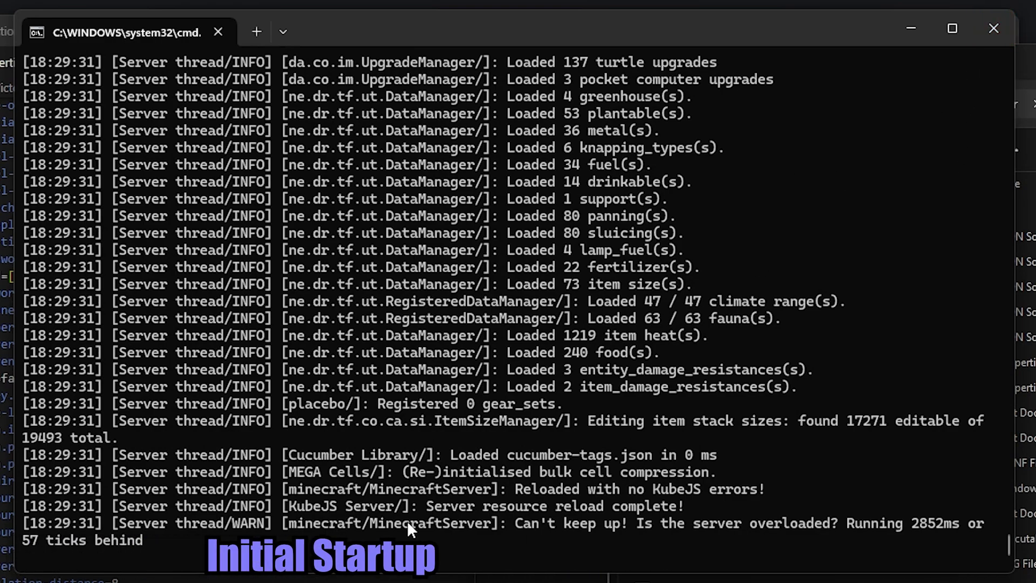
{"action": "type", "text": "stop"}
{"action": "key", "text": "Return"}
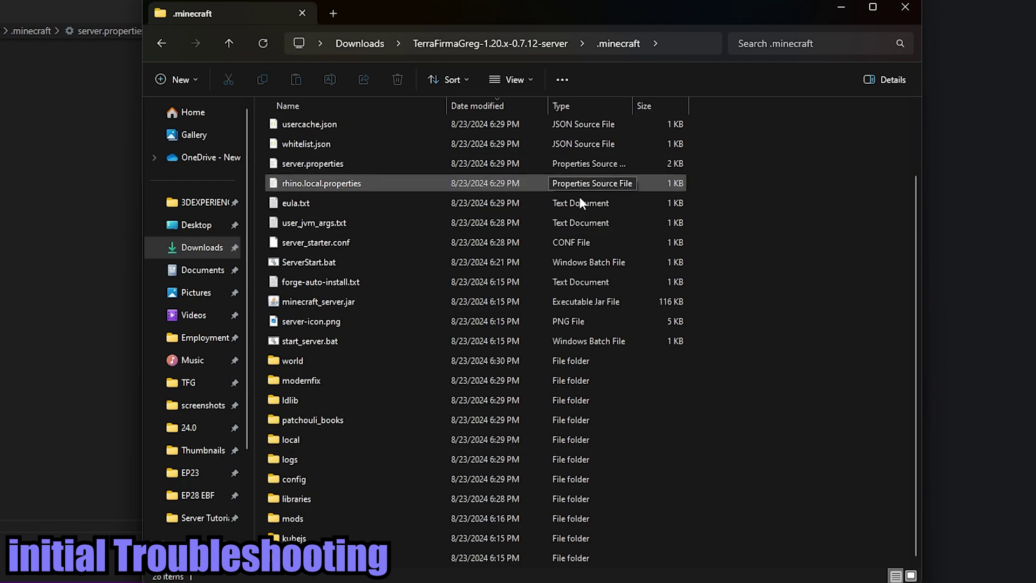
{"action": "double_click", "coordinate": [299, 458]}
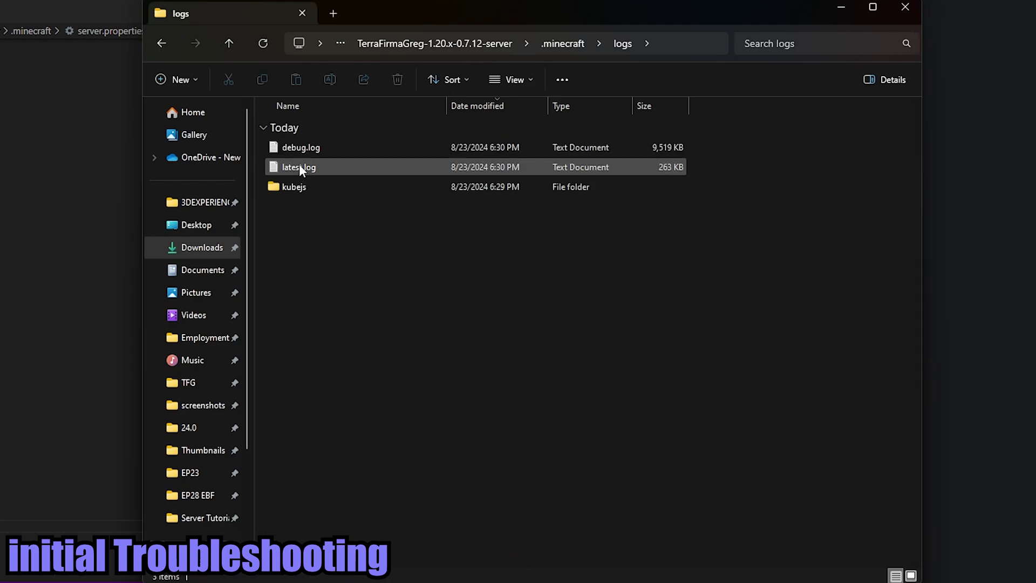
{"action": "double_click", "coordinate": [327, 170]}
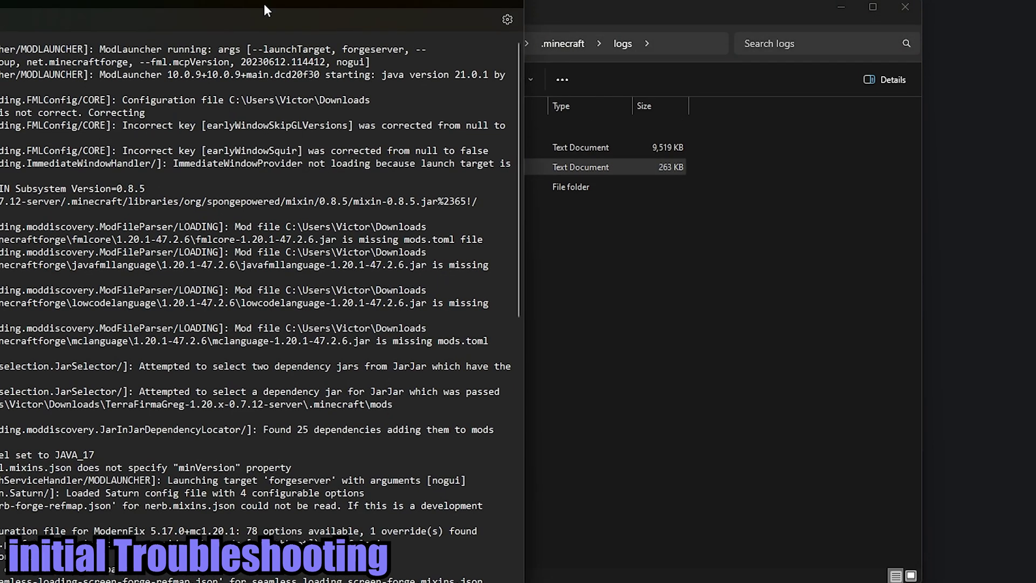
{"action": "left_click_drag", "start_coordinate": [264, 3], "coordinate": [649, 3]}
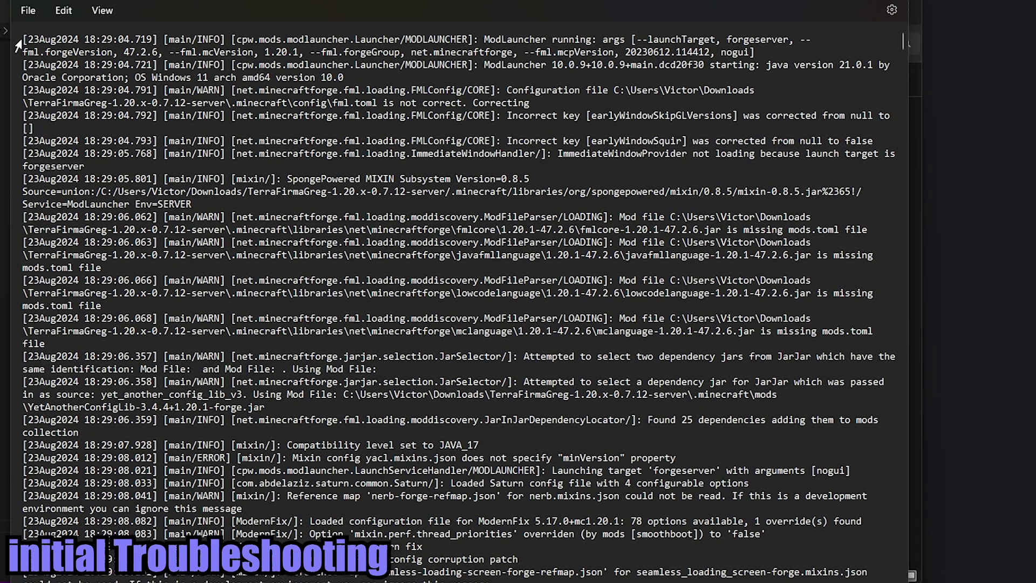
{"action": "left_click_drag", "start_coordinate": [22, 39], "coordinate": [360, 79]}
{"action": "left_click", "coordinate": [724, 67]}
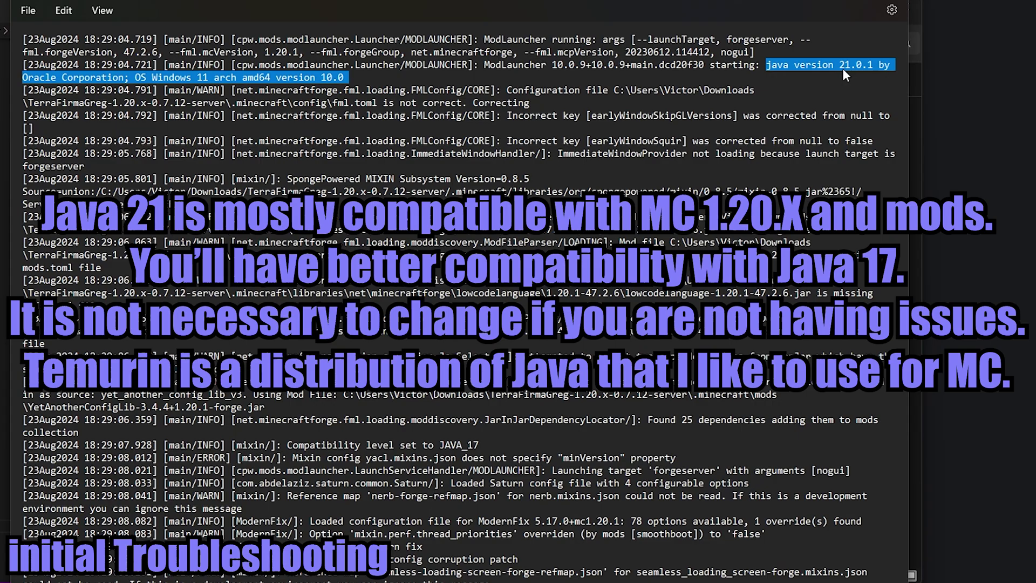
{"action": "left_click", "coordinate": [528, 75]}
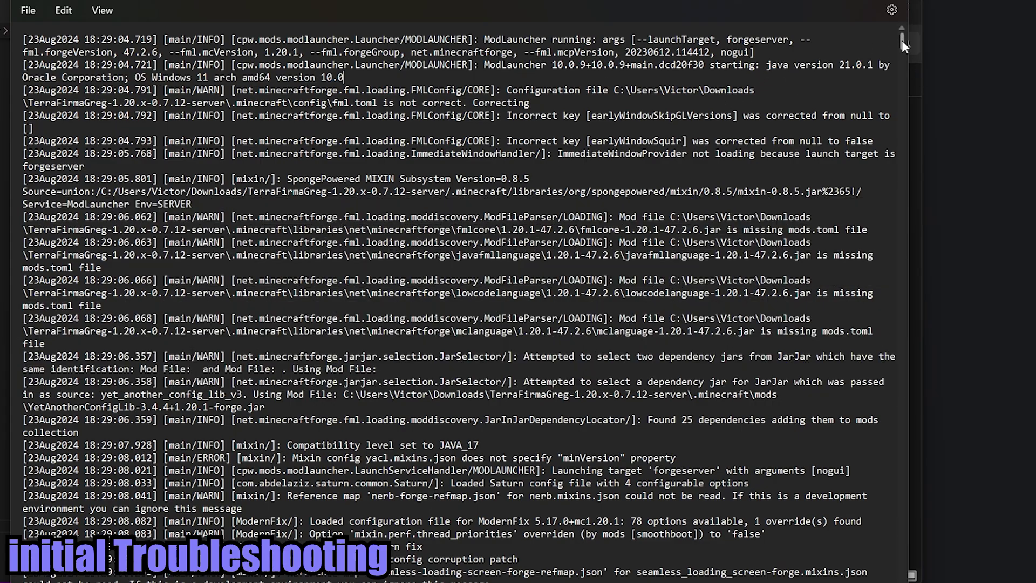
{"action": "left_click_drag", "start_coordinate": [902, 40], "coordinate": [883, 349]}
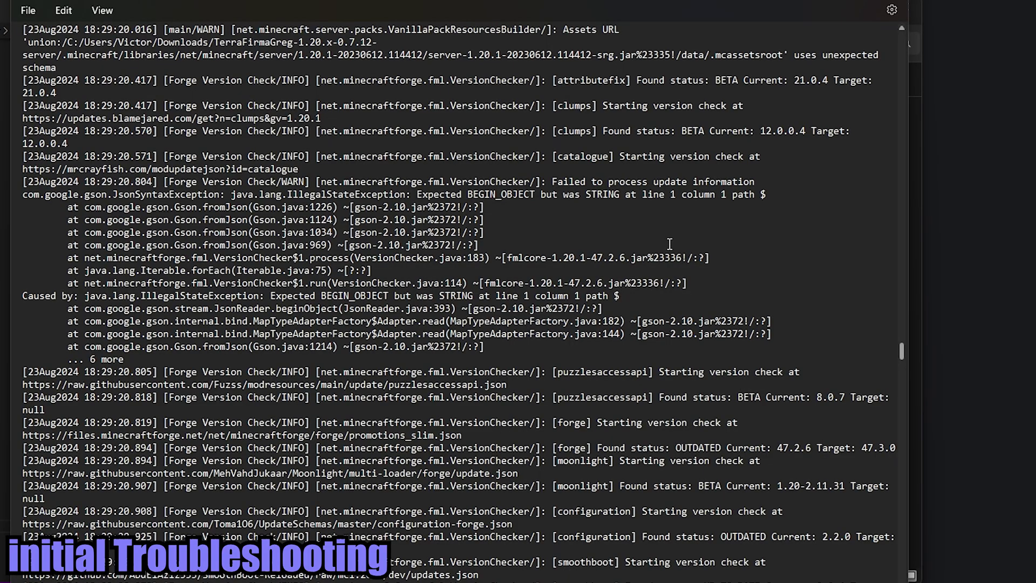
{"action": "scroll", "coordinate": [637, 325], "scroll_direction": "down", "scroll_amount": 20}
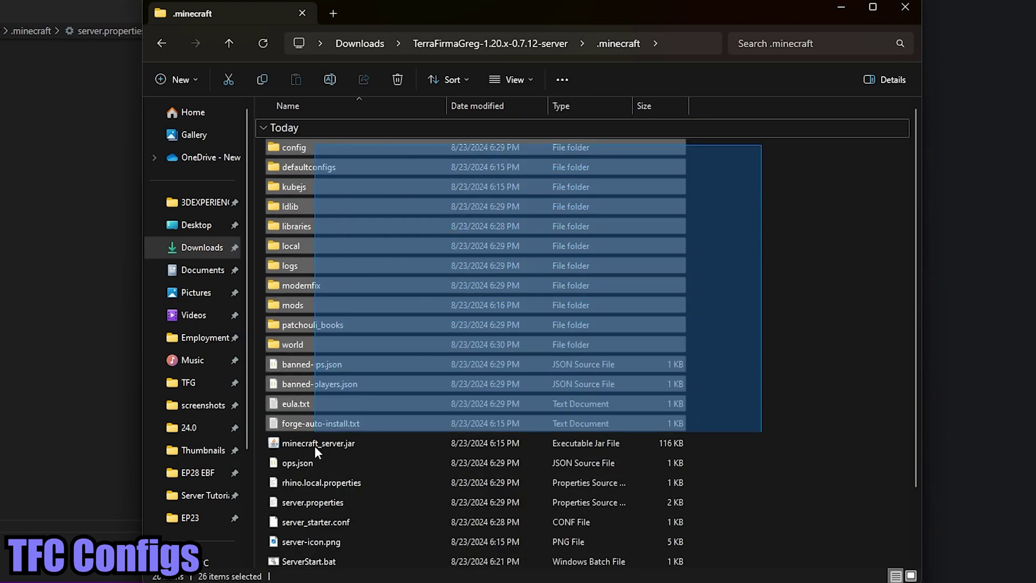
- Clear the file selections in .minecraft and open the server's config folder
{"action": "left_click_drag", "start_coordinate": [286, 513], "coordinate": [292, 540]}
{"action": "left_click", "coordinate": [460, 344]}
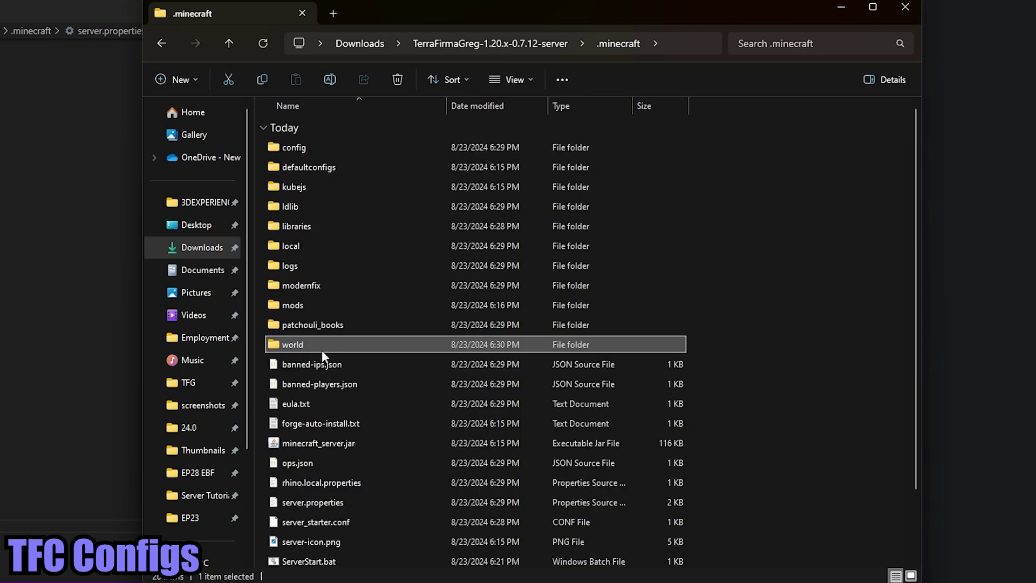
{"action": "mouse_move", "coordinate": [315, 347]}
{"action": "left_click", "coordinate": [783, 302]}
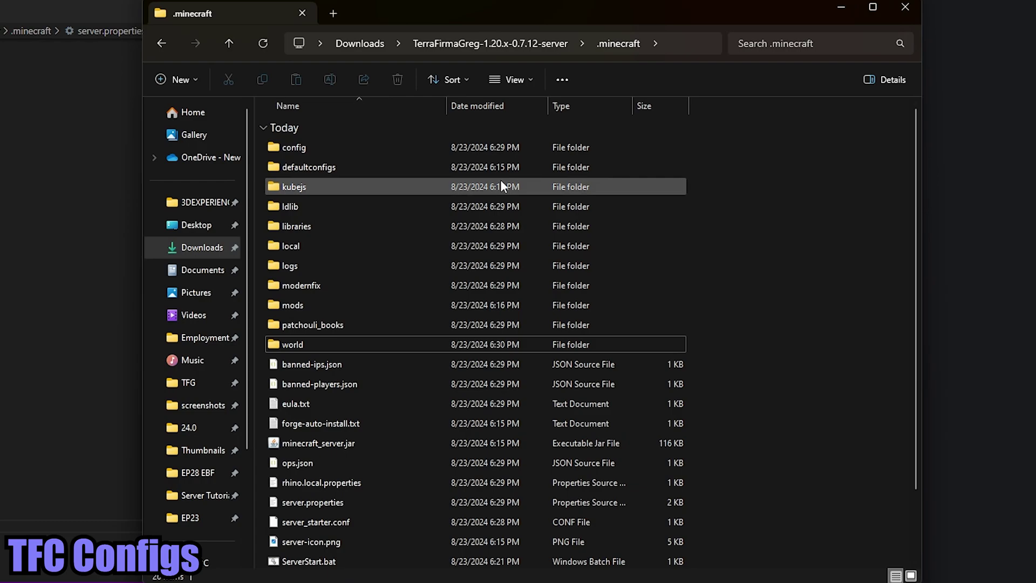
{"action": "double_click", "coordinate": [335, 147]}
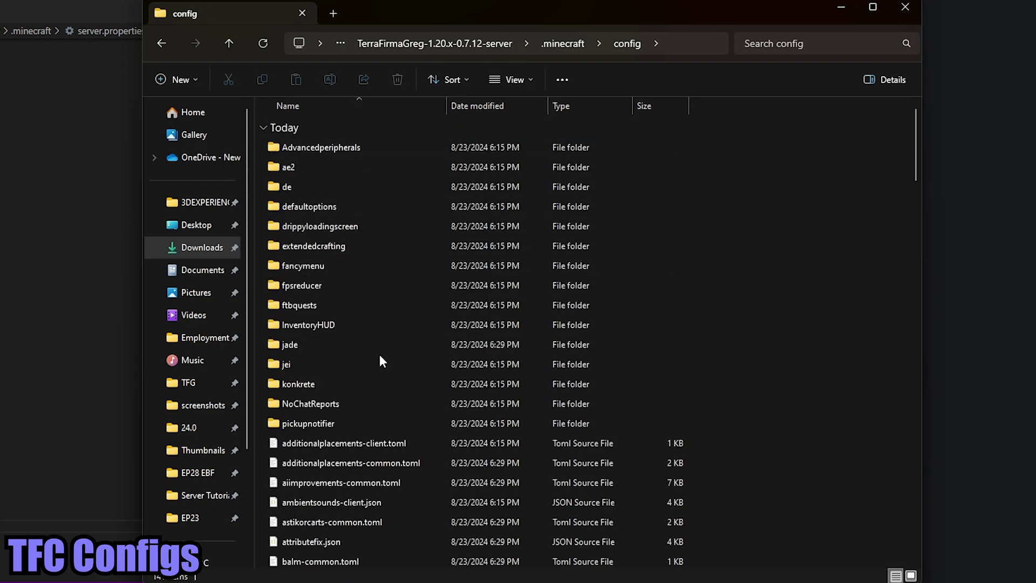
- Find tfc-common.toml in the config folder and open it in Visual Studio Code
{"action": "scroll", "coordinate": [350, 387], "scroll_direction": "down", "scroll_amount": 20}
{"action": "scroll", "coordinate": [350, 388], "scroll_direction": "down", "scroll_amount": 1}
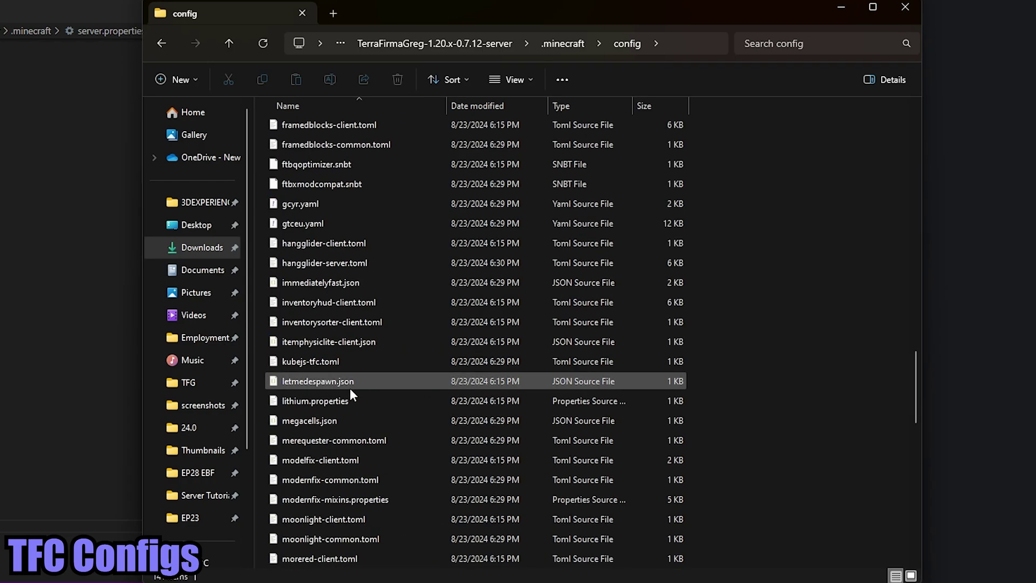
{"action": "scroll", "coordinate": [350, 393], "scroll_direction": "down", "scroll_amount": 13}
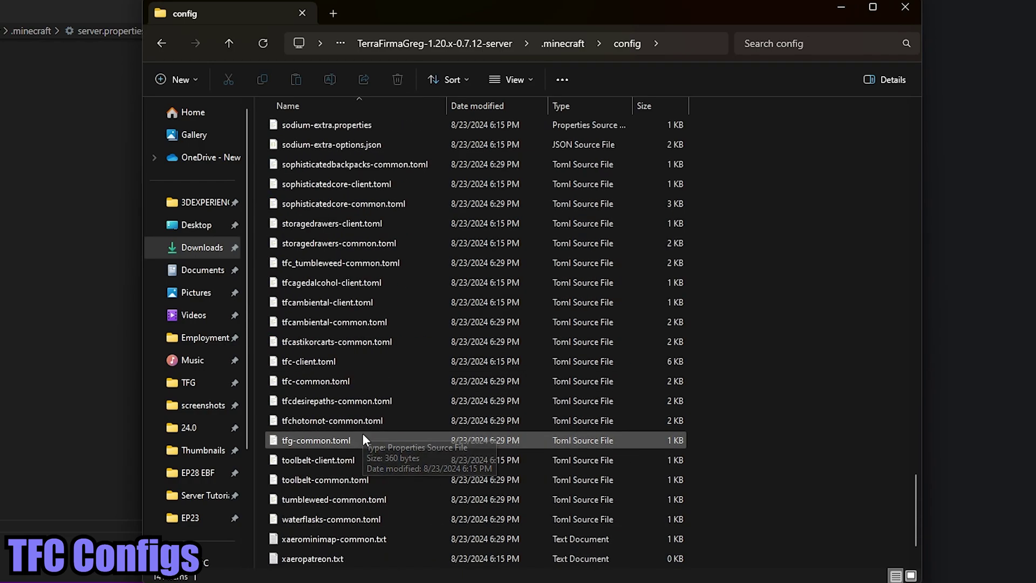
{"action": "left_click", "coordinate": [344, 361]}
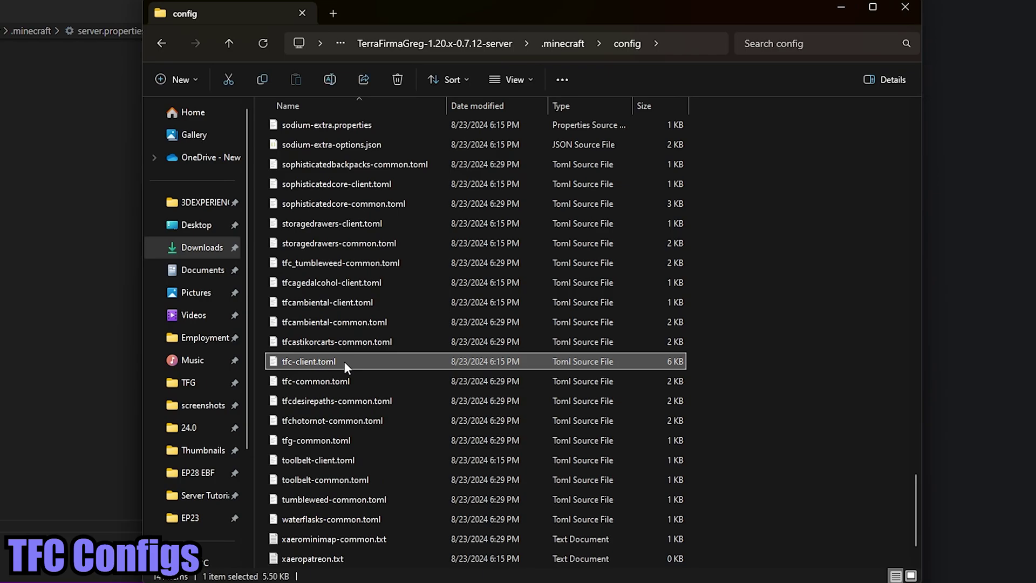
{"action": "left_click", "coordinate": [357, 381]}
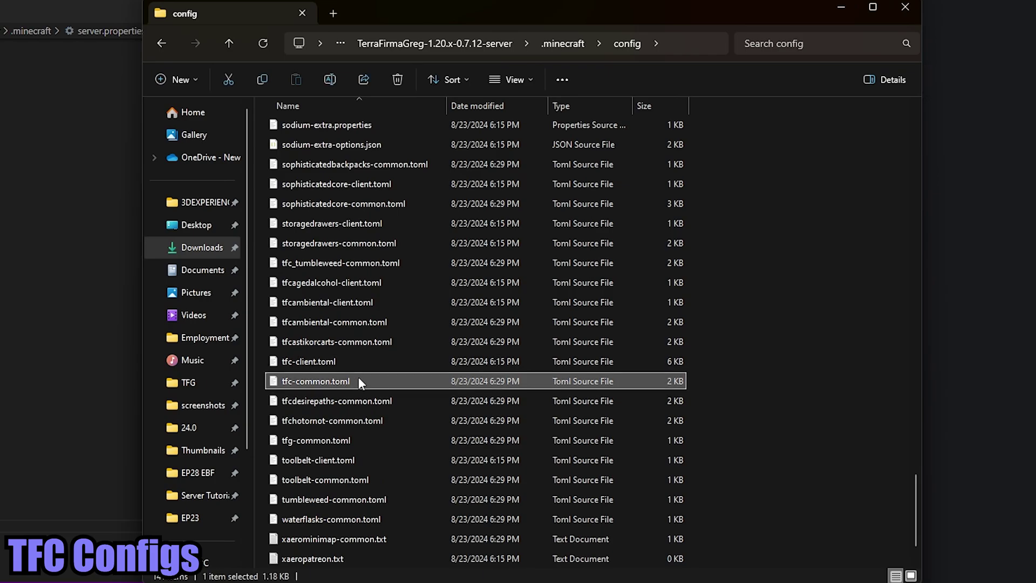
{"action": "double_click", "coordinate": [359, 381]}
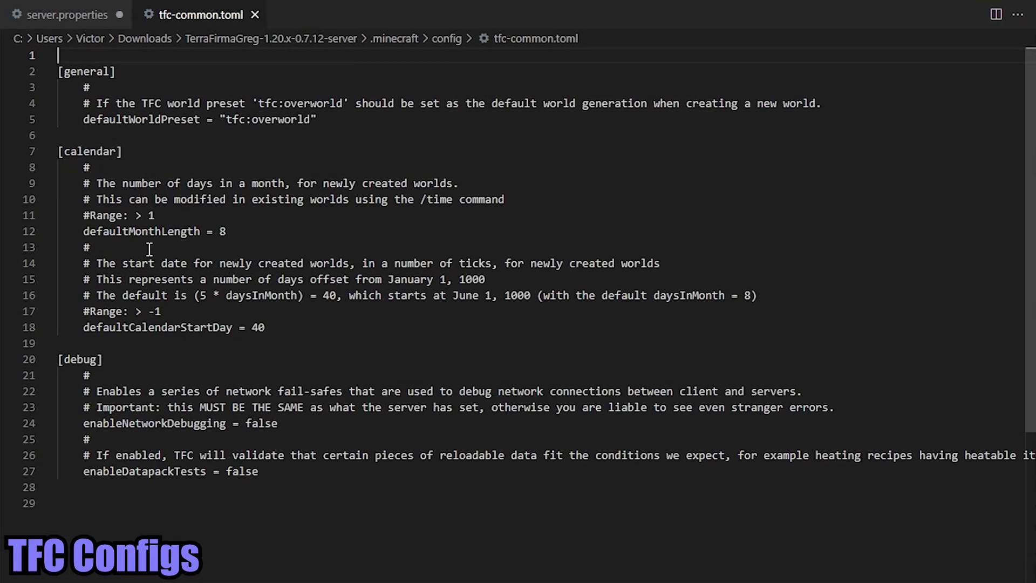
- Set defaultMonthLength to 128 and note the /time command mentioned in its comment
{"action": "left_click_drag", "start_coordinate": [227, 231], "coordinate": [34, 152]}
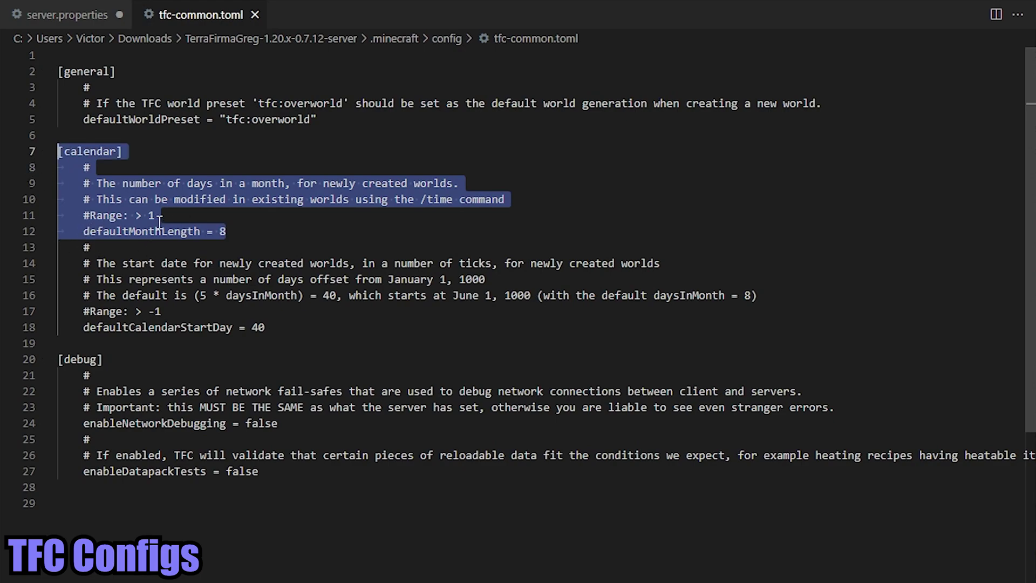
{"action": "left_click", "coordinate": [242, 231]}
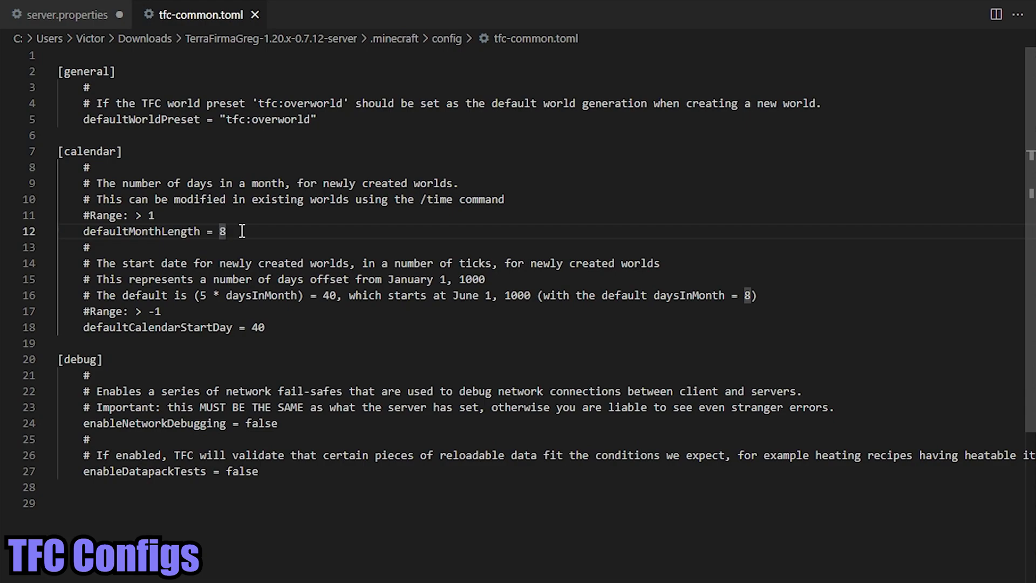
{"action": "key", "text": "BackSpace"}
{"action": "type", "text": "12"}
{"action": "key", "text": "BackSpace"}
{"action": "key", "text": "BackSpace"}
{"action": "type", "text": "30"}
{"action": "key", "text": "BackSpace"}
{"action": "key", "text": "BackSpace"}
{"action": "type", "text": "126"}
{"action": "key", "text": "BackSpace"}
{"action": "type", "text": "8"}
{"action": "left_click_drag", "start_coordinate": [454, 199], "coordinate": [420, 199]}
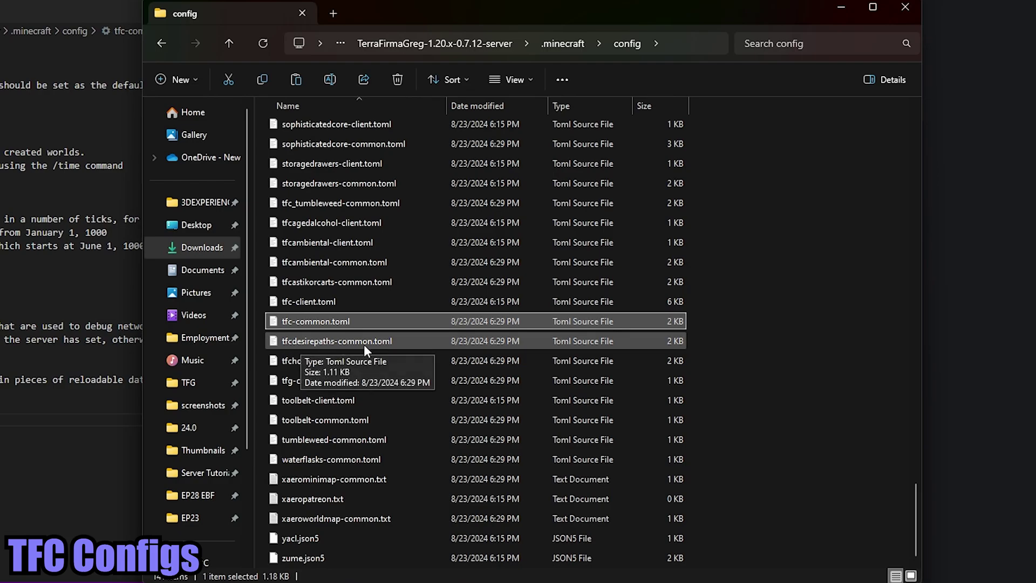
- Open tfcdesirepaths-common.toml and look over its [general] settings block
{"action": "double_click", "coordinate": [398, 344]}
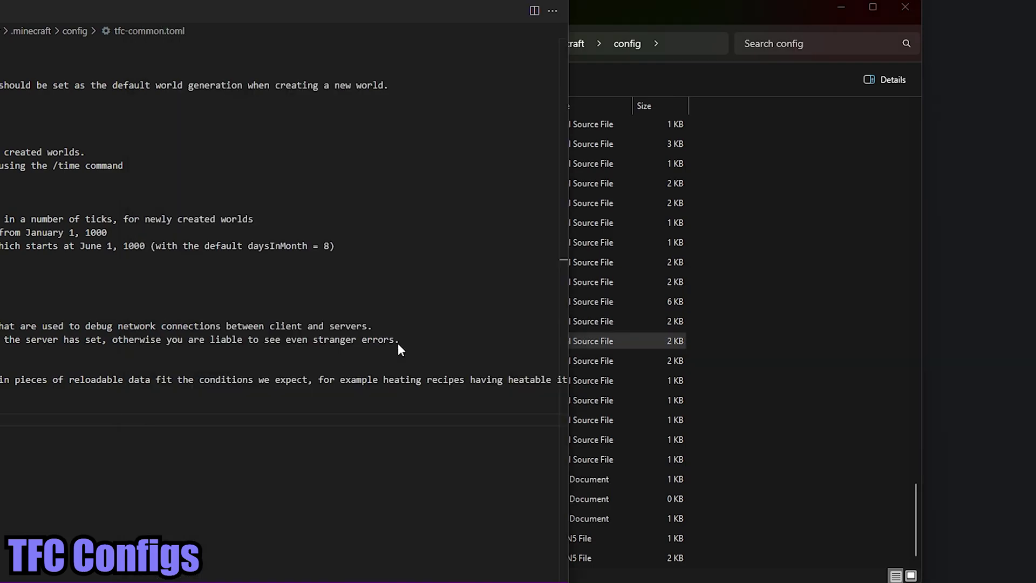
{"action": "left_click_drag", "start_coordinate": [58, 119], "coordinate": [288, 415]}
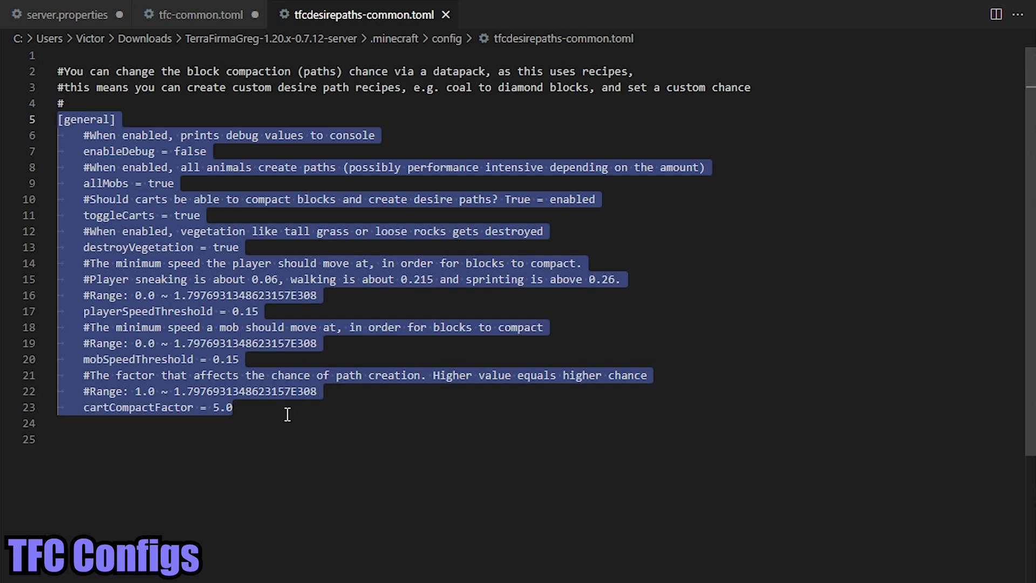
{"action": "left_click", "coordinate": [287, 414]}
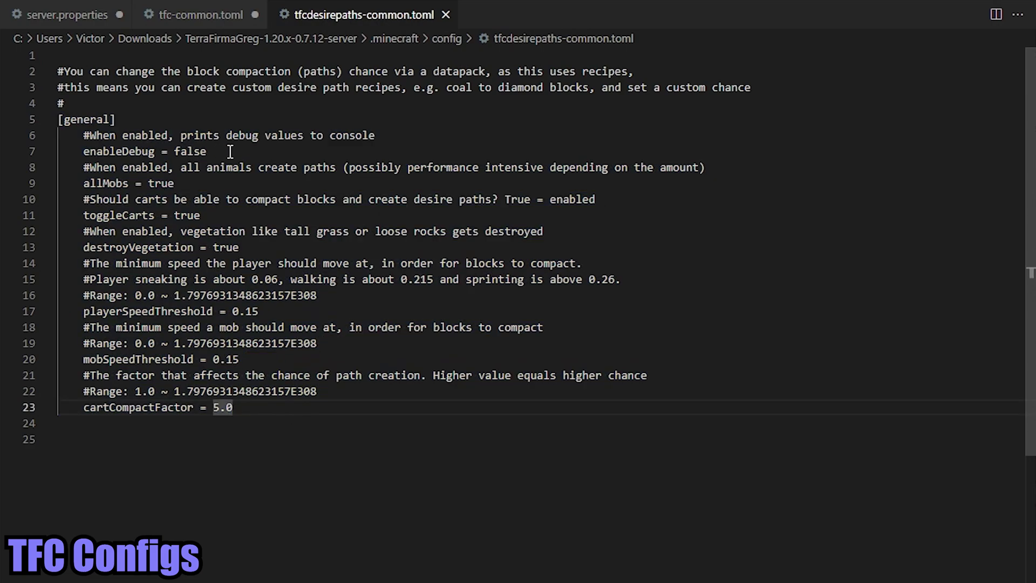
- Change destroyVegetation from true to false and save the file
{"action": "left_click", "coordinate": [225, 214]}
{"action": "left_click", "coordinate": [260, 251]}
{"action": "left_click_drag", "start_coordinate": [259, 251], "coordinate": [87, 248]}
{"action": "double_click", "coordinate": [224, 247]}
{"action": "type", "text": "false"}
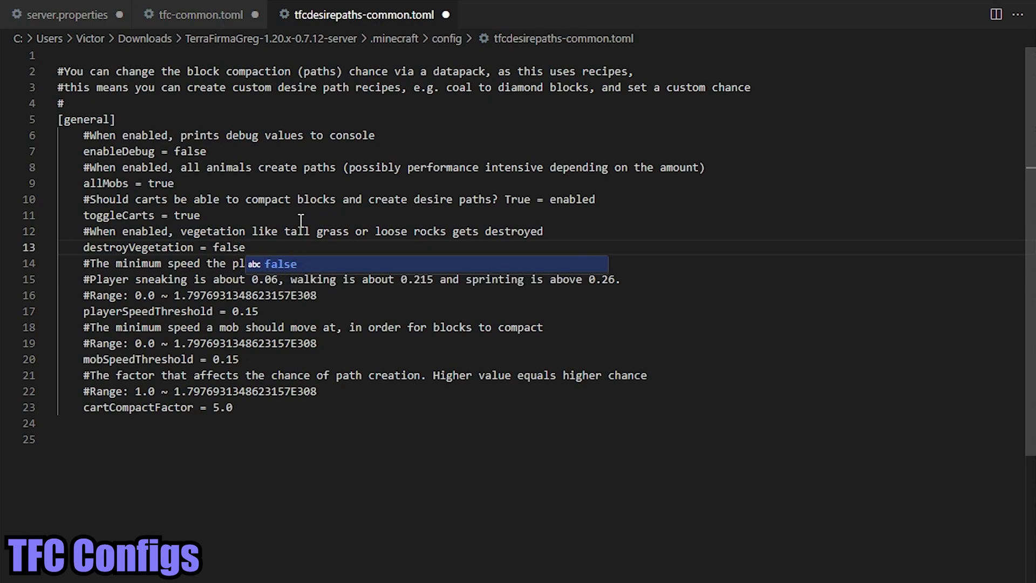
{"action": "key", "text": "Escape"}
{"action": "key", "text": "ctrl+s"}
{"action": "key", "text": "alt+Tab"}
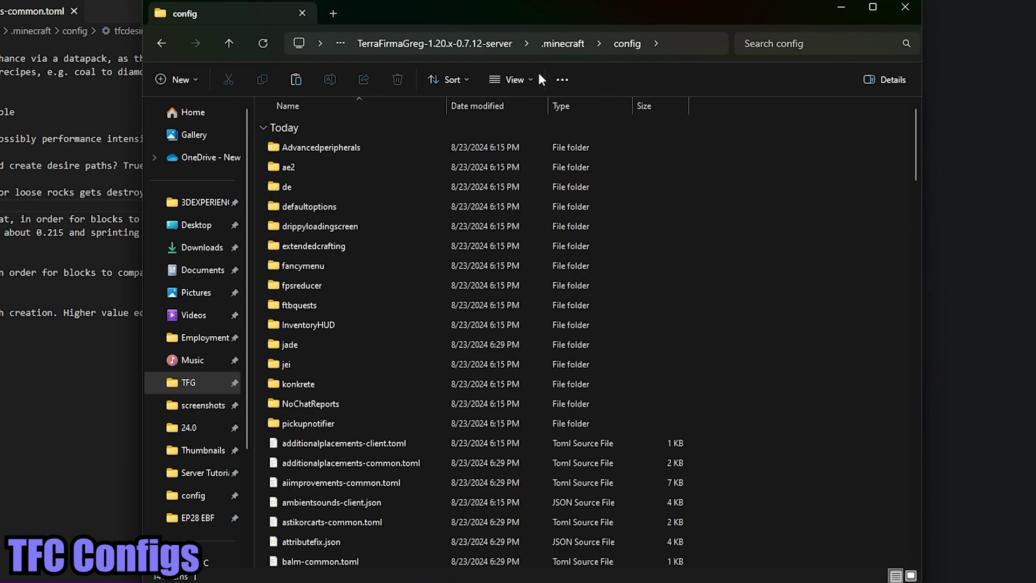
- Go to .minecraft\world\serverconfig and open tfc-server.toml in Visual Studio Code
{"action": "left_click", "coordinate": [556, 44]}
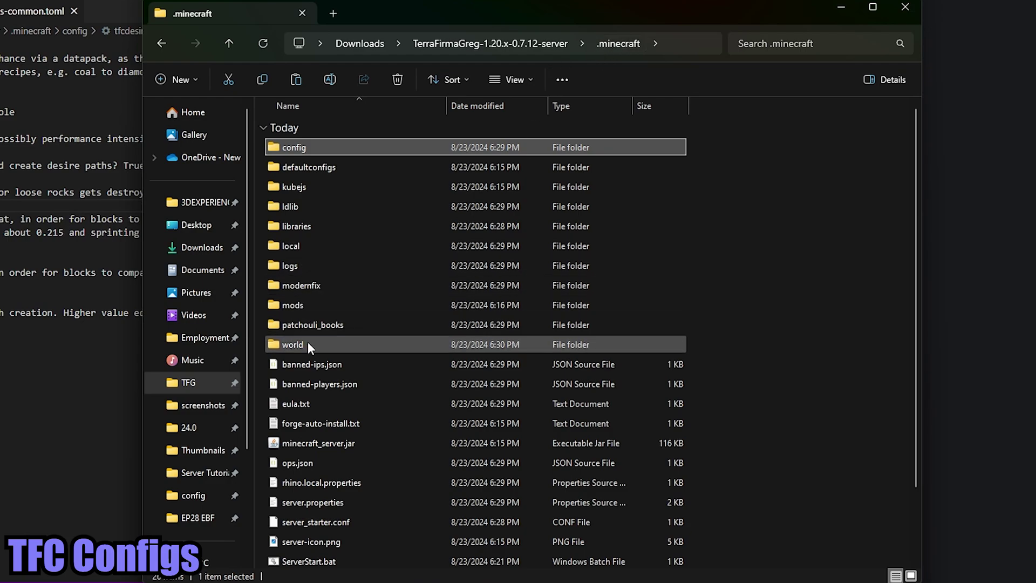
{"action": "double_click", "coordinate": [322, 343]}
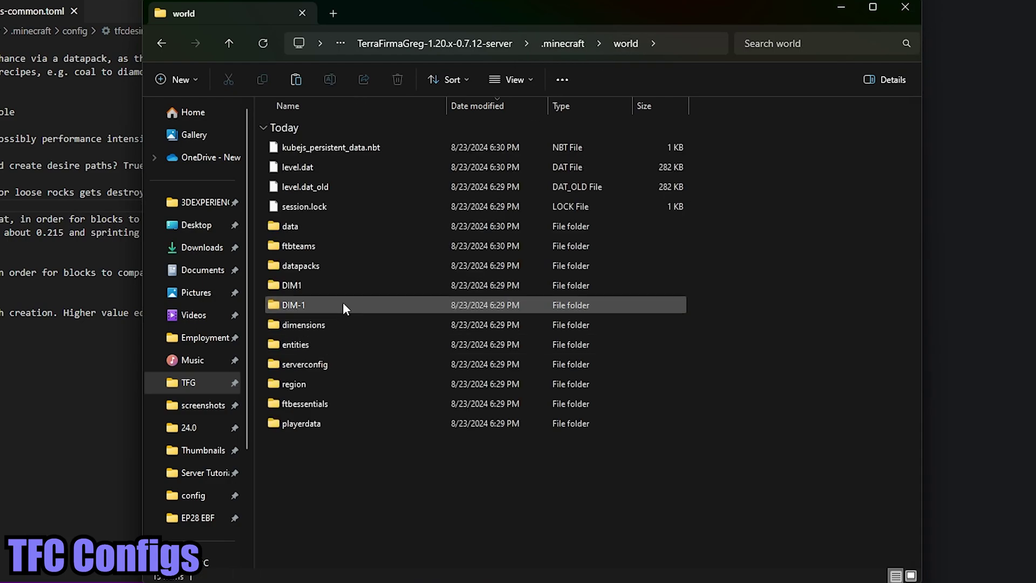
{"action": "double_click", "coordinate": [324, 364]}
{"action": "scroll", "coordinate": [594, 350], "scroll_direction": "down", "scroll_amount": 3}
{"action": "left_click", "coordinate": [378, 422]}
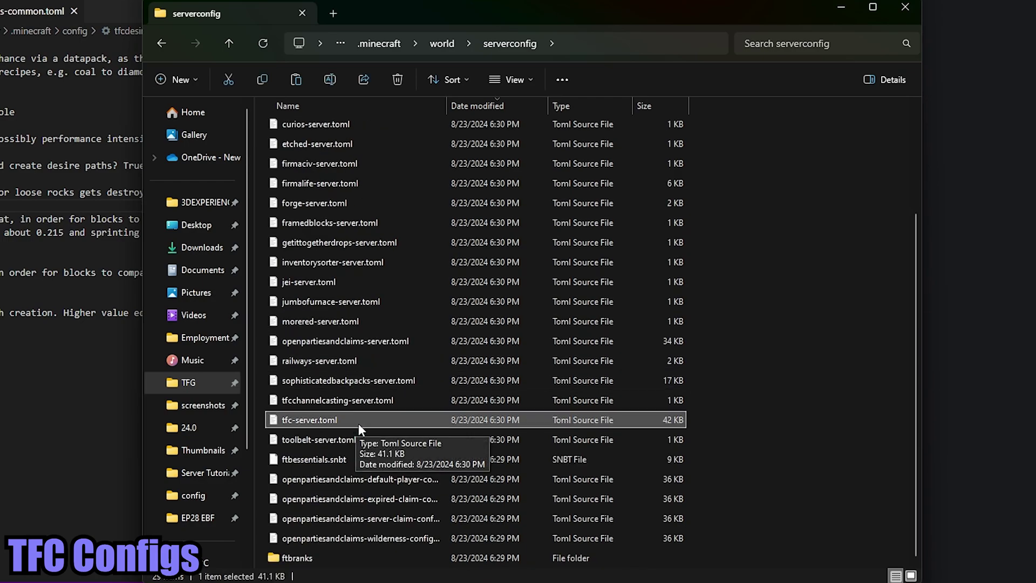
{"action": "double_click", "coordinate": [364, 423]}
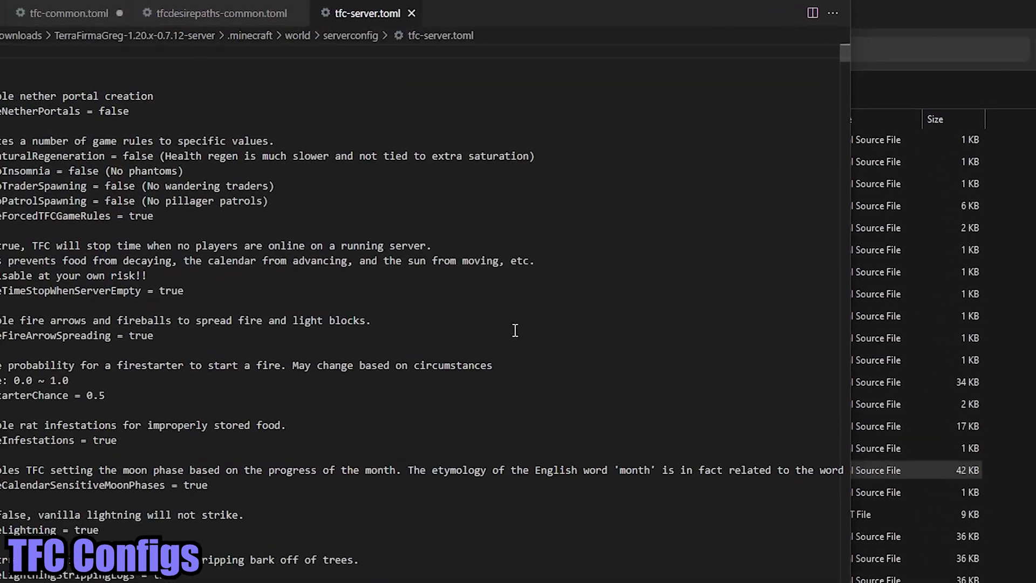
{"action": "scroll", "coordinate": [804, 270], "scroll_direction": "down", "scroll_amount": 13}
{"action": "scroll", "coordinate": [805, 270], "scroll_direction": "down", "scroll_amount": 20}
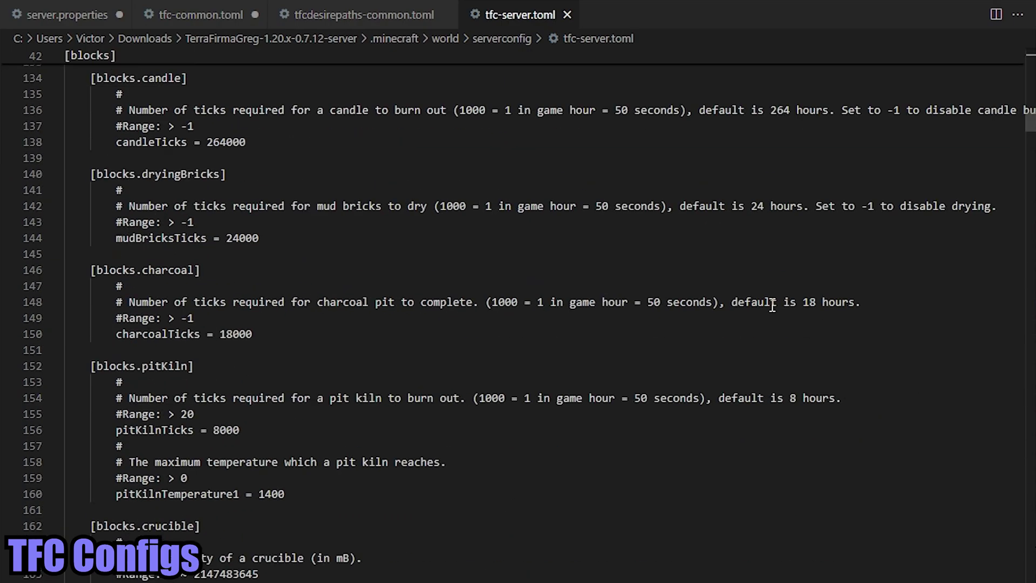
{"action": "scroll", "coordinate": [773, 306], "scroll_direction": "down", "scroll_amount": 18}
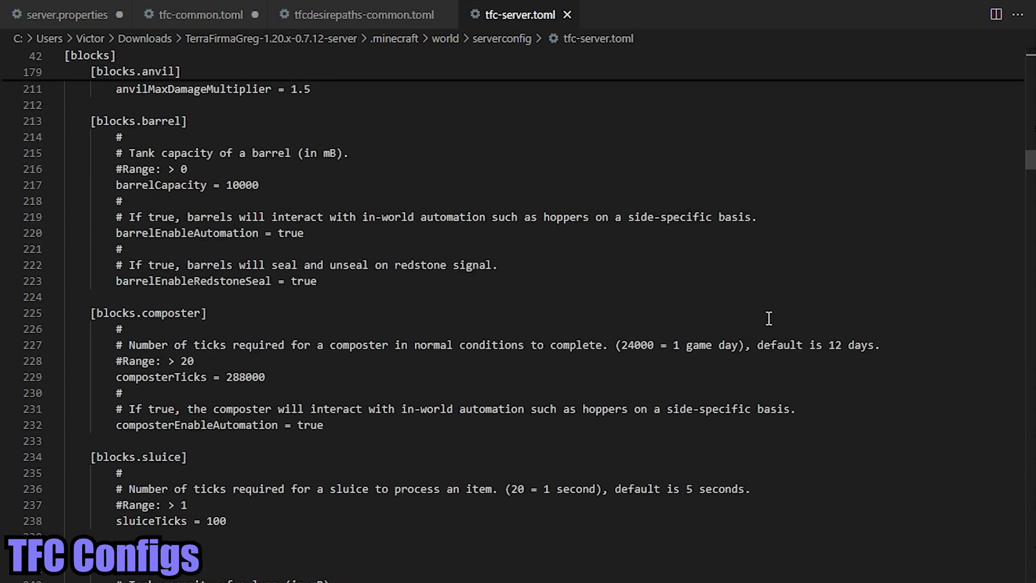
{"action": "scroll", "coordinate": [752, 329], "scroll_direction": "up", "scroll_amount": 9}
{"action": "scroll", "coordinate": [752, 329], "scroll_direction": "up", "scroll_amount": 11}
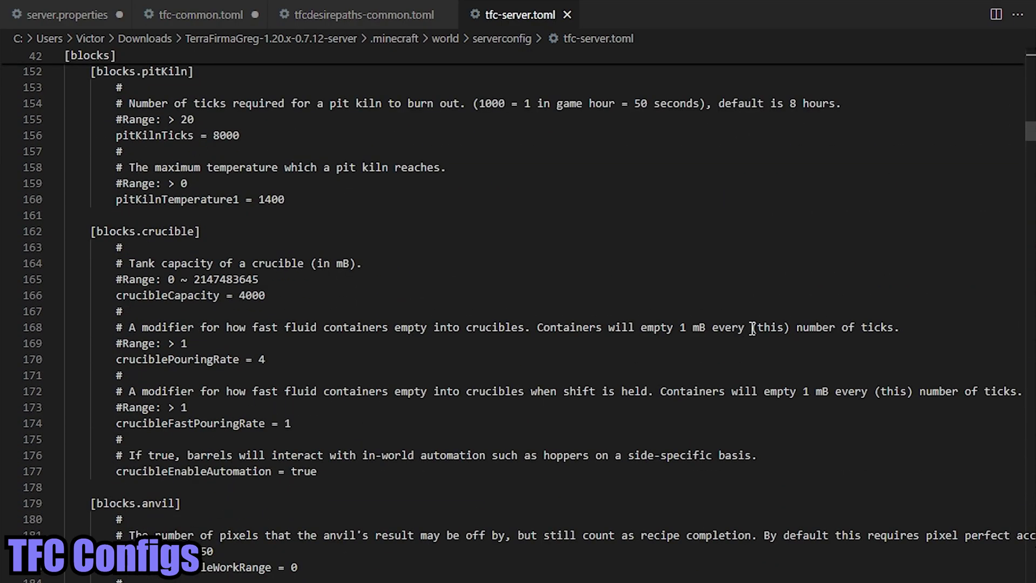
{"action": "scroll", "coordinate": [752, 362], "scroll_direction": "down", "scroll_amount": 20}
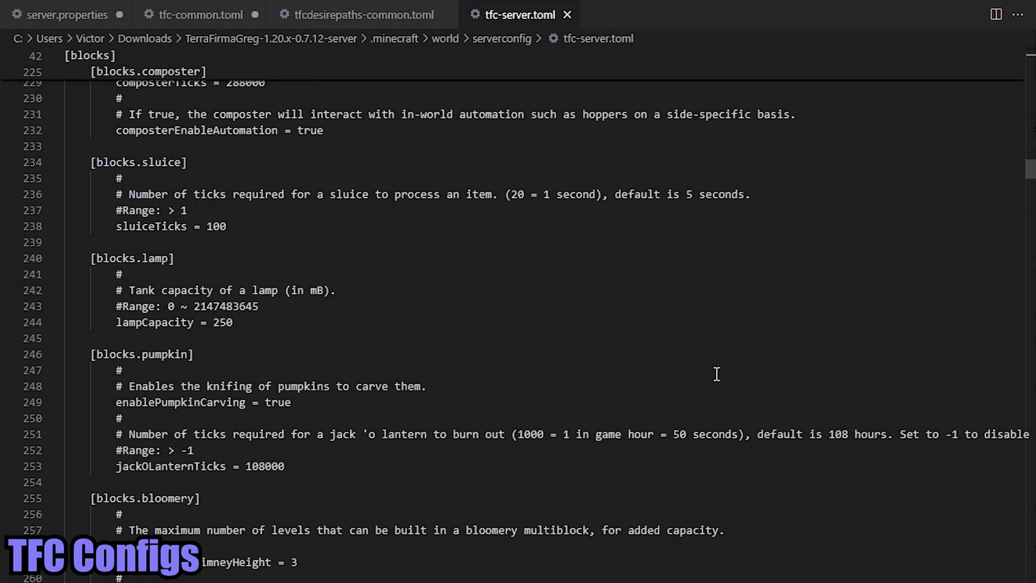
{"action": "scroll", "coordinate": [717, 374], "scroll_direction": "down", "scroll_amount": 20}
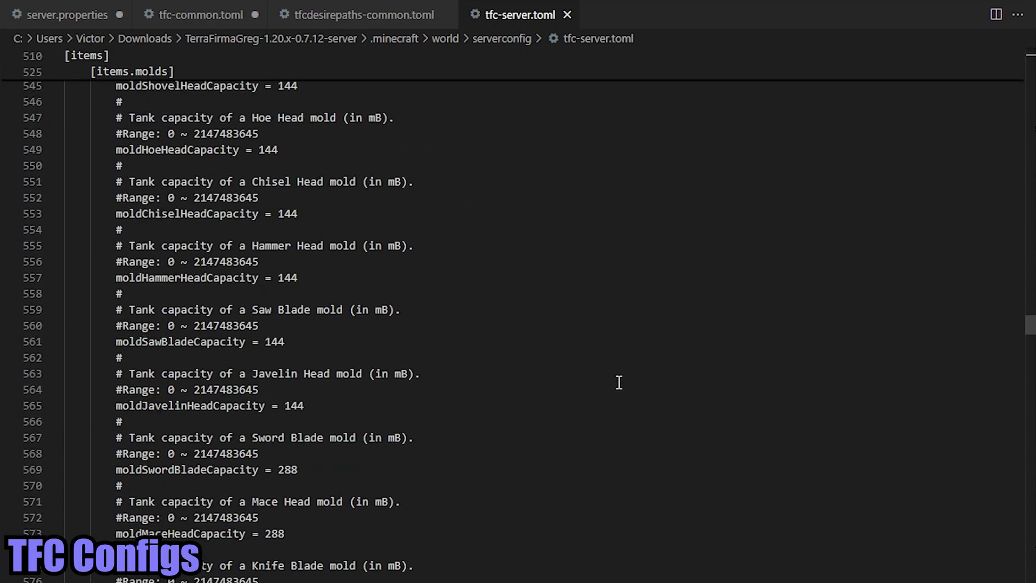
{"action": "scroll", "coordinate": [619, 382], "scroll_direction": "down", "scroll_amount": 20}
{"action": "scroll", "coordinate": [358, 371], "scroll_direction": "up", "scroll_amount": 6}
{"action": "left_click_drag", "start_coordinate": [318, 352], "coordinate": [75, 298]}
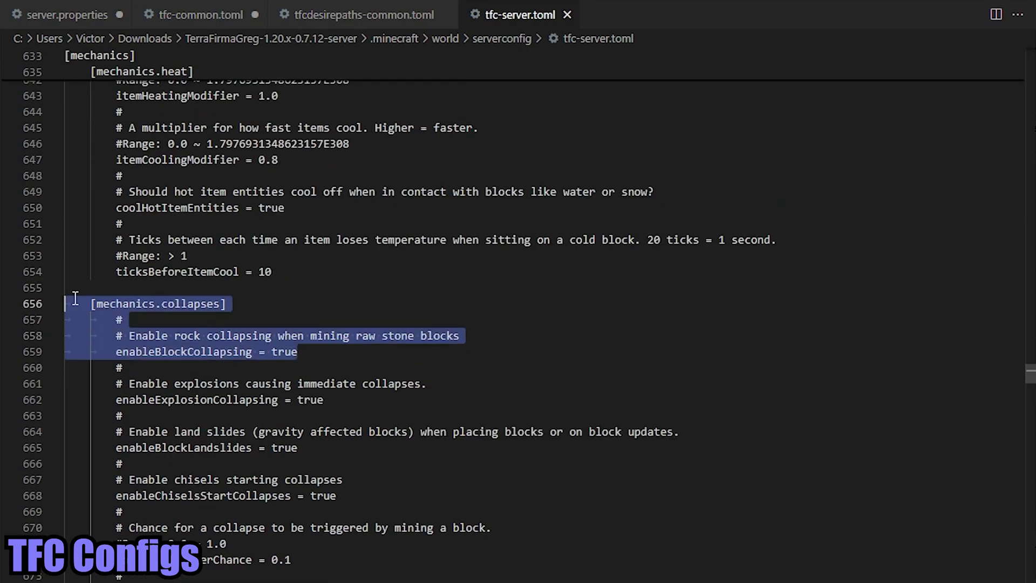
{"action": "left_click", "coordinate": [358, 354]}
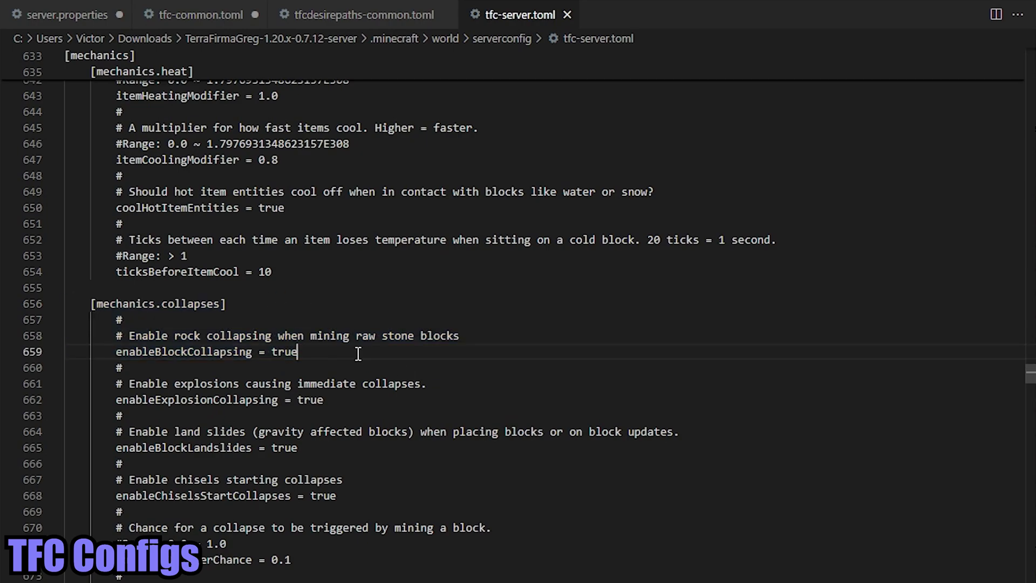
{"action": "left_click_drag", "start_coordinate": [315, 352], "coordinate": [71, 307]}
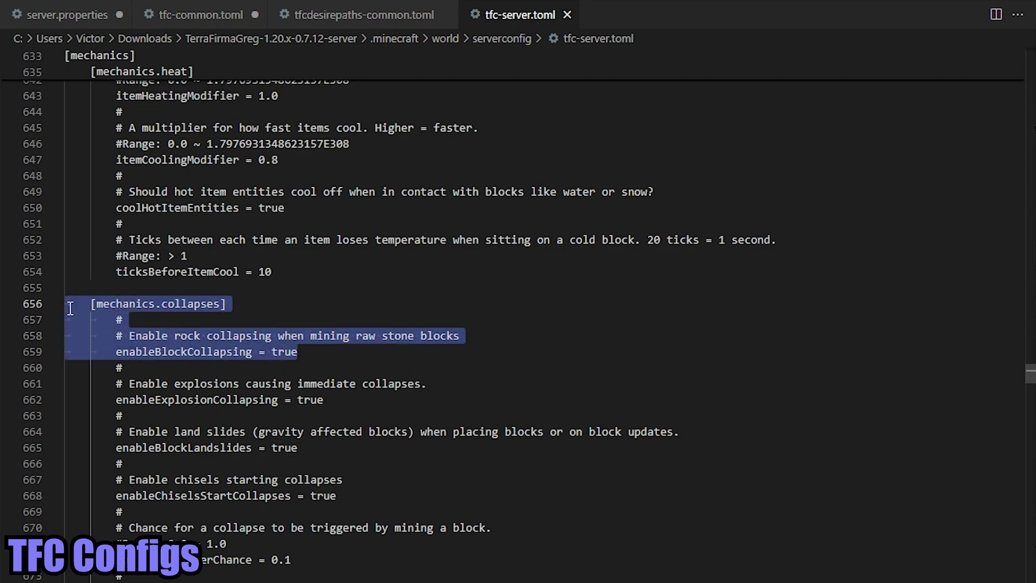
{"action": "left_click", "coordinate": [353, 352]}
{"action": "left_click_drag", "start_coordinate": [340, 354], "coordinate": [116, 352]}
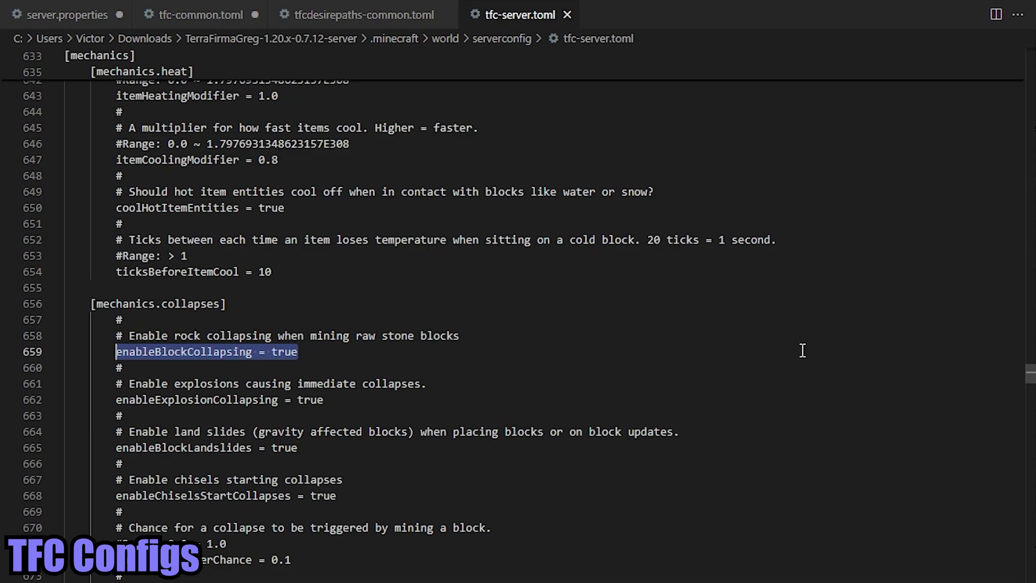
- Find foodDecayModifier under [mechanics.player] in tfc-server.toml and highlight its explanatory comment
{"action": "scroll", "coordinate": [803, 351], "scroll_direction": "down", "scroll_amount": 20}
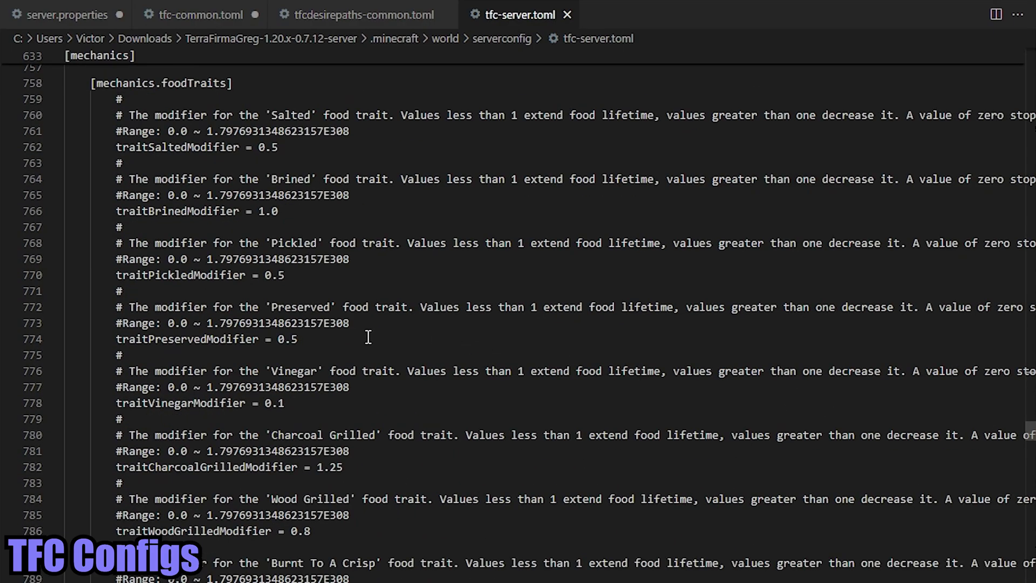
{"action": "scroll", "coordinate": [279, 379], "scroll_direction": "down", "scroll_amount": 3}
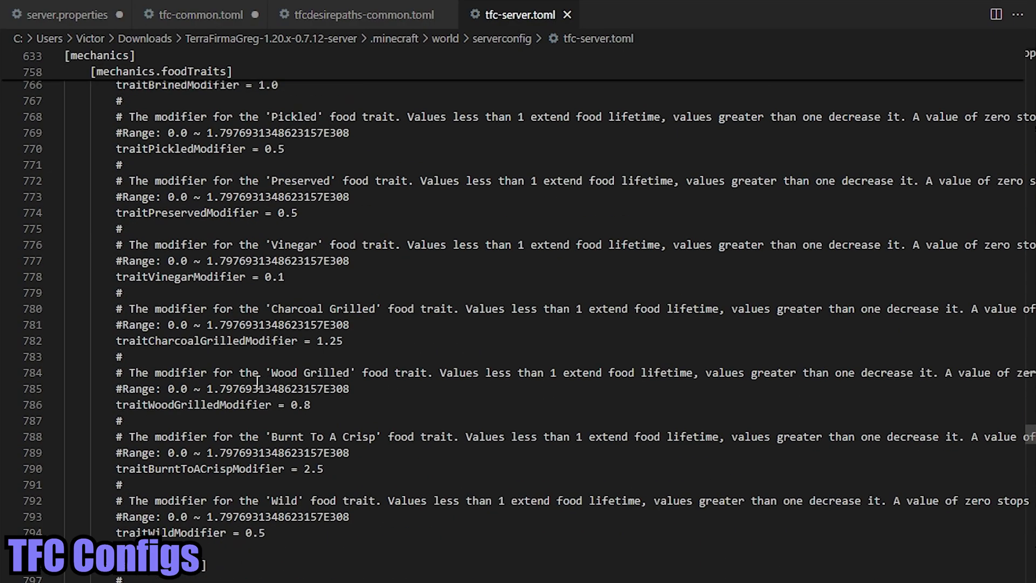
{"action": "scroll", "coordinate": [179, 251], "scroll_direction": "up", "scroll_amount": 11}
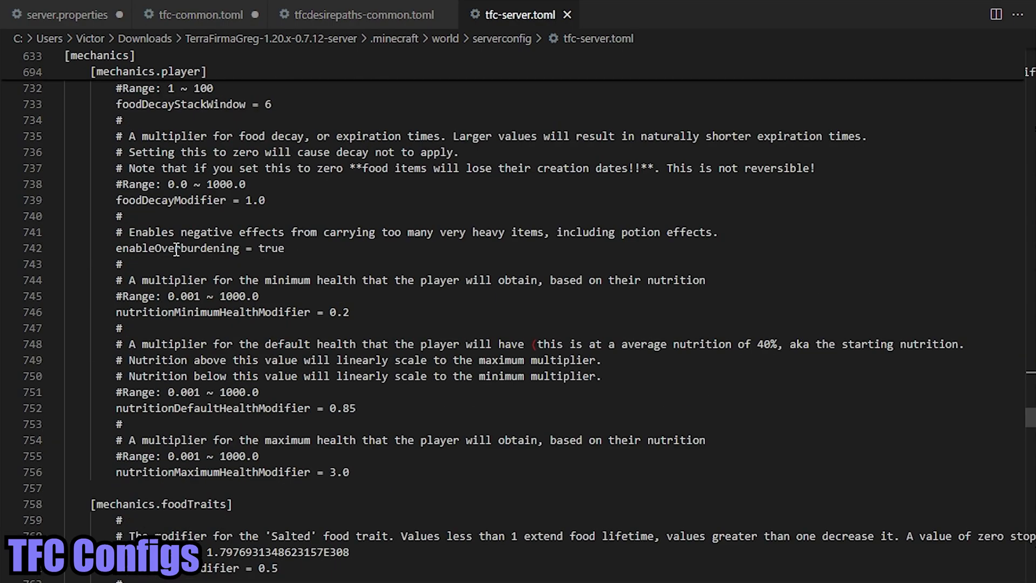
{"action": "left_click_drag", "start_coordinate": [272, 201], "coordinate": [102, 138]}
{"action": "scroll", "coordinate": [490, 310], "scroll_direction": "up", "scroll_amount": 4}
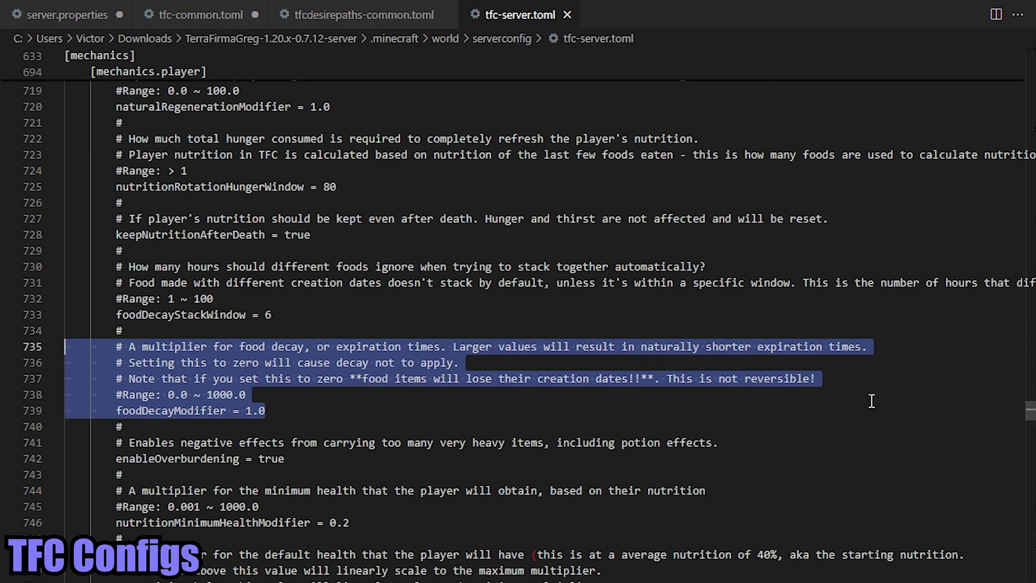
{"action": "left_click_drag", "start_coordinate": [869, 380], "coordinate": [365, 380]}
{"action": "mouse_move", "coordinate": [462, 362]}
{"action": "left_mouse_down"}
{"action": "mouse_move", "coordinate": [465, 335]}
{"action": "mouse_move", "coordinate": [453, 347]}
{"action": "left_mouse_up"}
- Replace the foodDecayModifier value 1.0 with 1000
{"action": "left_click", "coordinate": [286, 411]}
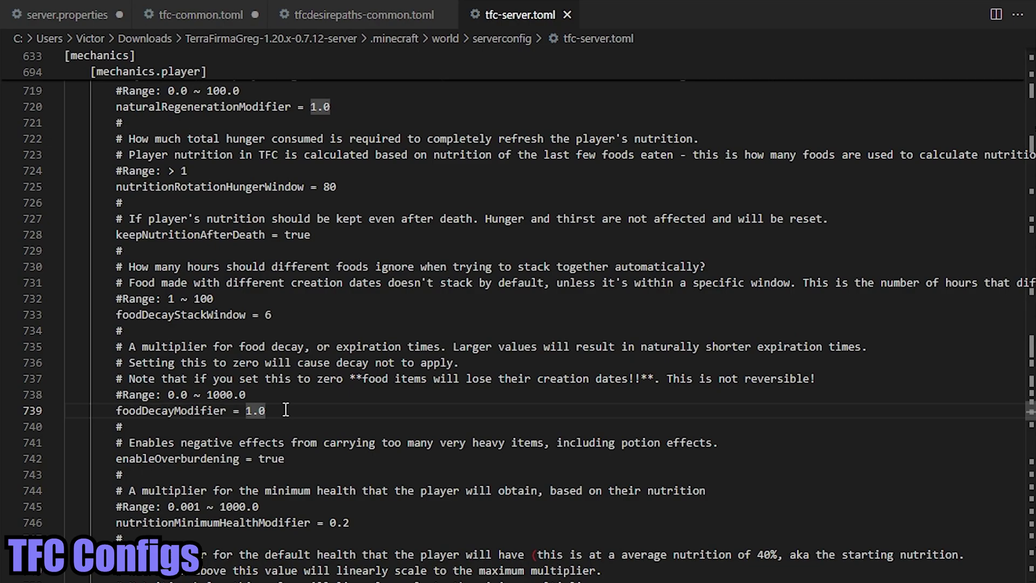
{"action": "key", "text": "BackSpace"}
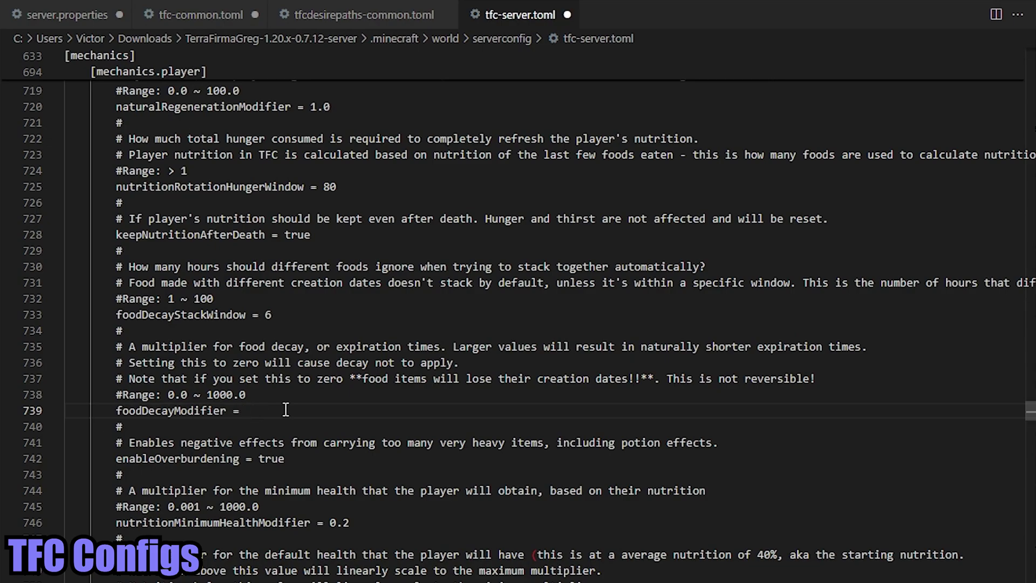
{"action": "type", "text": "0.00000000000000000000001"}
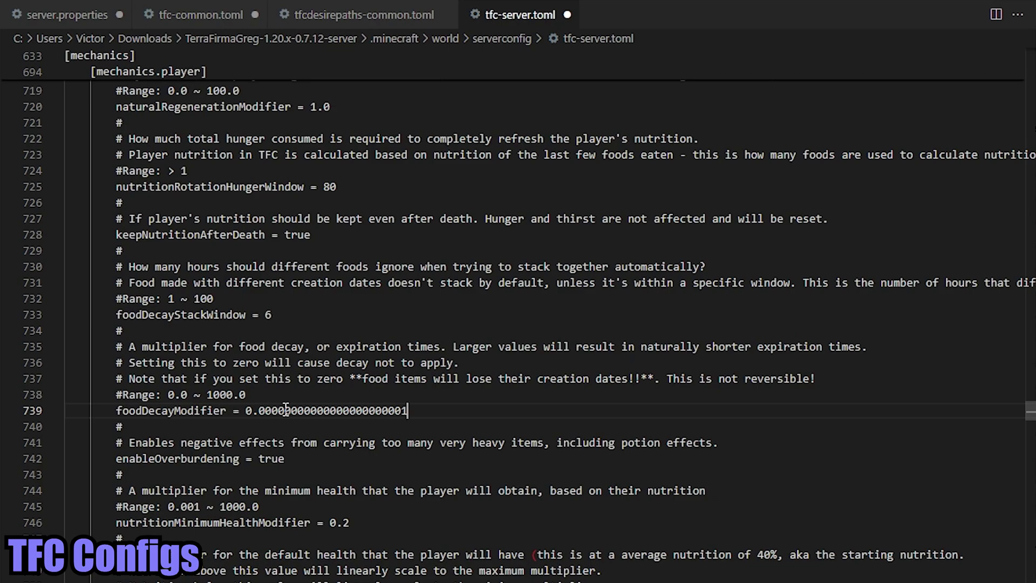
{"action": "key", "text": "ctrl+shift+Left"}
{"action": "key", "text": "ctrl+shift+Left"}
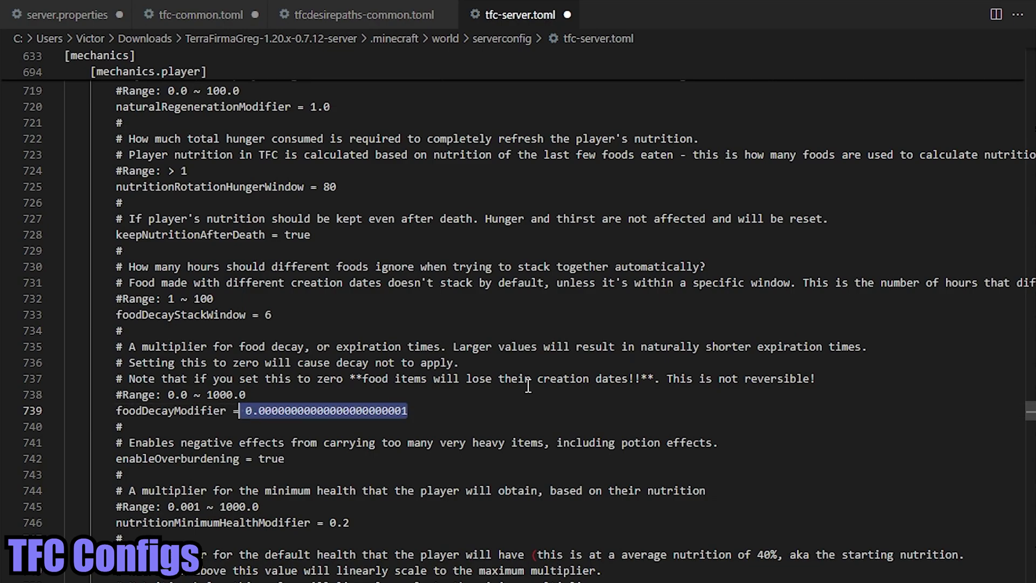
{"action": "key", "text": "ctrl+shift+Left"}
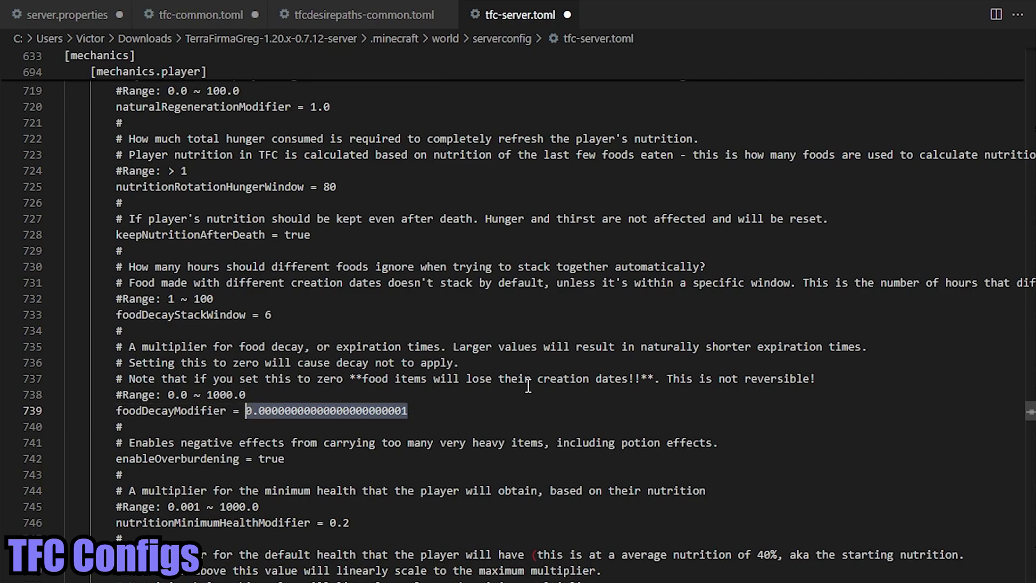
{"action": "key", "text": "BackSpace"}
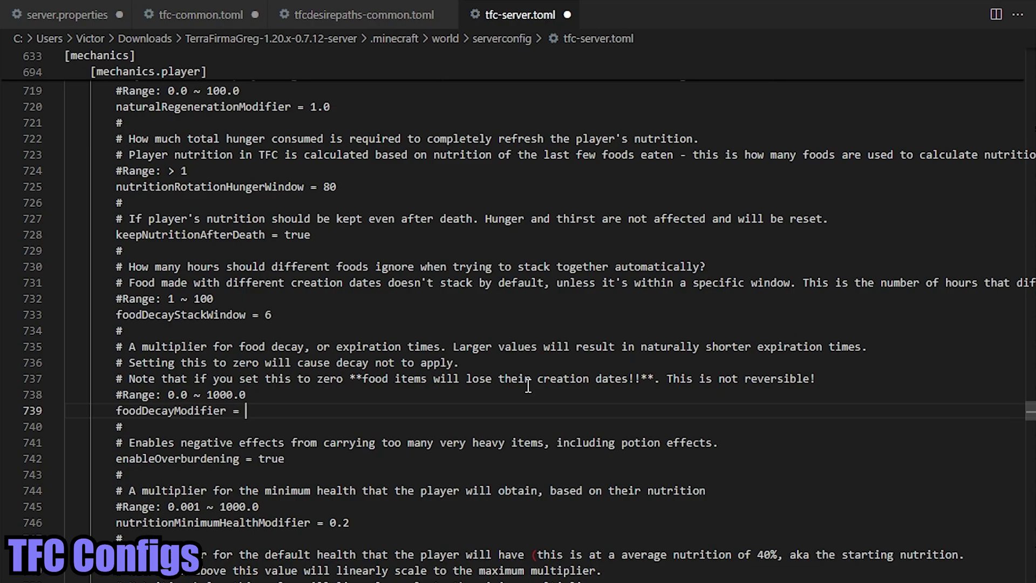
{"action": "type", "text": "1000"}
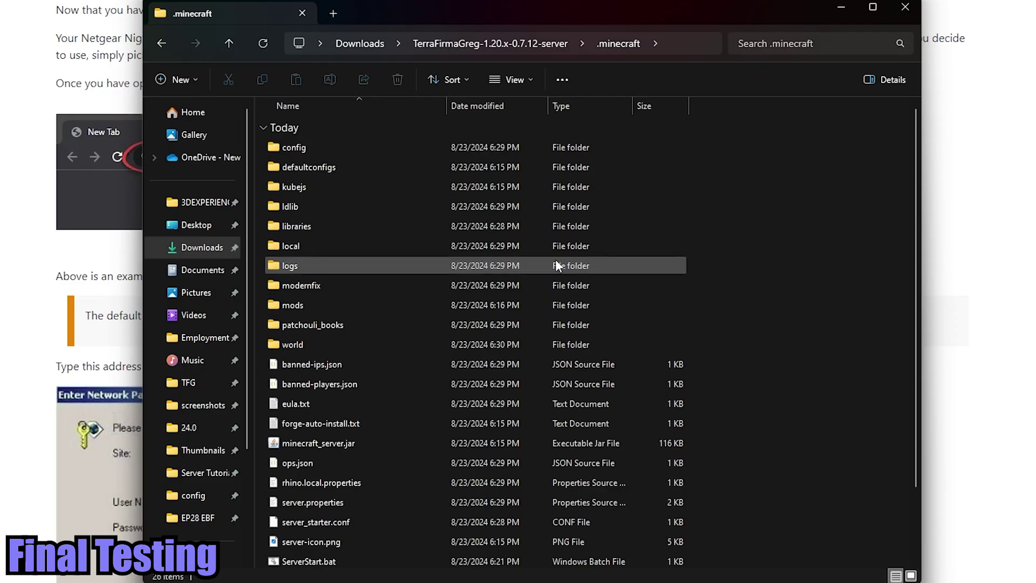
- Run ServerStart.bat, center its console, and copy the 23.853-second load-time log line
{"action": "scroll", "coordinate": [551, 300], "scroll_direction": "down", "scroll_amount": 2}
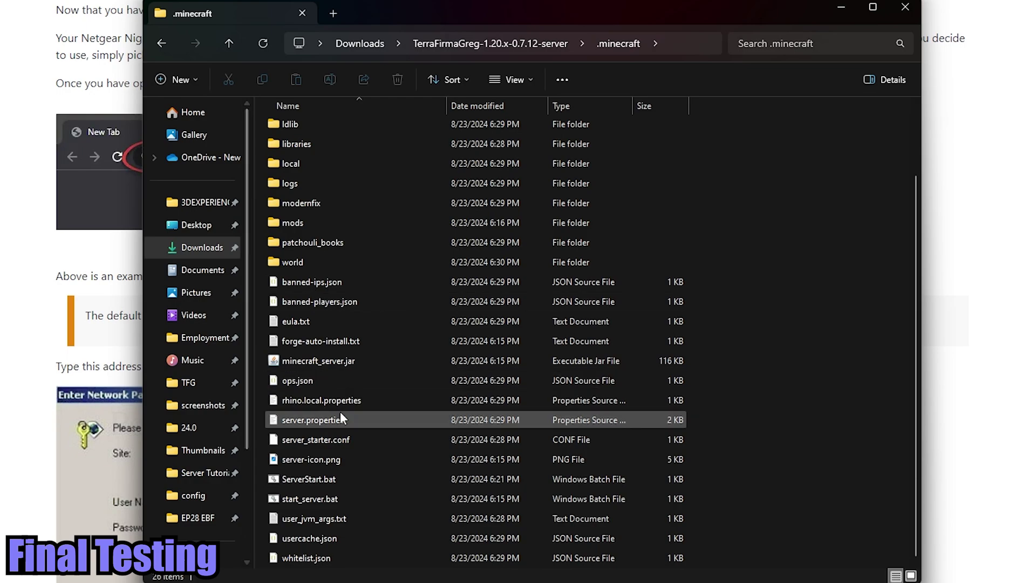
{"action": "double_click", "coordinate": [357, 478]}
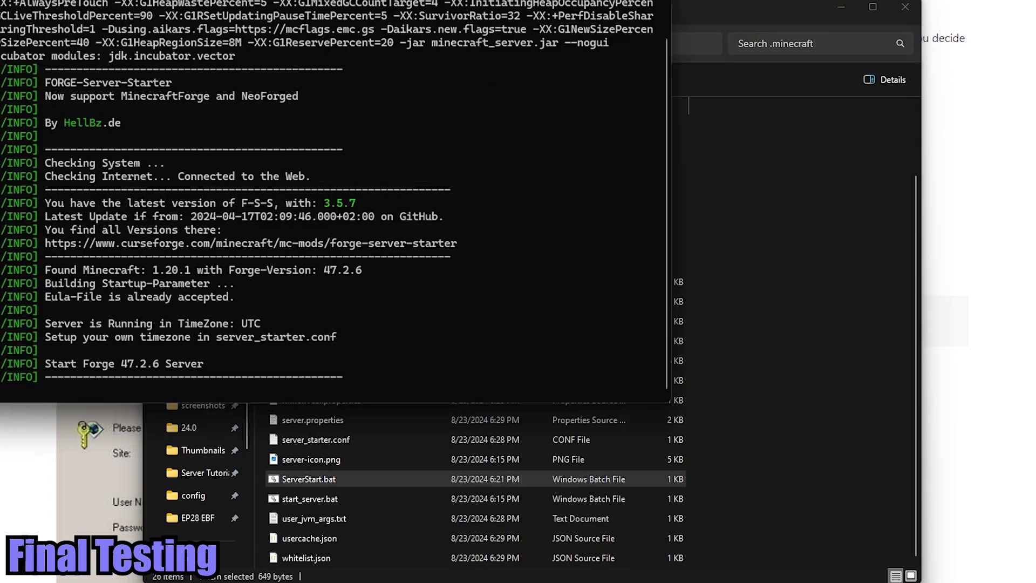
{"action": "left_click_drag", "start_coordinate": [486, 8], "coordinate": [567, 98]}
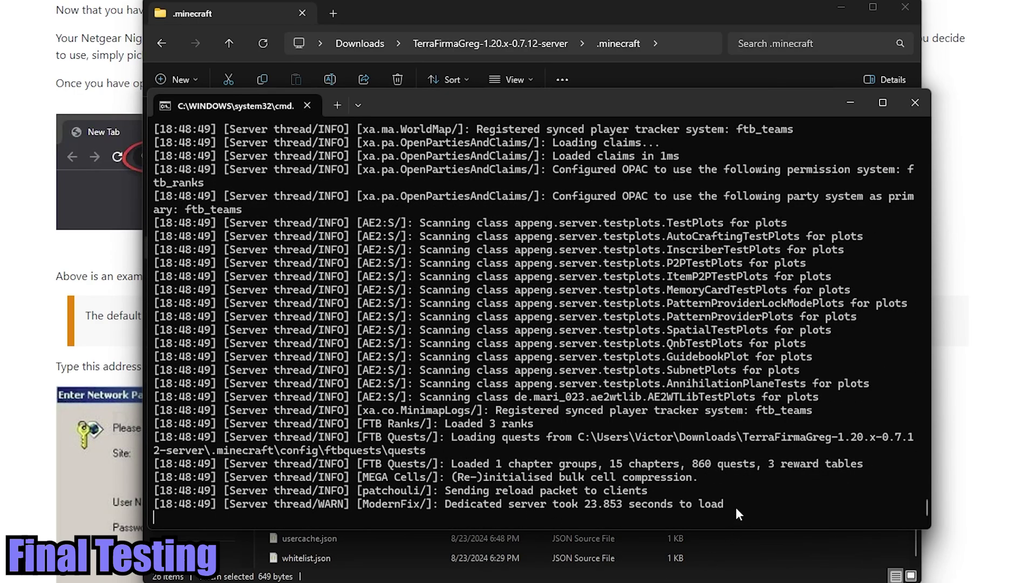
{"action": "left_click_drag", "start_coordinate": [736, 507], "coordinate": [135, 504]}
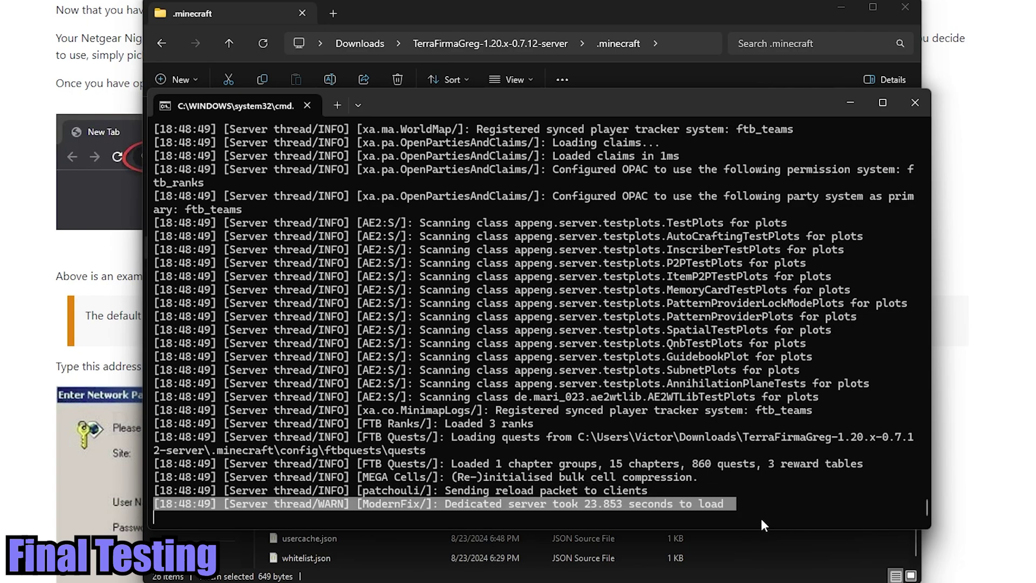
{"action": "key", "text": "ctrl+c"}
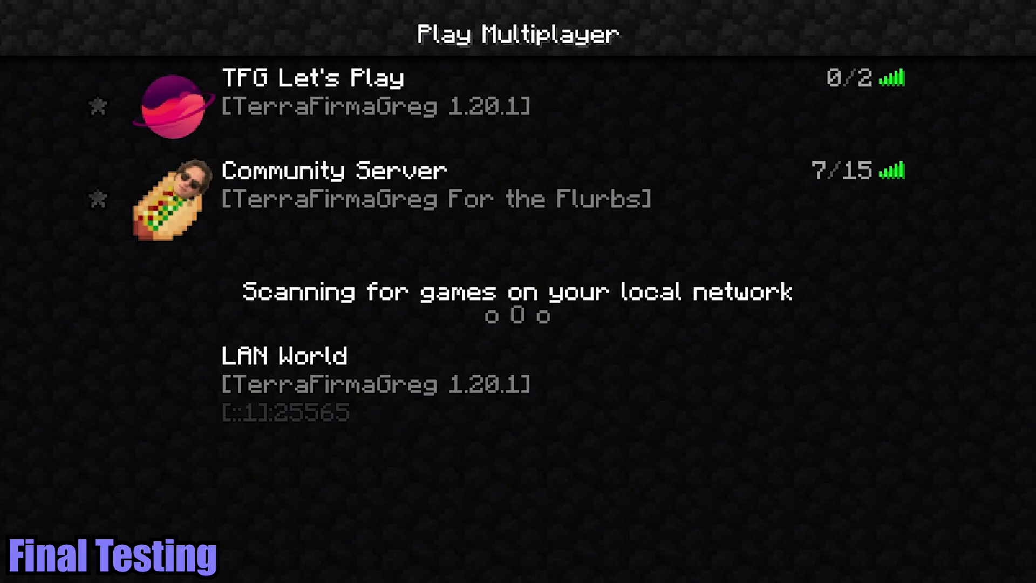
- Add a Minecraft Server entry with address localhost and select it in the multiplayer list
{"action": "left_click", "coordinate": [366, 394]}
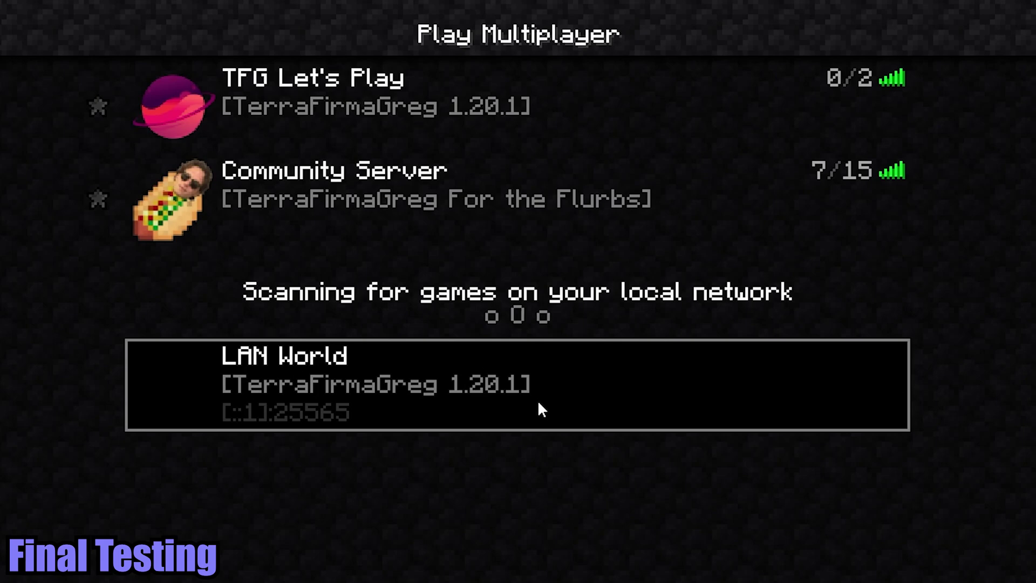
{"action": "left_click", "coordinate": [675, 580]}
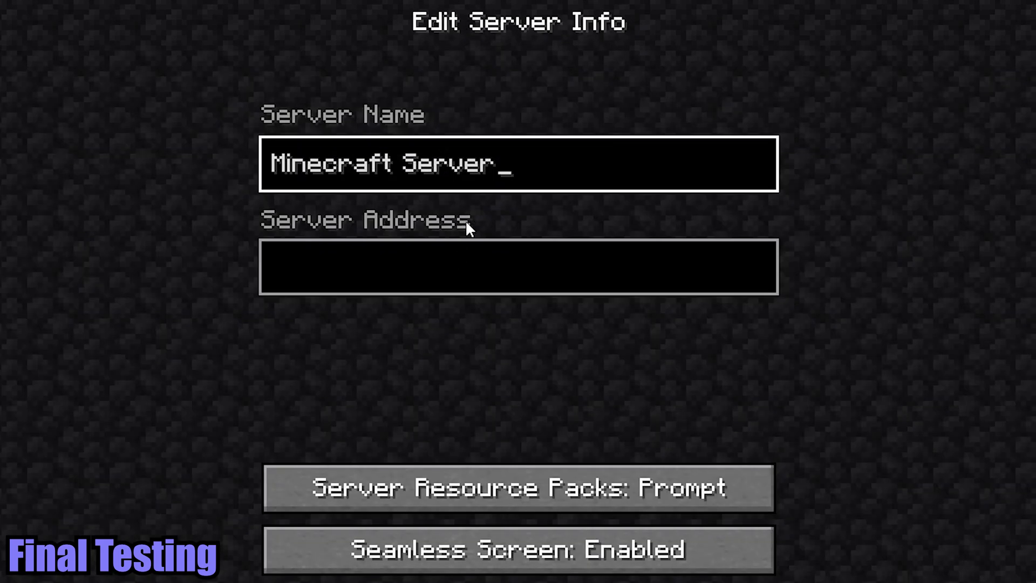
{"action": "left_click", "coordinate": [552, 263]}
{"action": "type", "text": "localhos"}
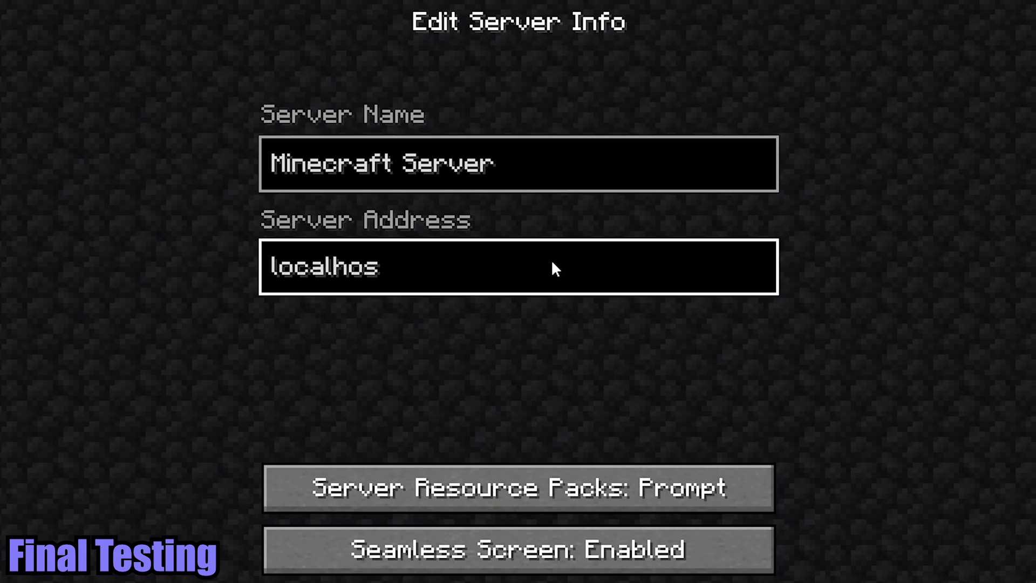
{"action": "type", "text": "t"}
{"action": "left_click", "coordinate": [594, 581]}
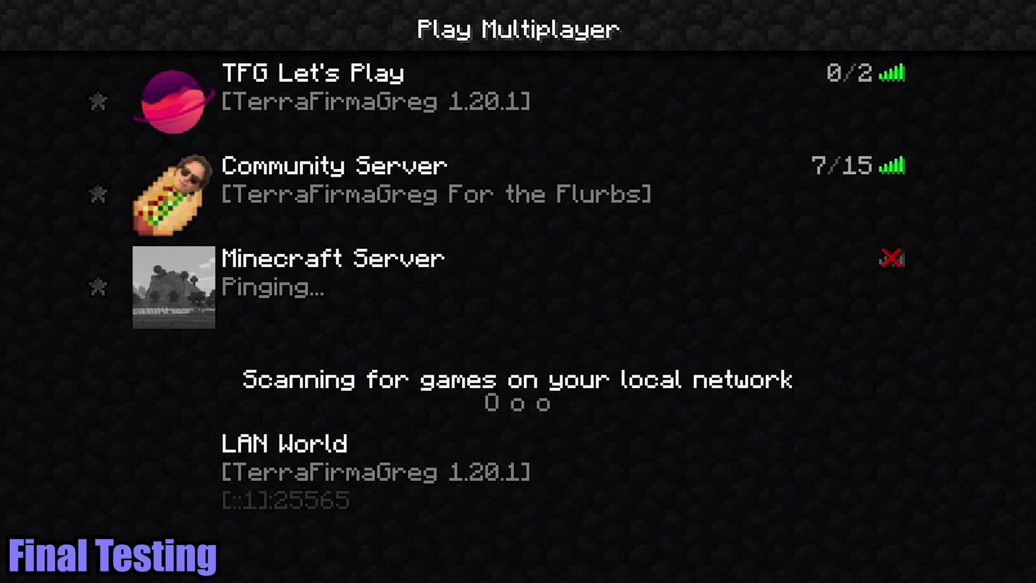
{"action": "left_click", "coordinate": [430, 298]}
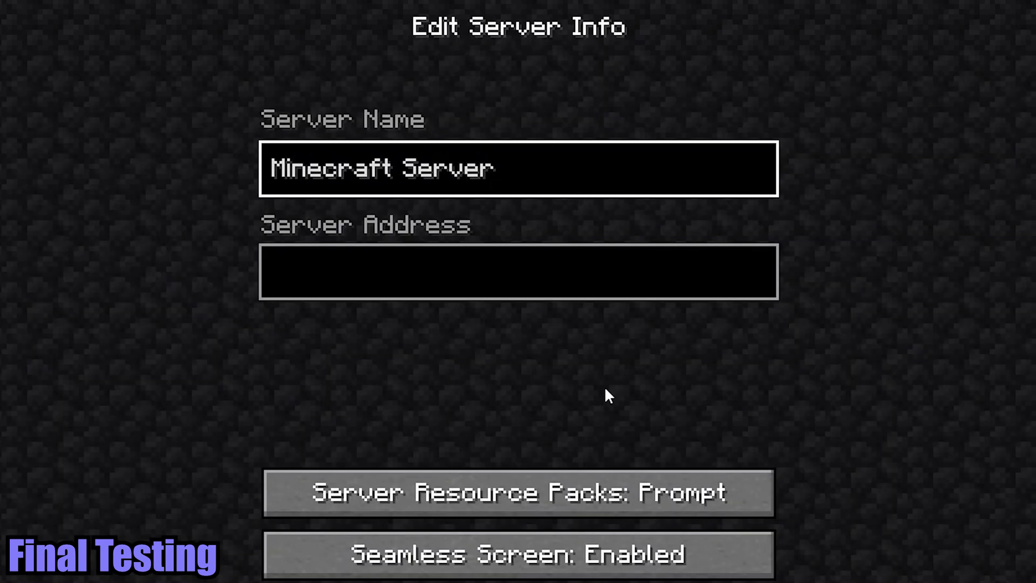
- Start a second server entry intended for the public IP address
{"action": "left_click", "coordinate": [592, 281]}
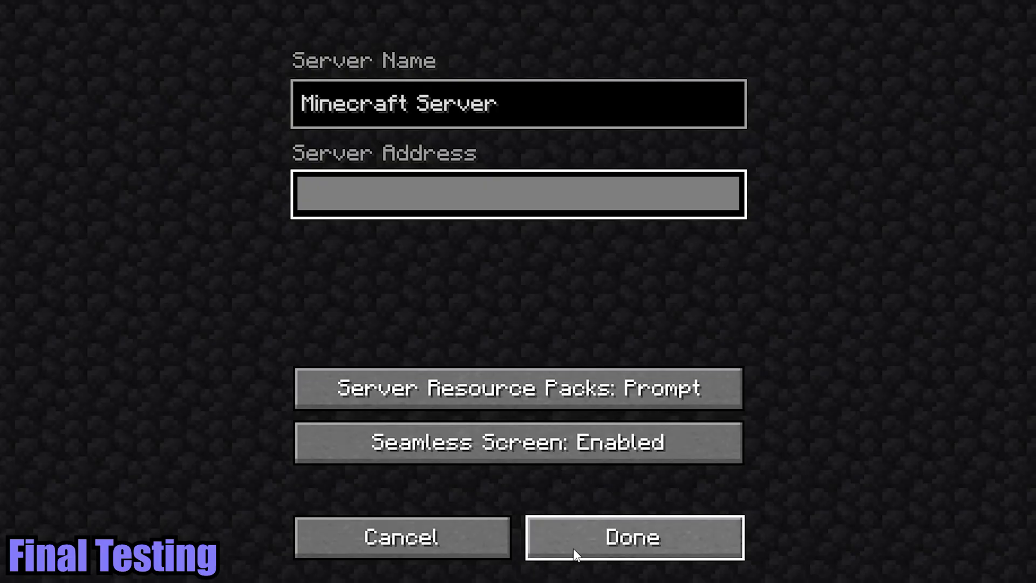
- Save the second Minecraft Server entry with the pasted public IP address
{"action": "left_click", "coordinate": [573, 555]}
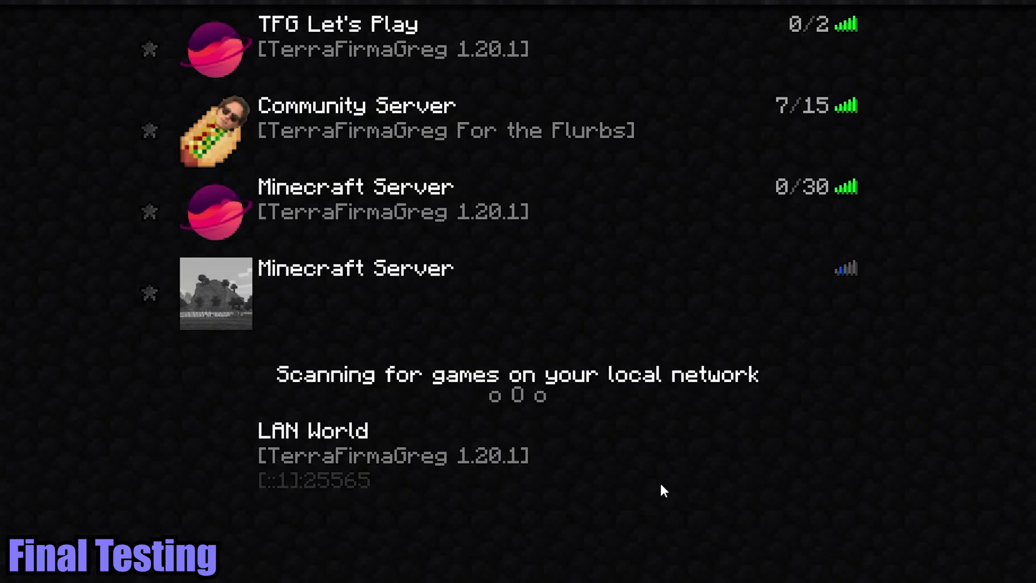